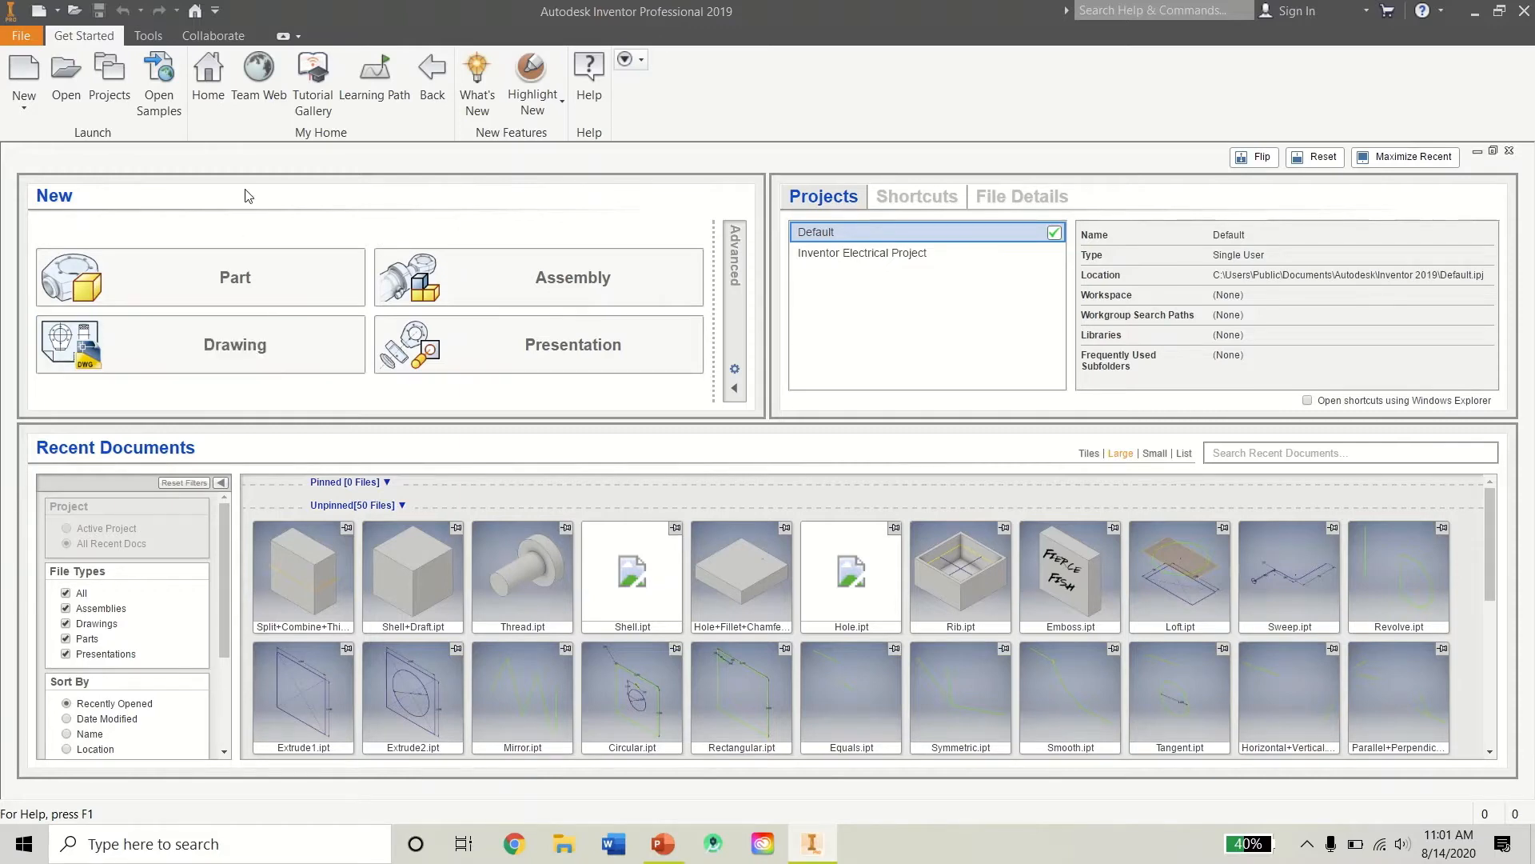
Create a new part and start a 2D sketch on the front (XY) plane.
click(200, 291)
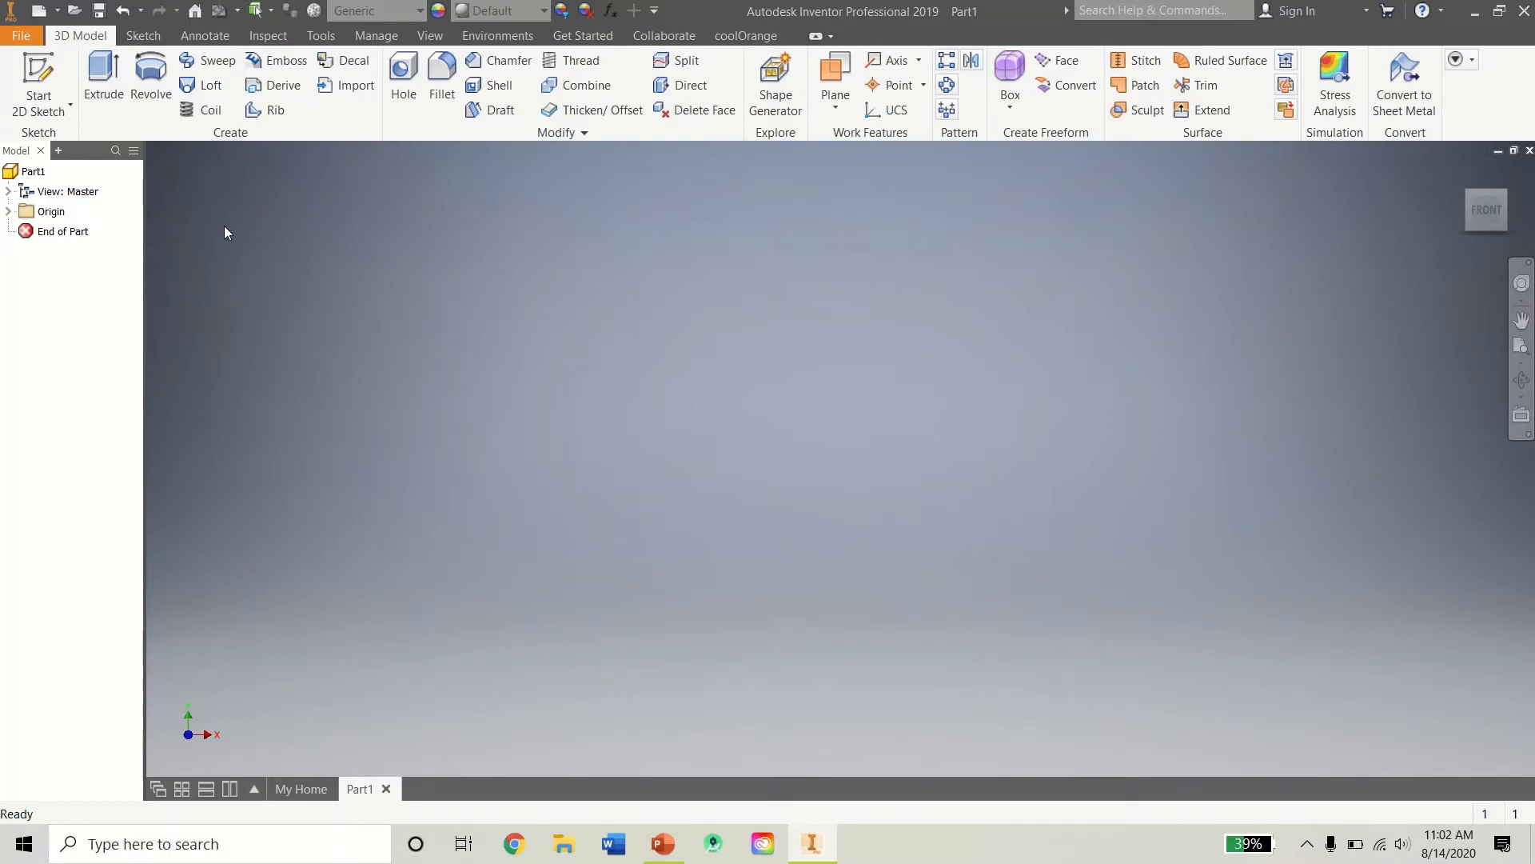
click(42, 80)
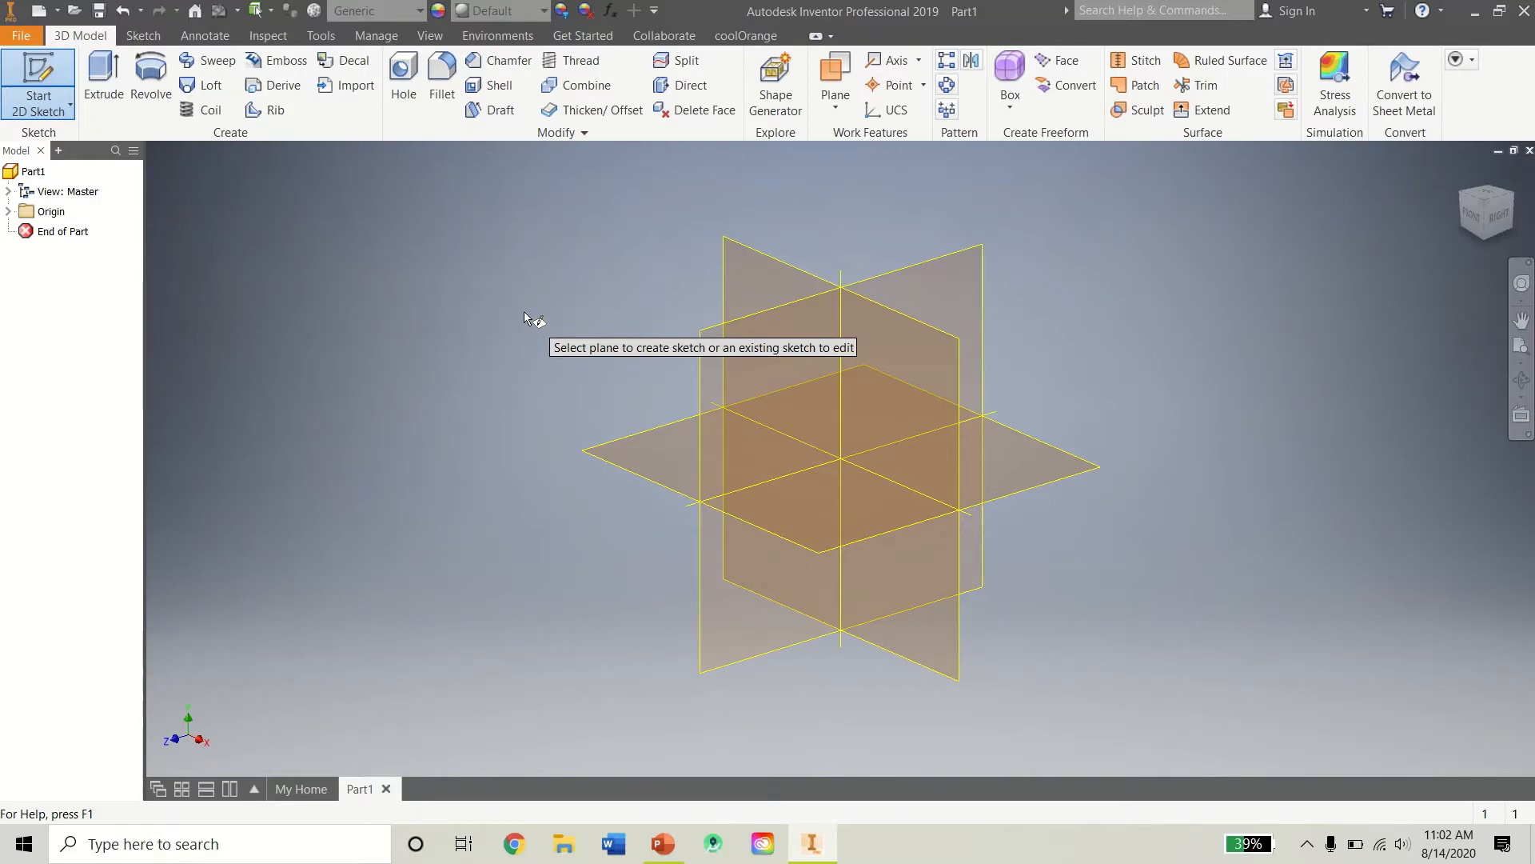
click(761, 270)
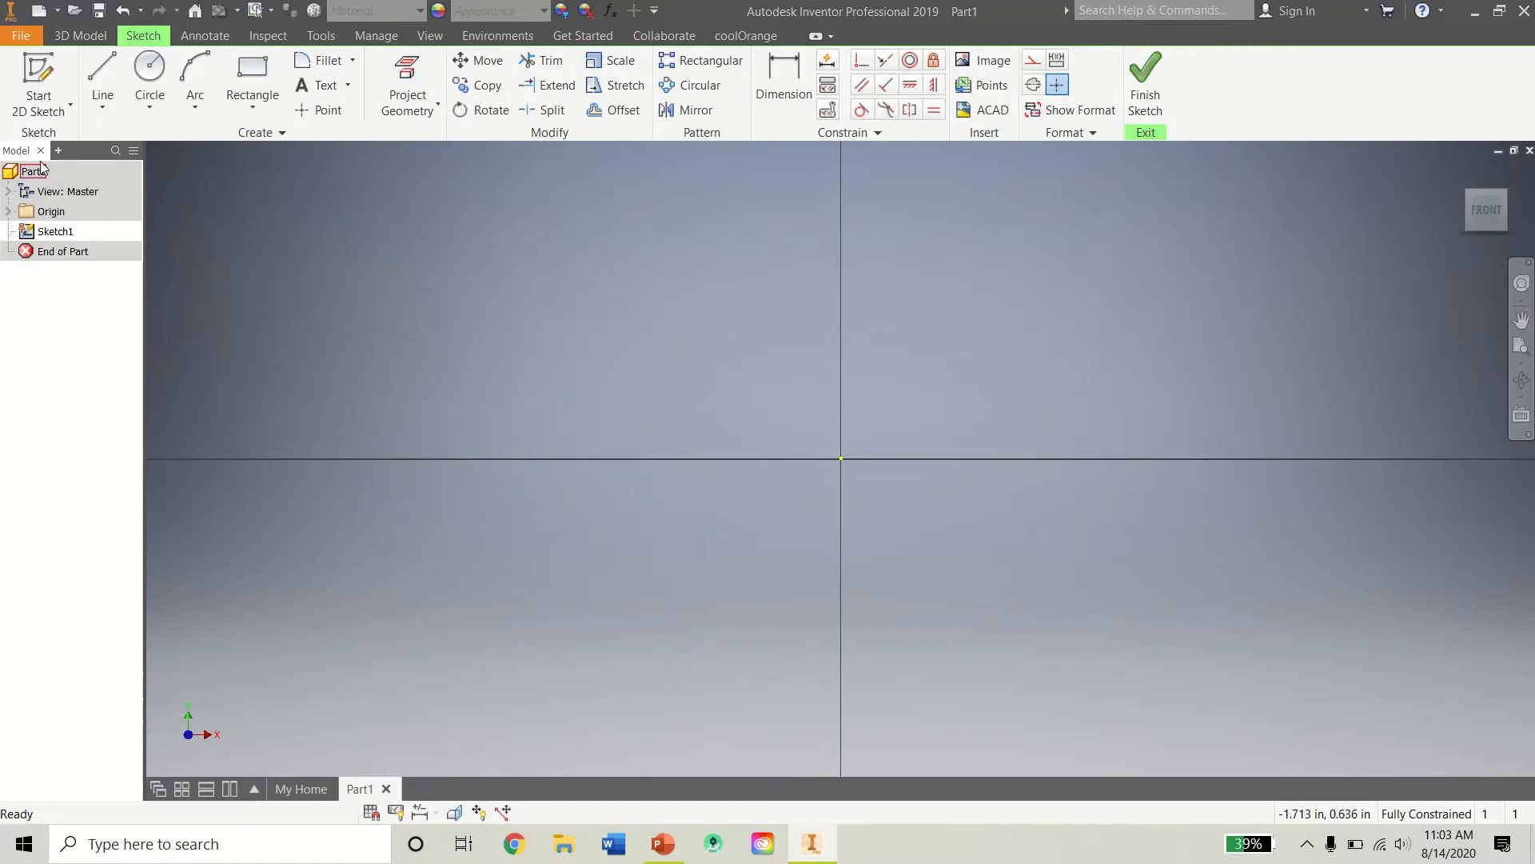
double_click(50, 232)
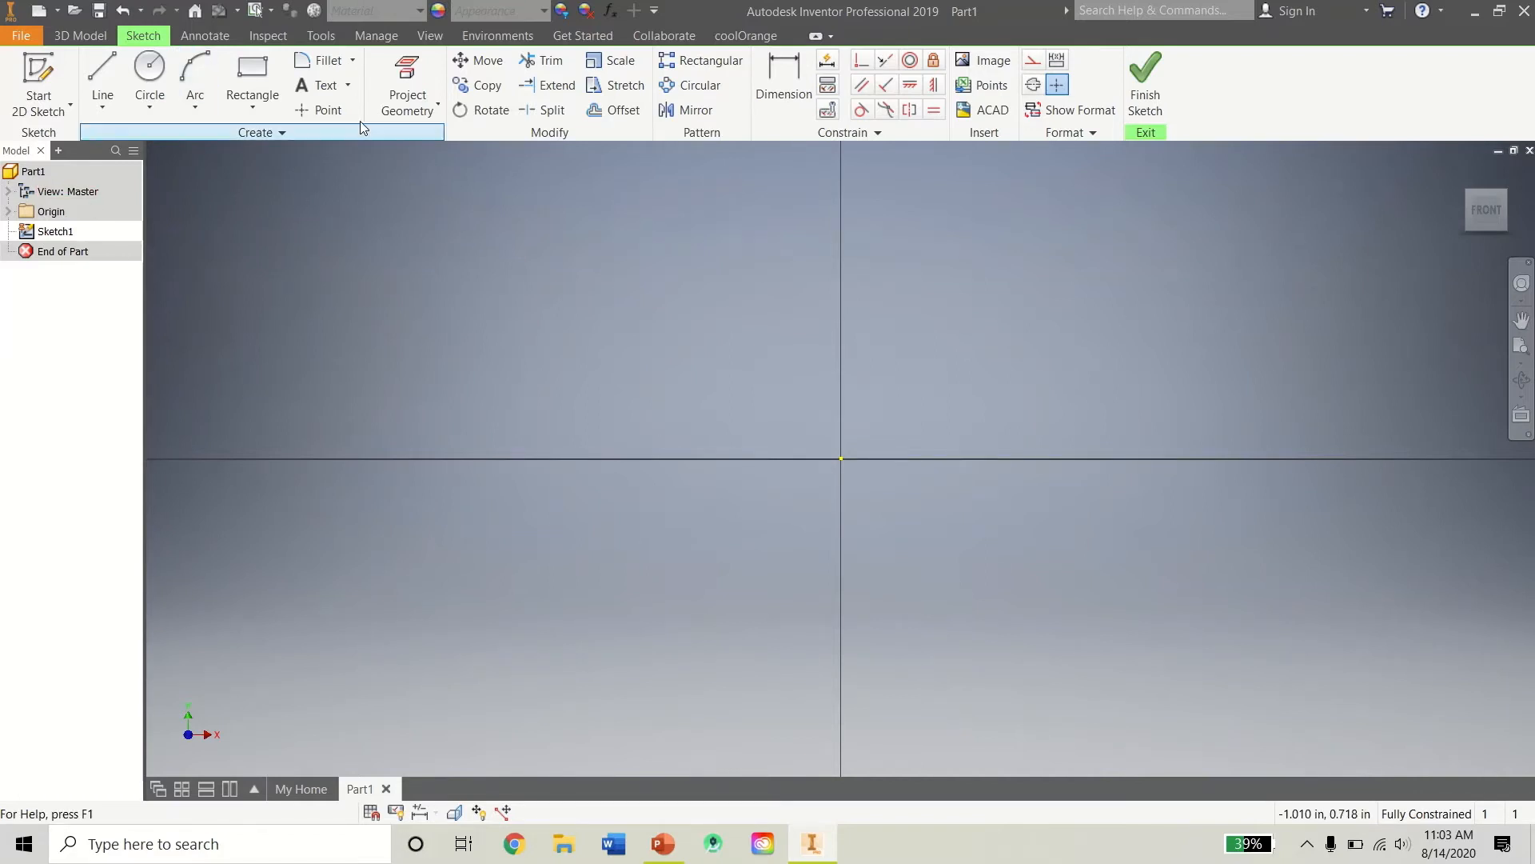
Place a sketch point to the upper left of the origin, about 0.38 in across and 0.16 in up from it.
click(330, 112)
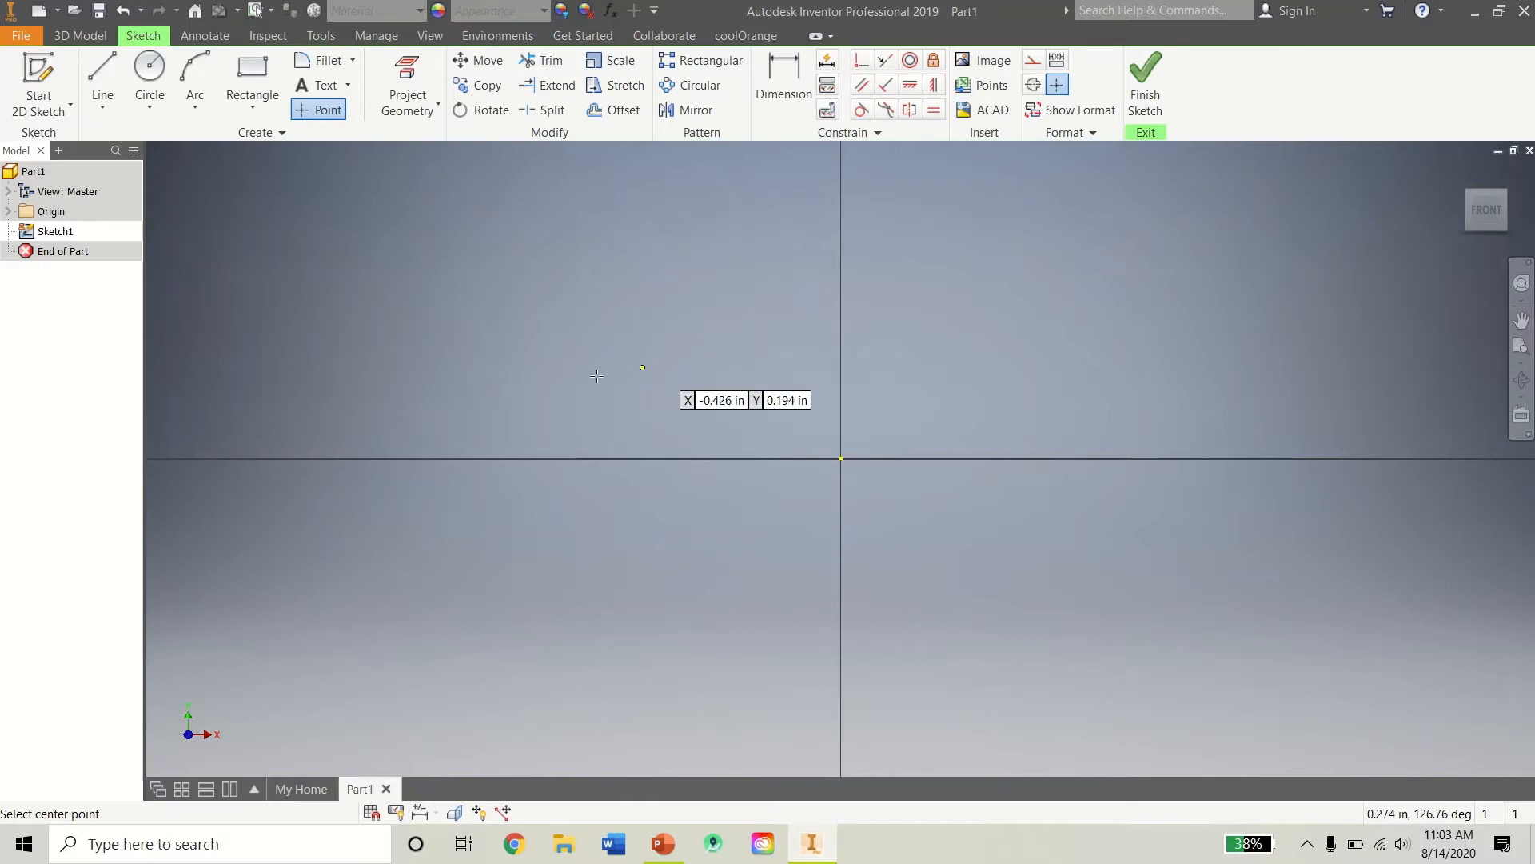
click(710, 375)
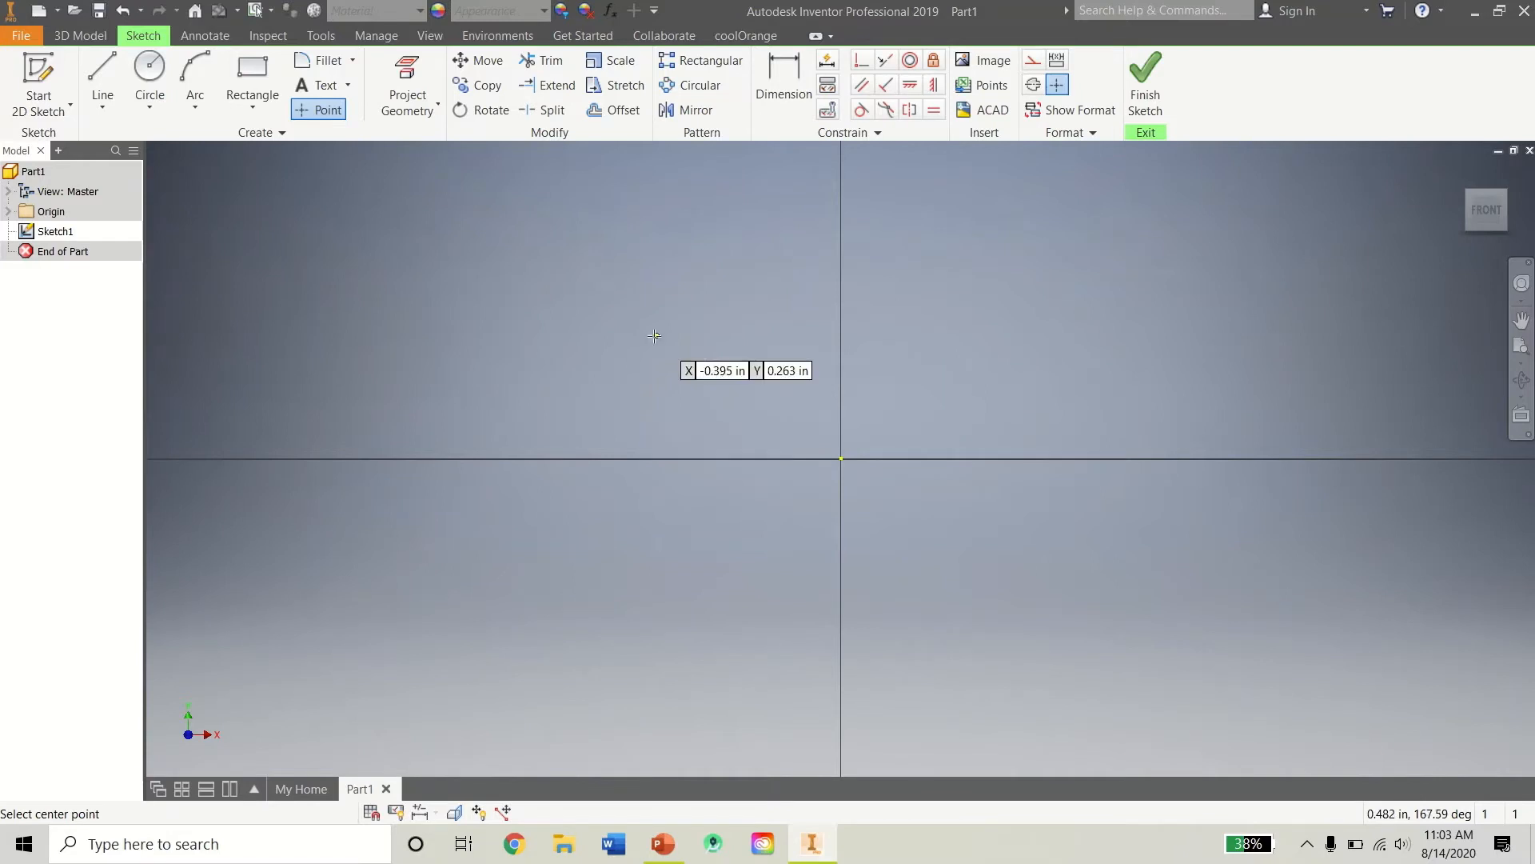
right_click(560, 400)
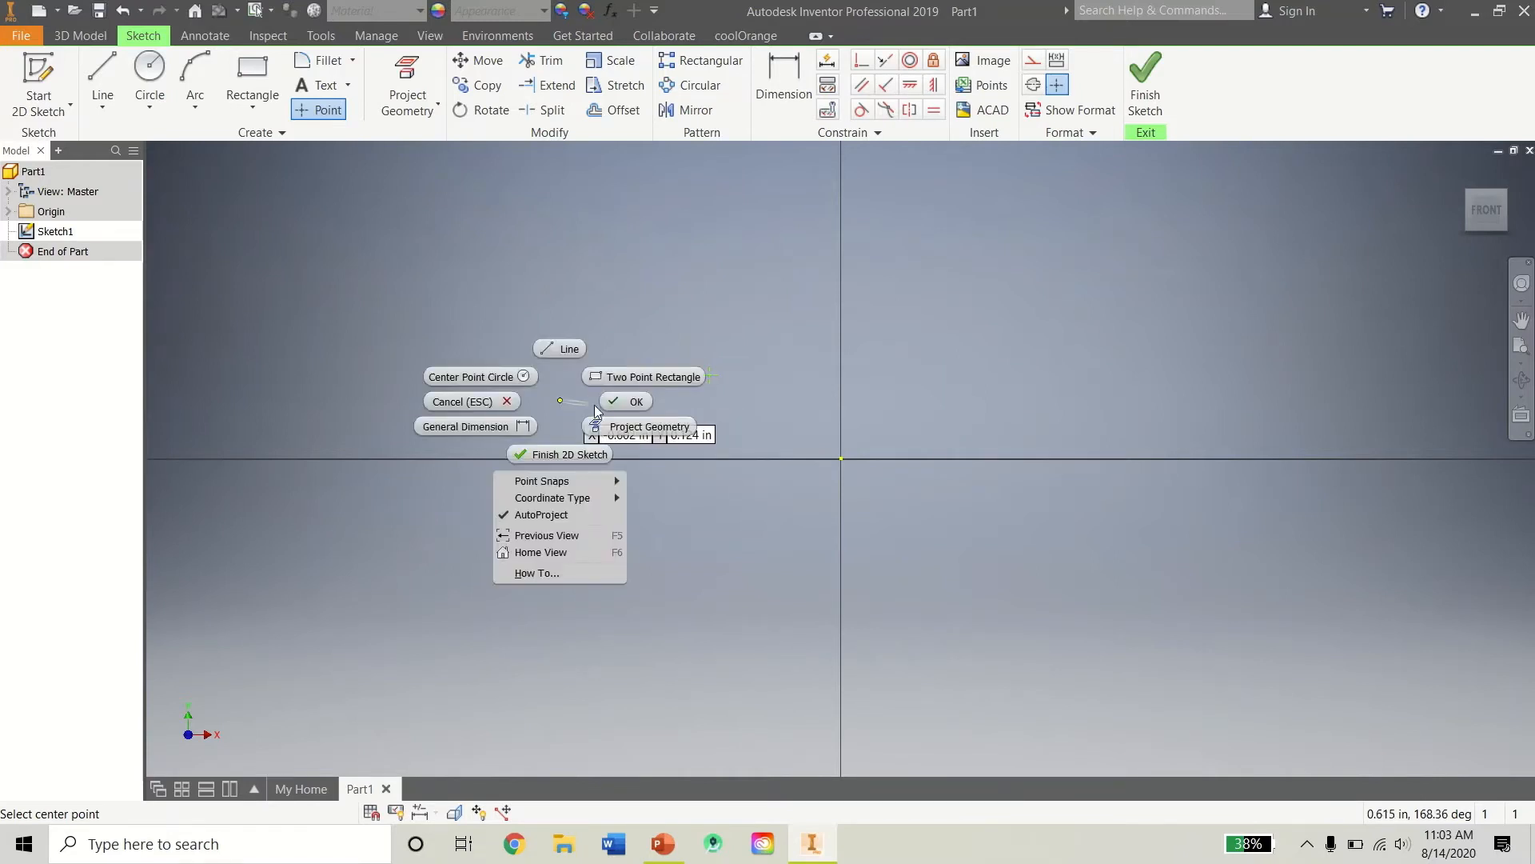
click(626, 402)
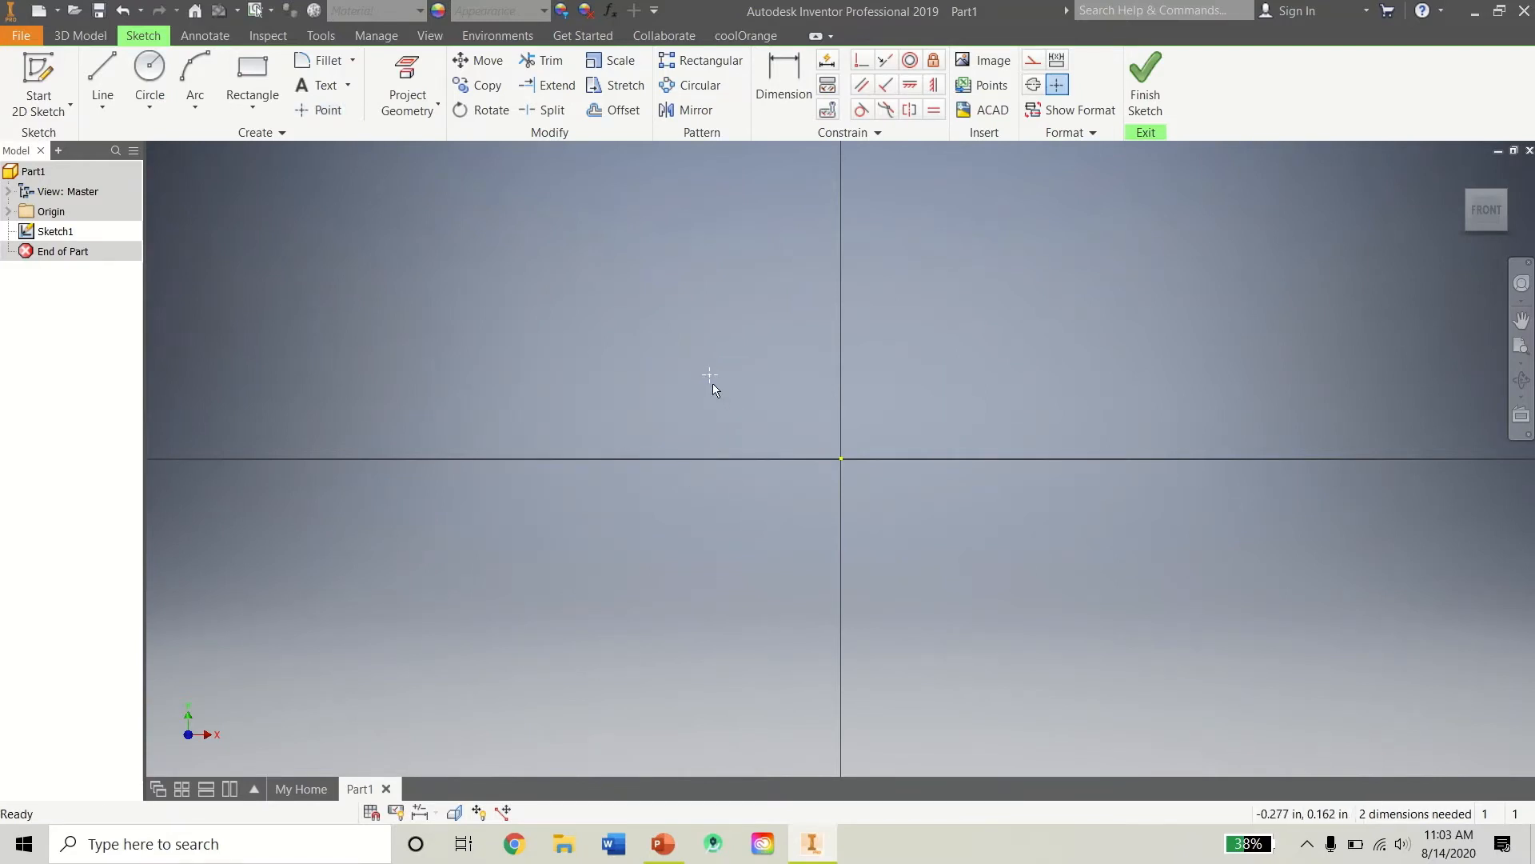
mouse_move(710, 373)
mouse_down()
mouse_move(603, 401)
mouse_move(654, 319)
mouse_move(766, 330)
mouse_move(785, 291)
mouse_move(771, 308)
mouse_move(573, 343)
mouse_move(661, 382)
mouse_up()
Dimension the horizontal distance between the point and the origin as .5 in.
click(785, 98)
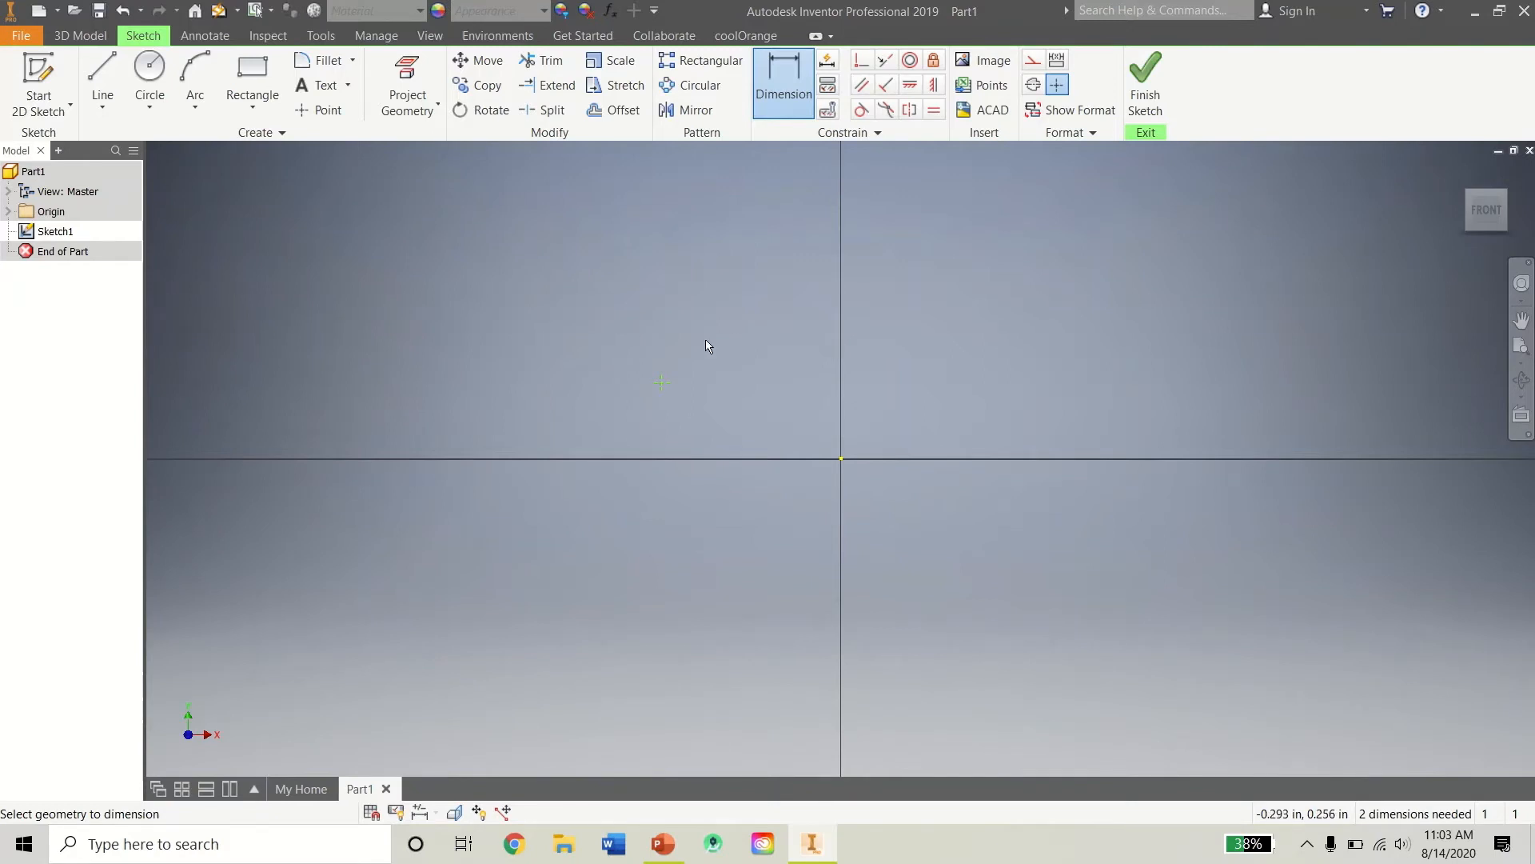
click(661, 383)
click(841, 460)
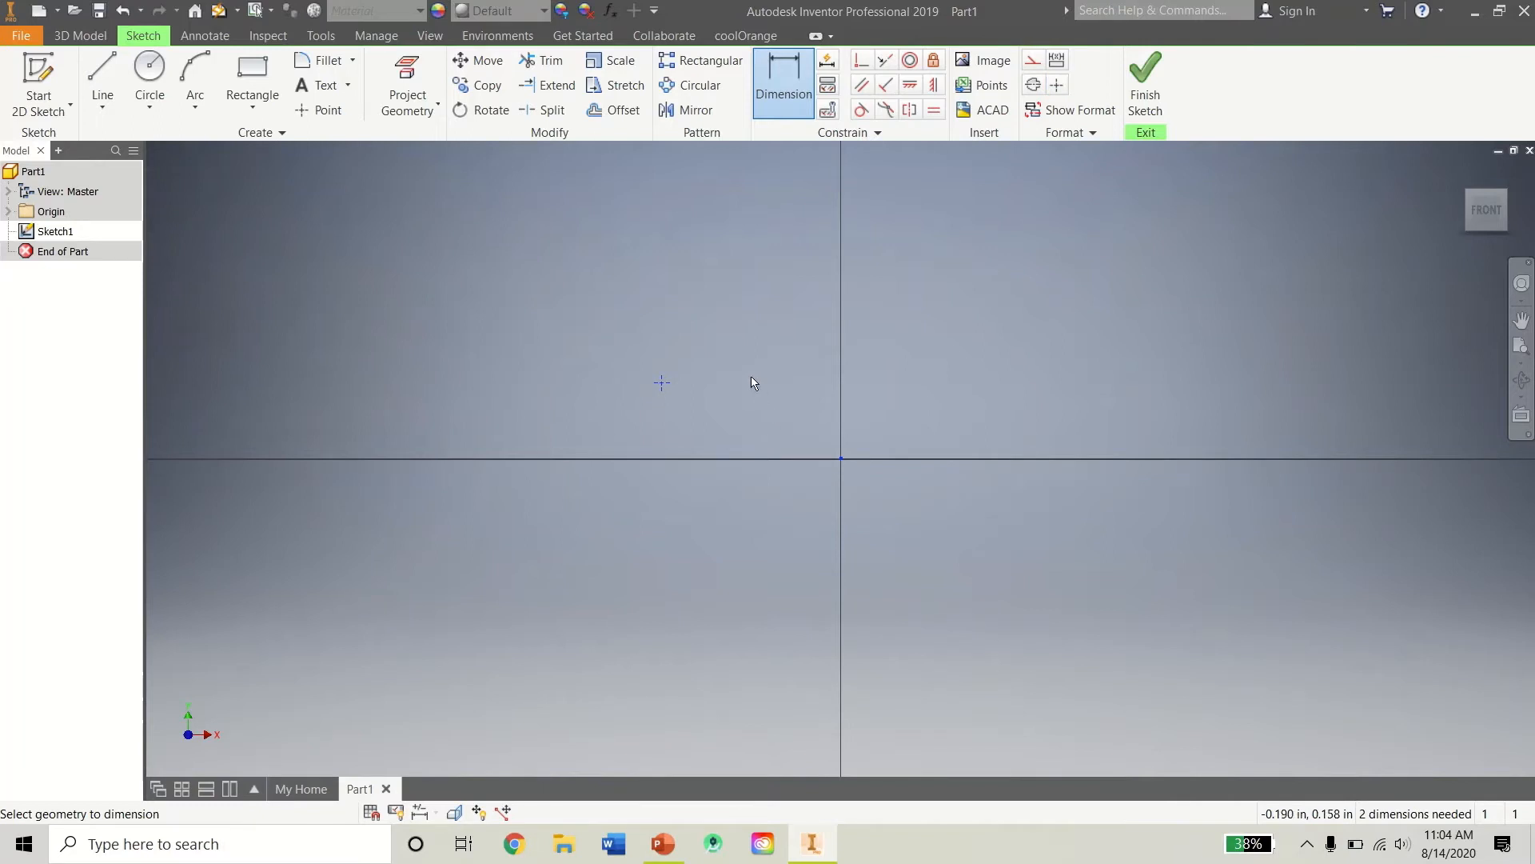
click(758, 329)
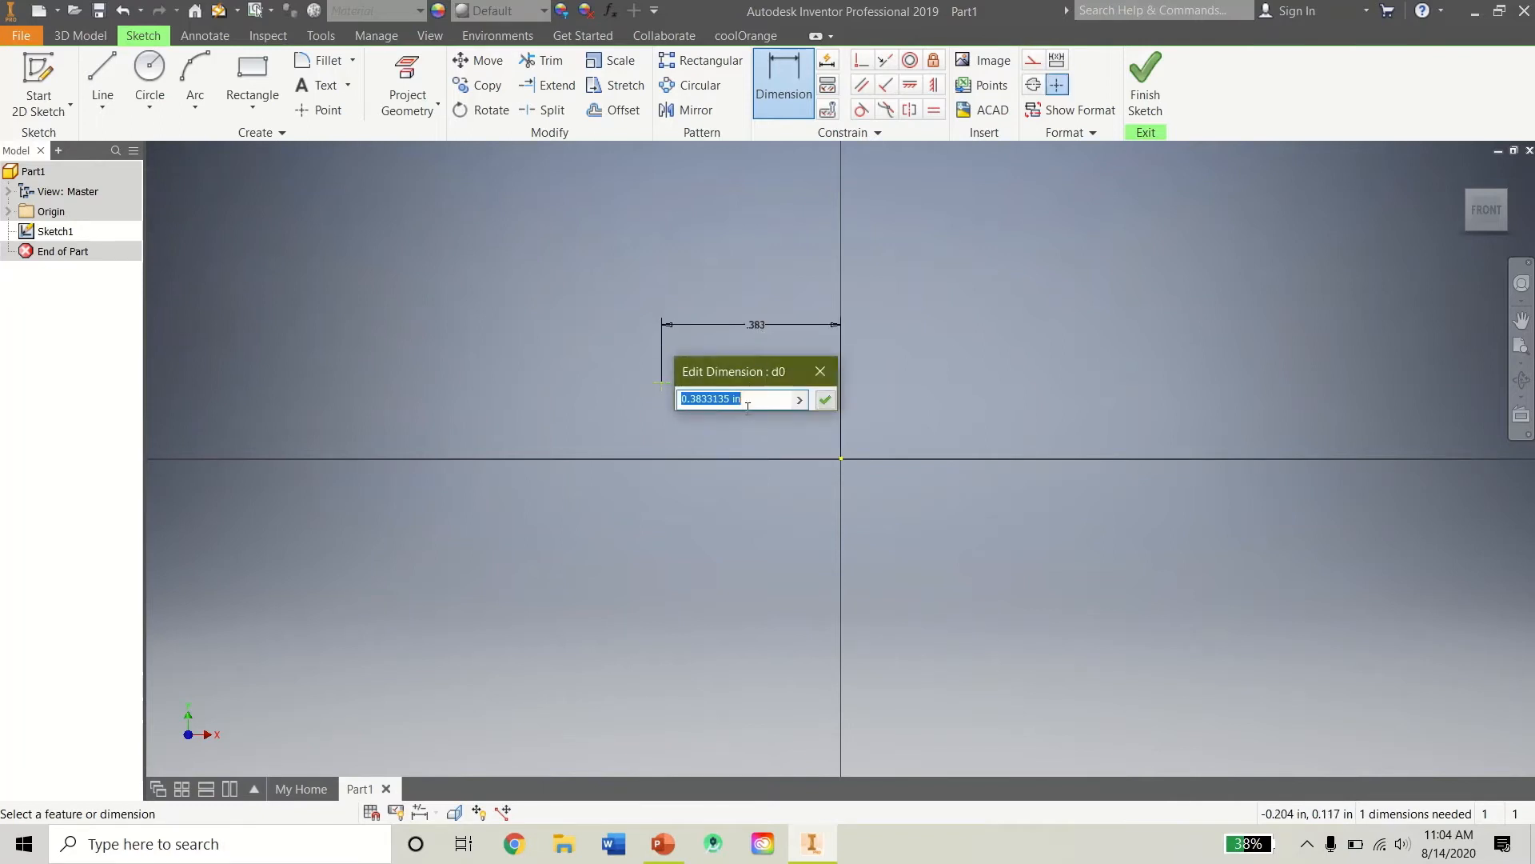
text(.5)
key(Return)
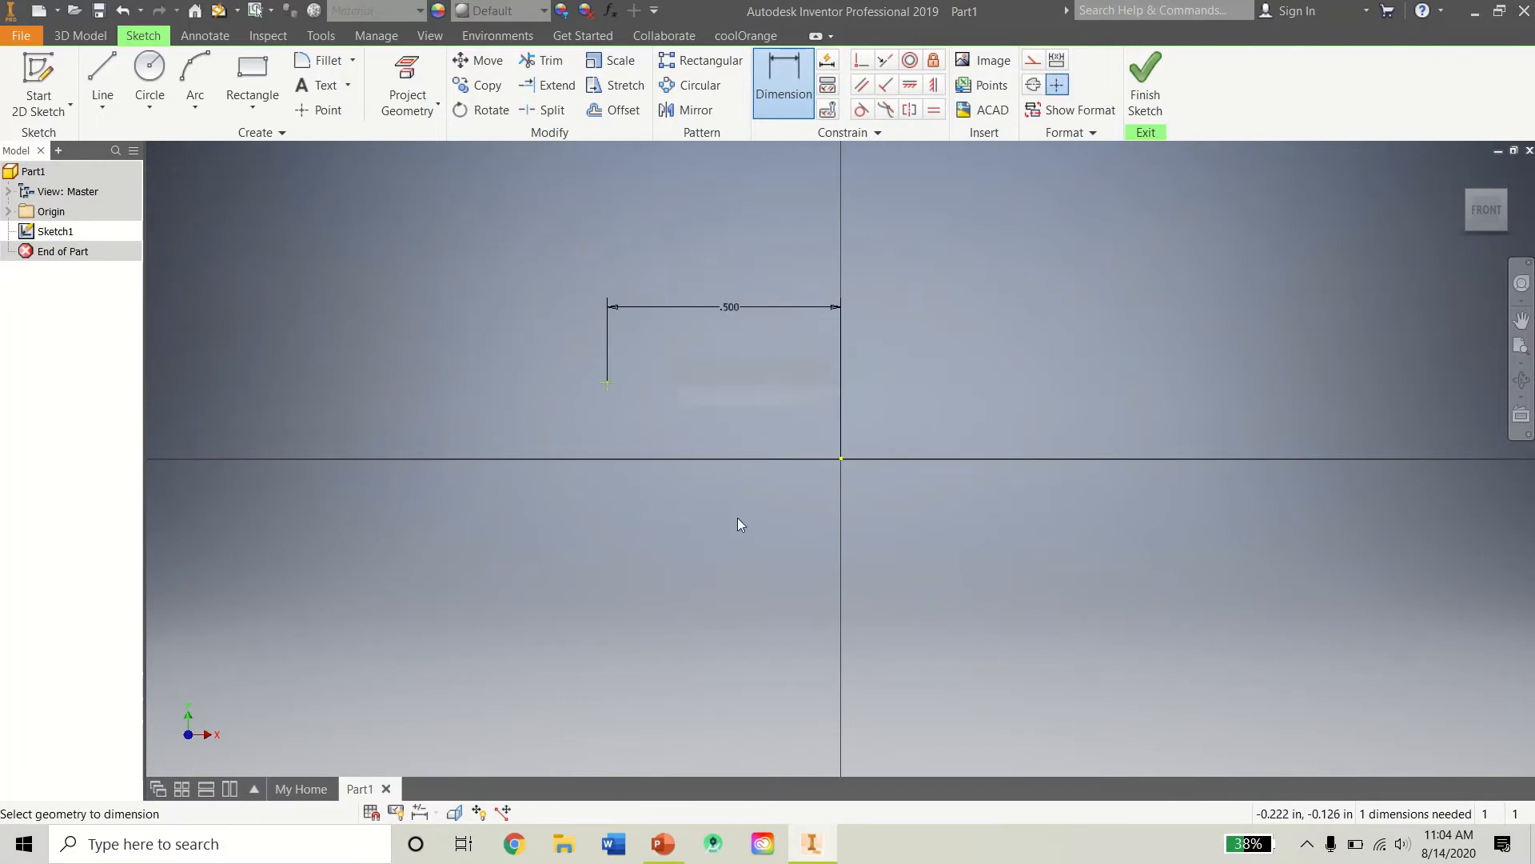
Add a vertical dimension between the point and the origin without editing its value, and delete that dimension.
click(608, 385)
click(842, 459)
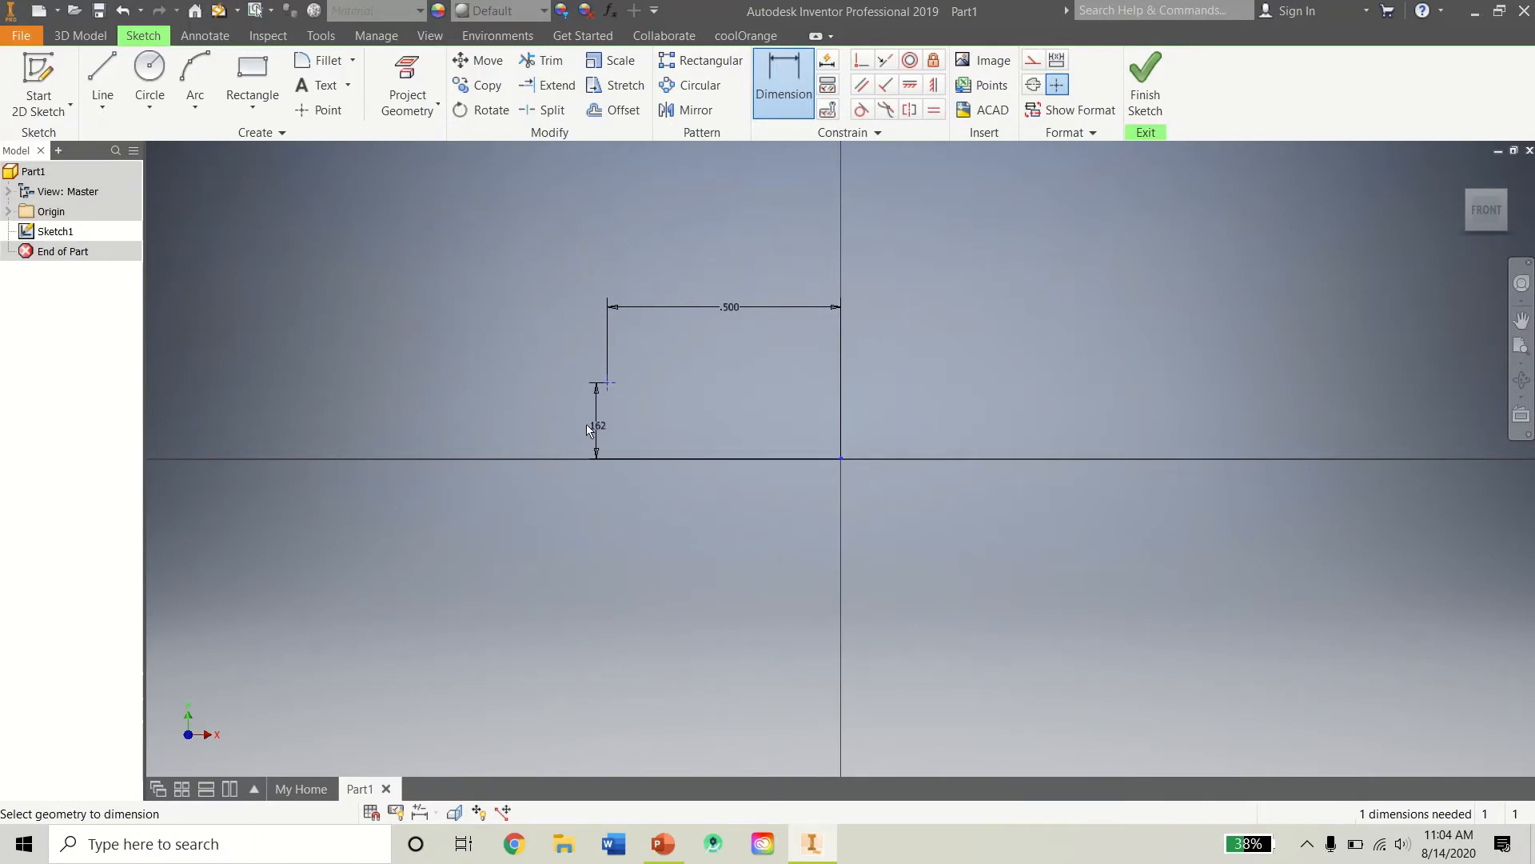
click(545, 425)
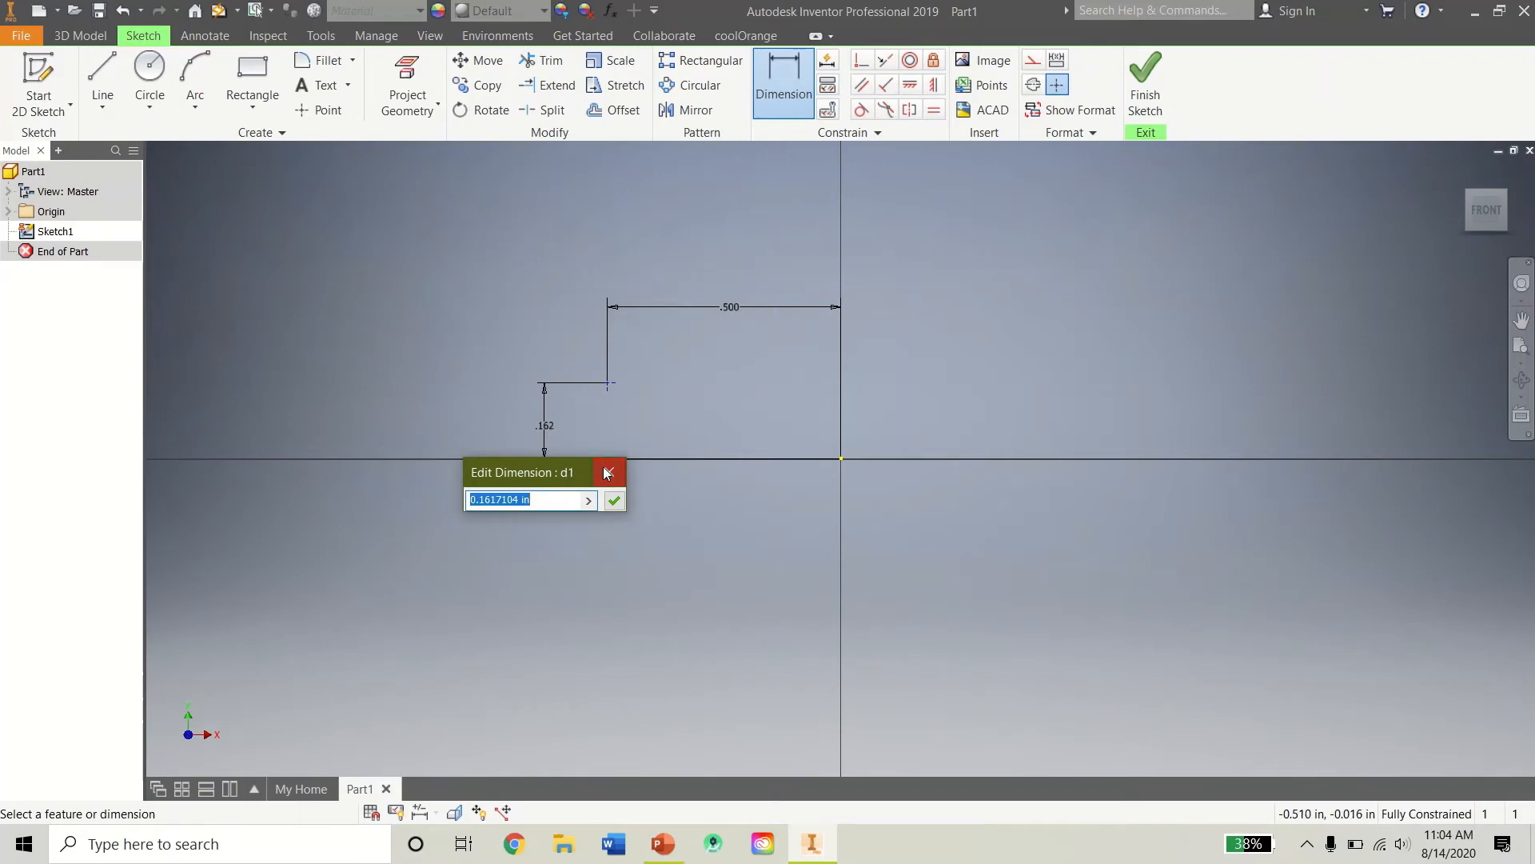
click(608, 472)
right_click(544, 421)
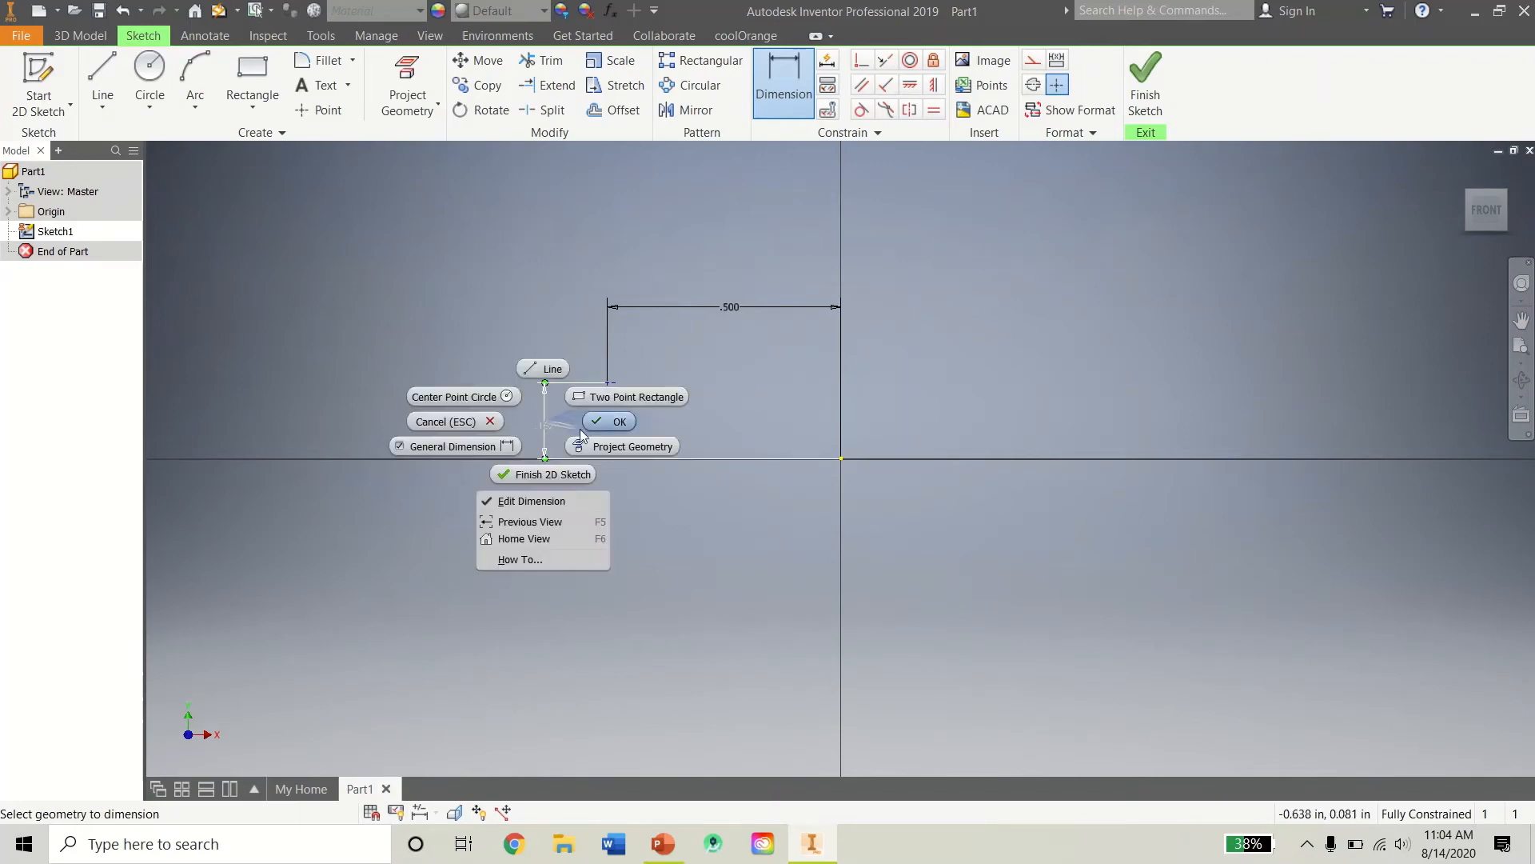
click(586, 423)
click(550, 424)
right_click(548, 425)
click(543, 375)
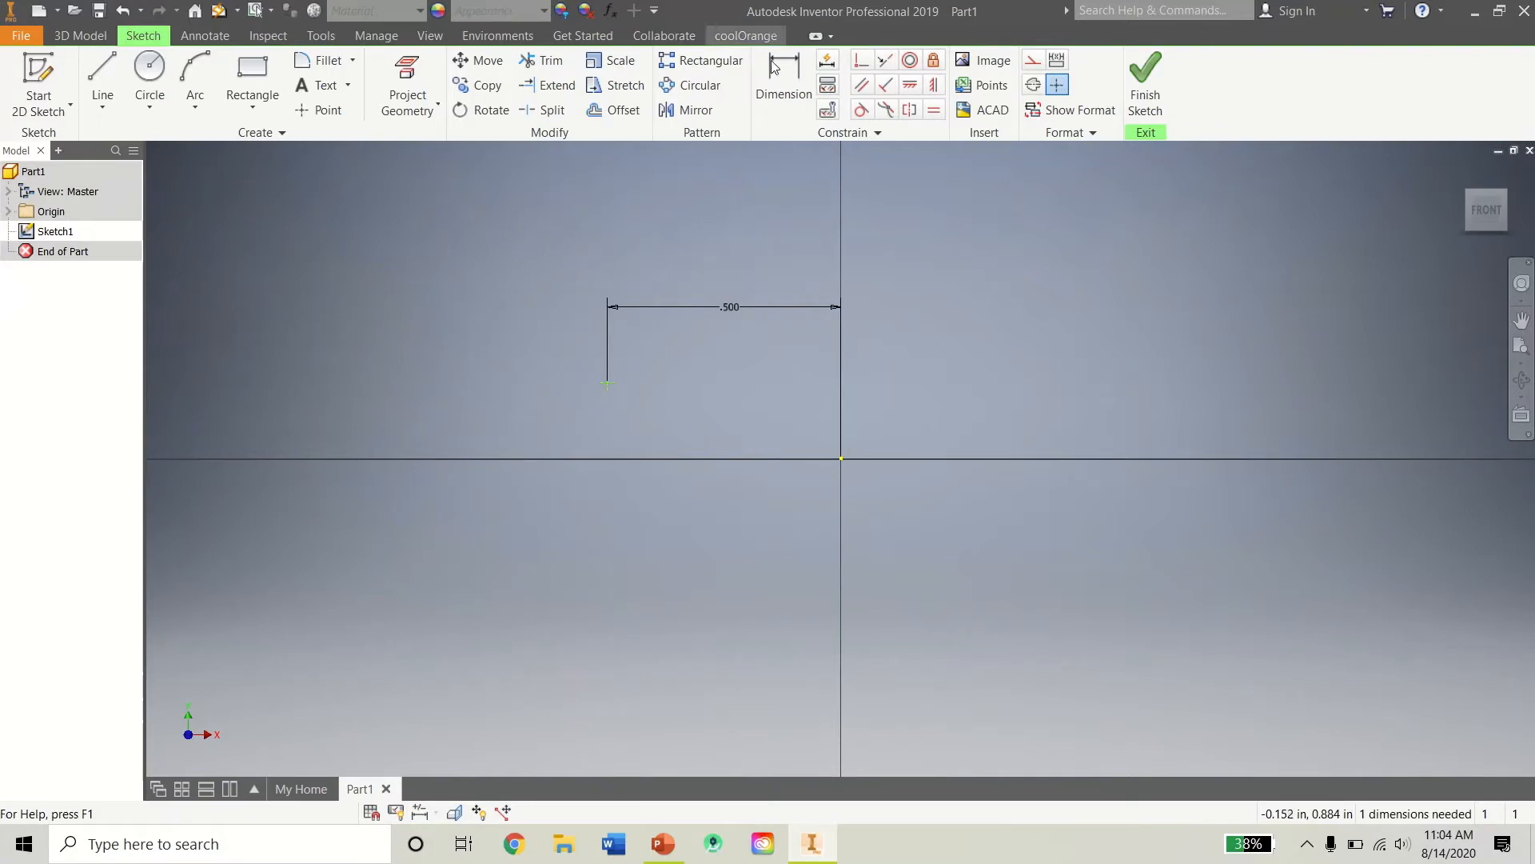
Dimension the vertical distance between the point and the origin as 1/4 in.
click(772, 67)
click(608, 383)
click(841, 461)
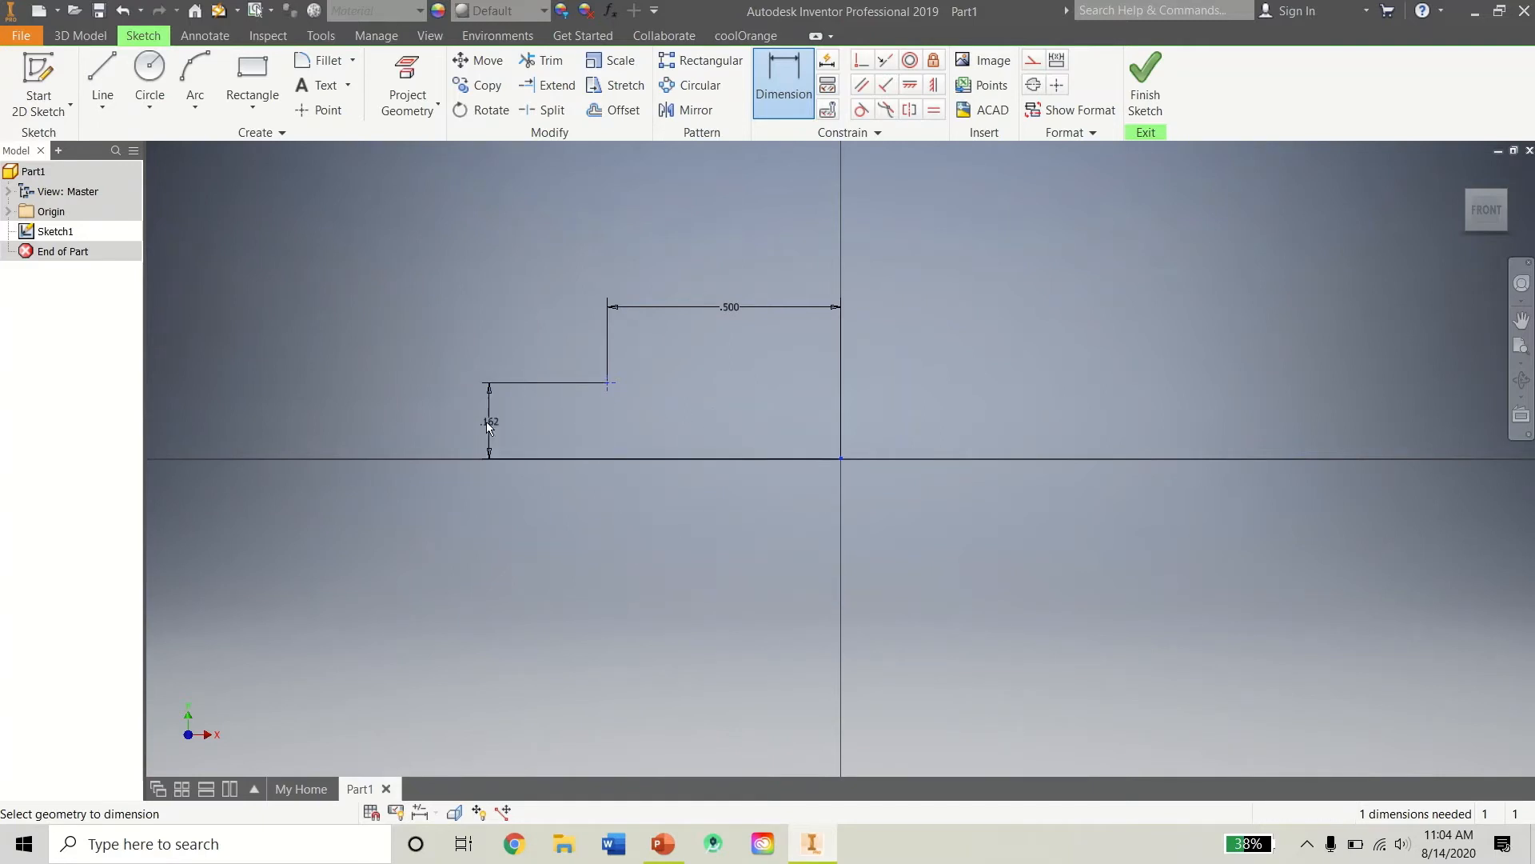
click(510, 422)
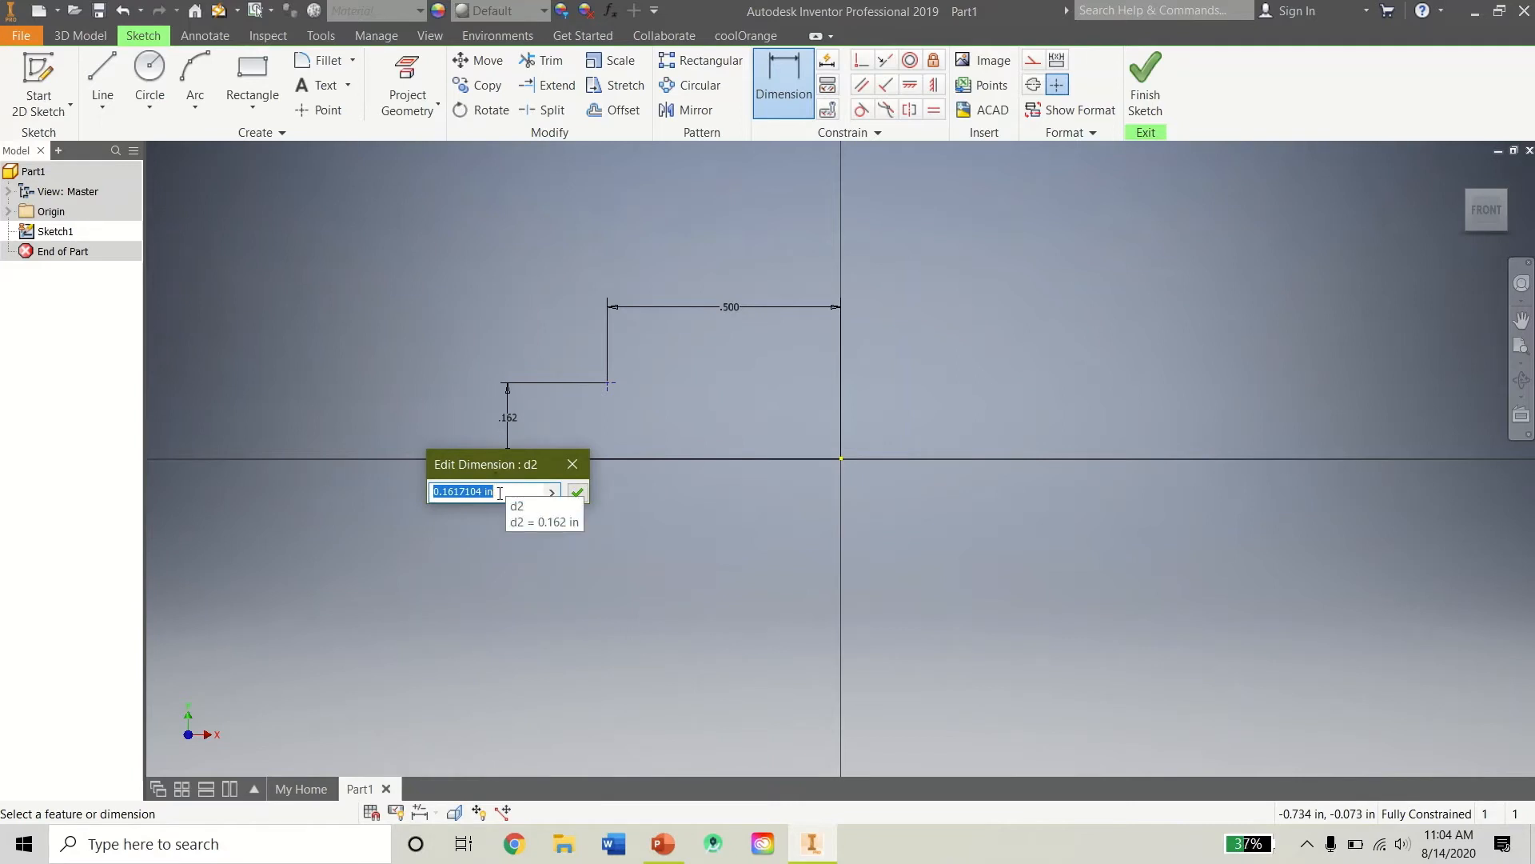
text(.)
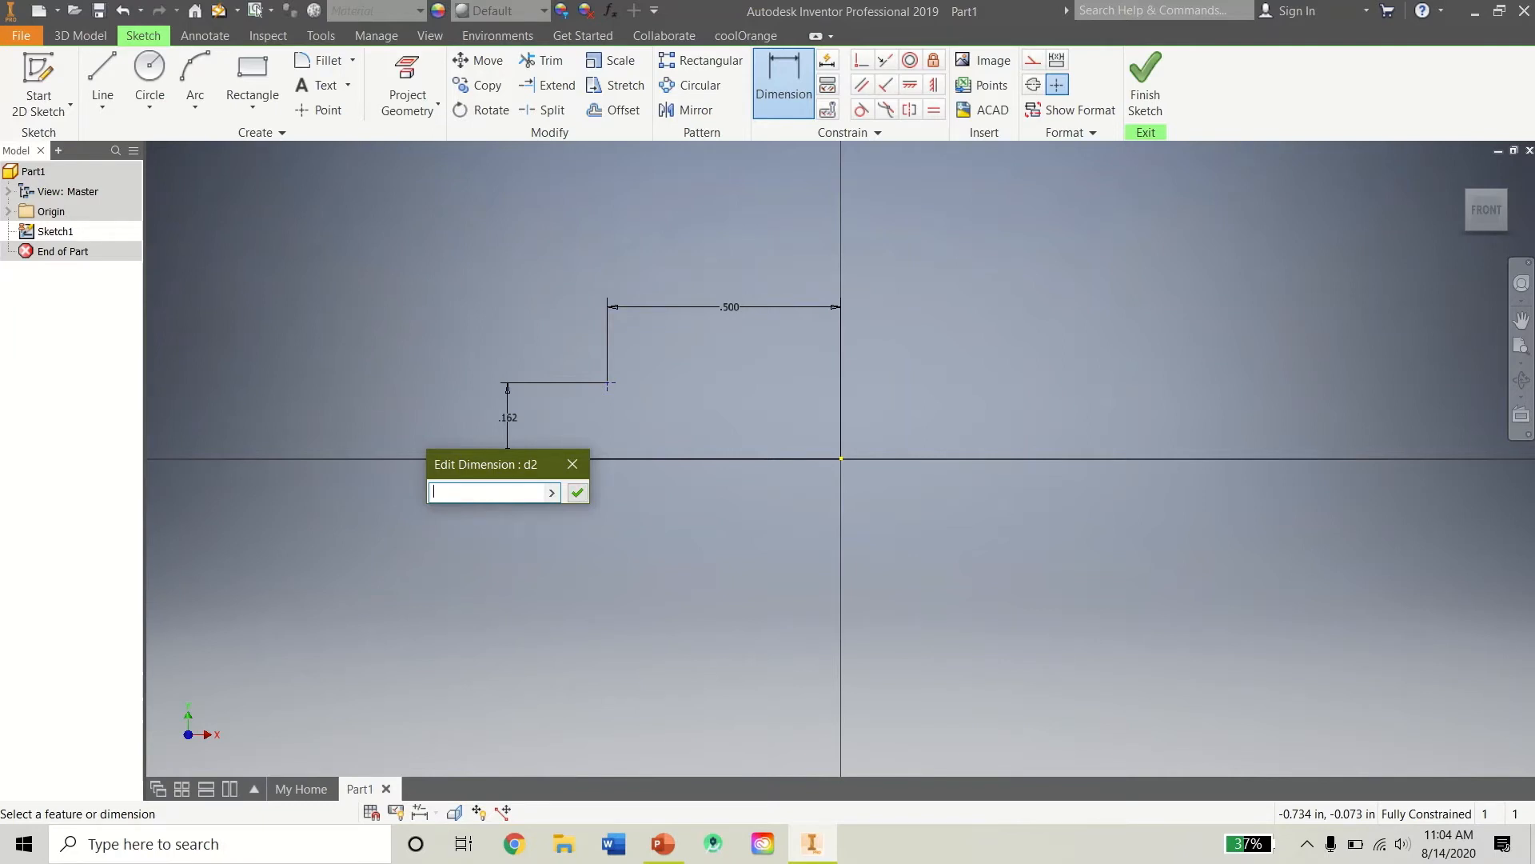
text(1/4)
key(Return)
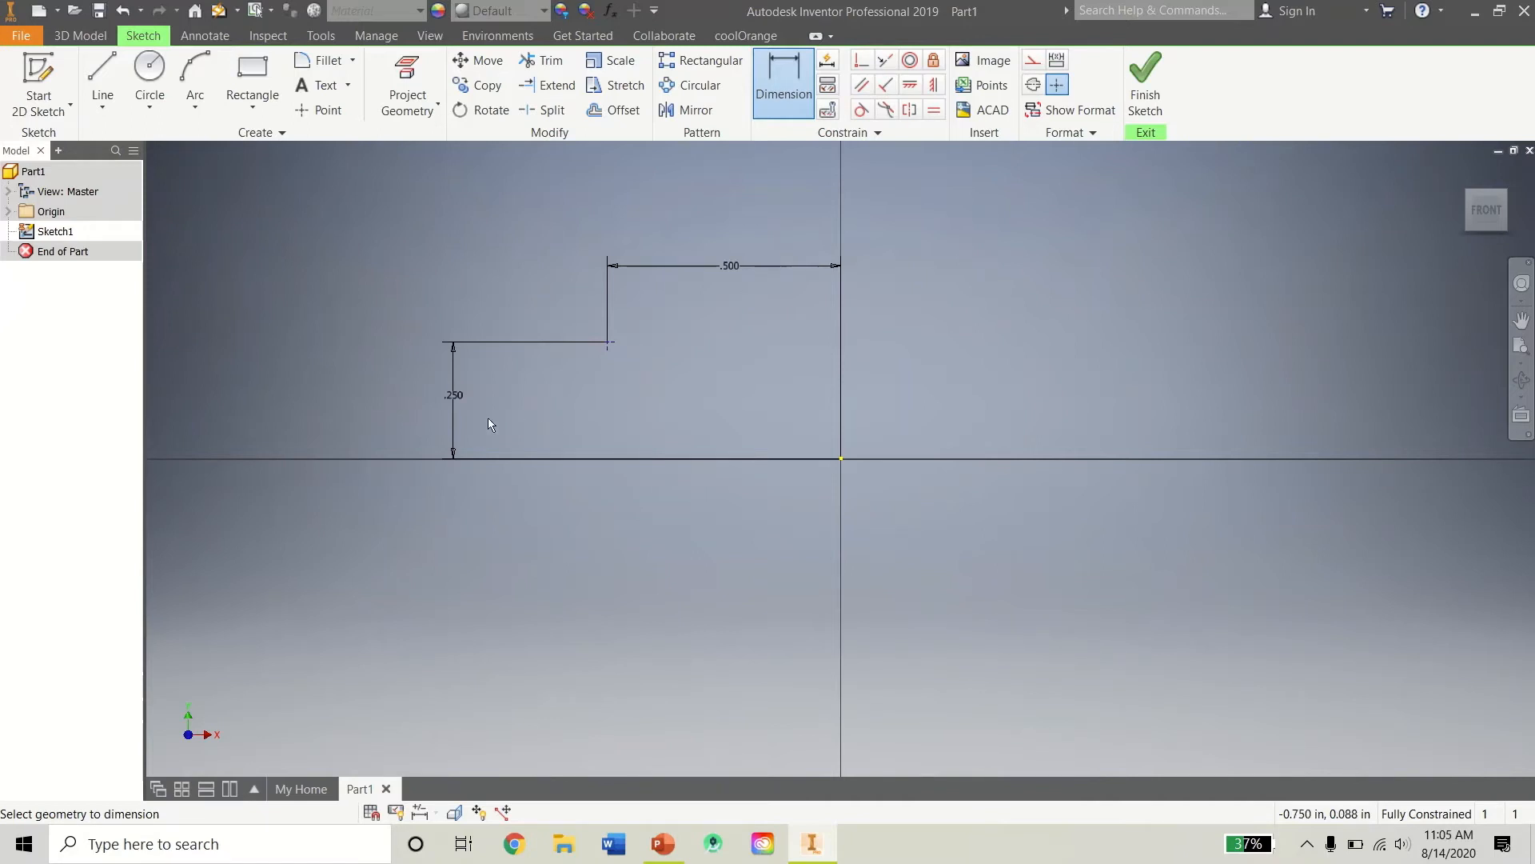
Link the vertical dimension to the horizontal one by replacing its value with a reference to d0.
click(448, 397)
click(443, 470)
key(ctrl+a)
key(BackSpace)
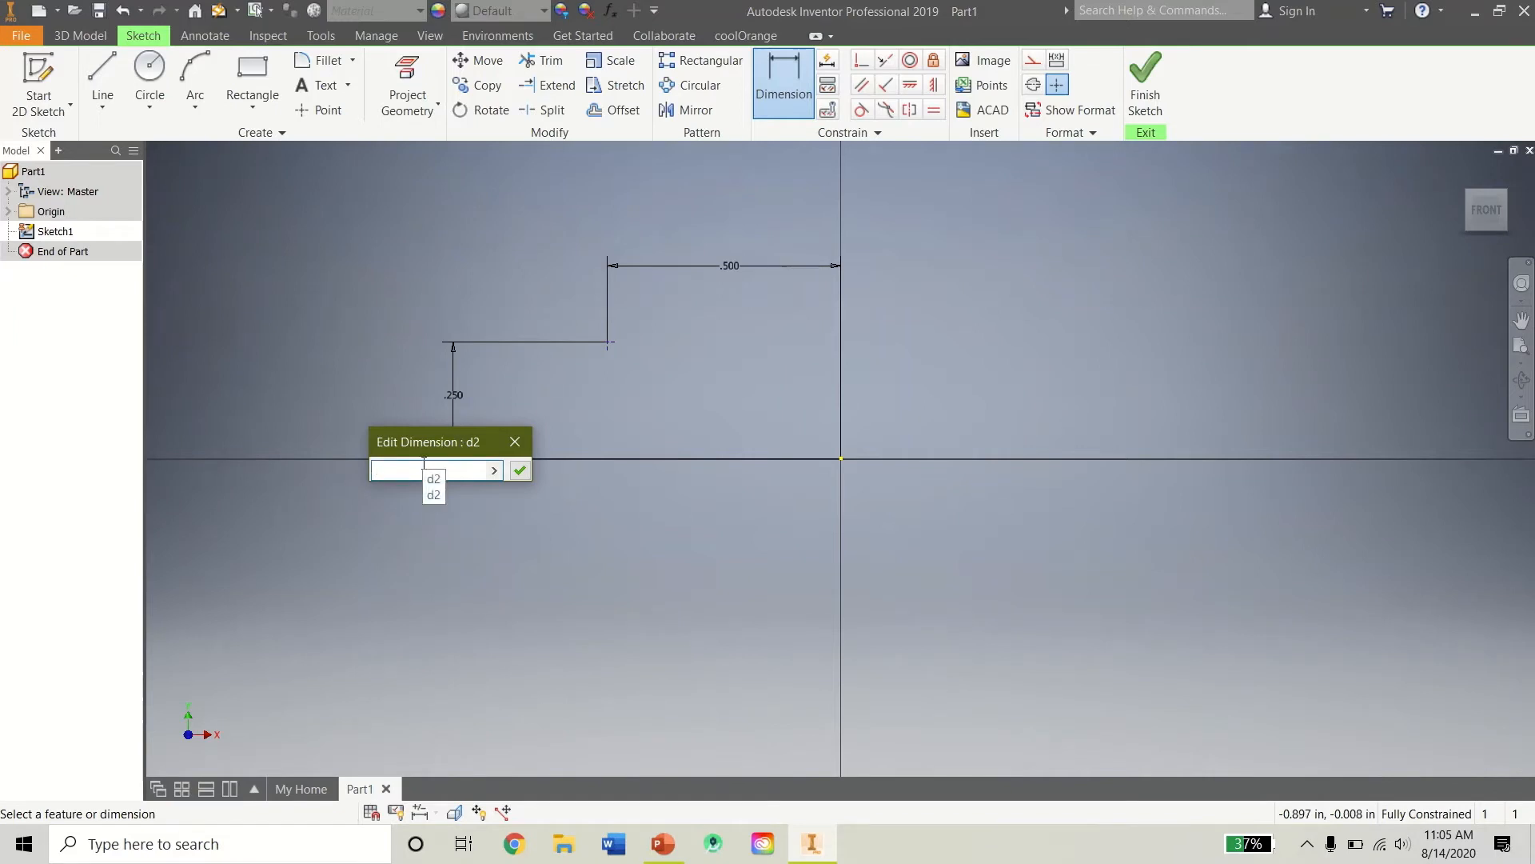
click(731, 272)
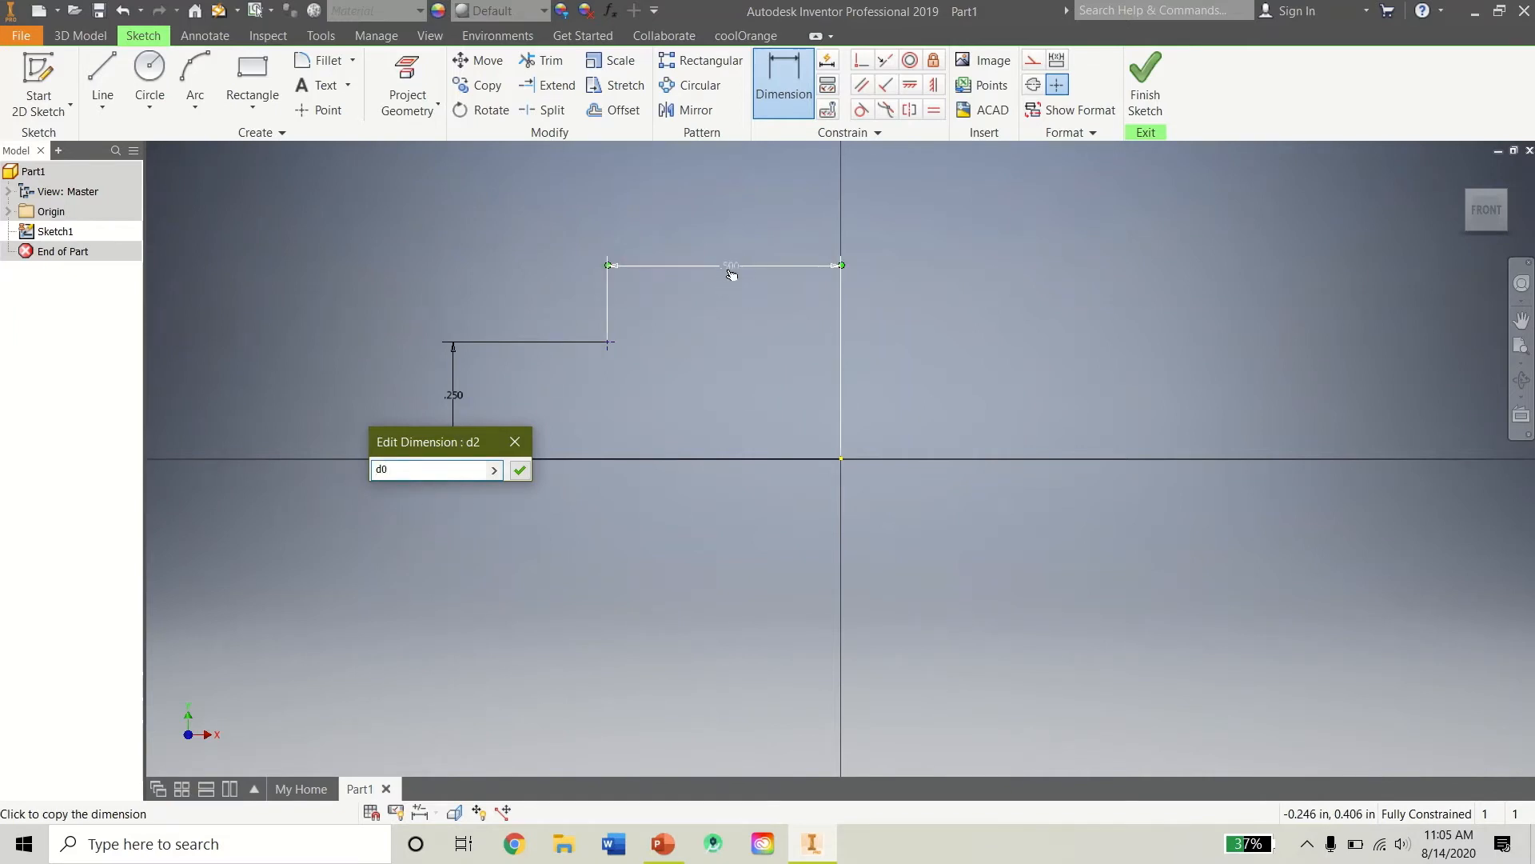
click(520, 469)
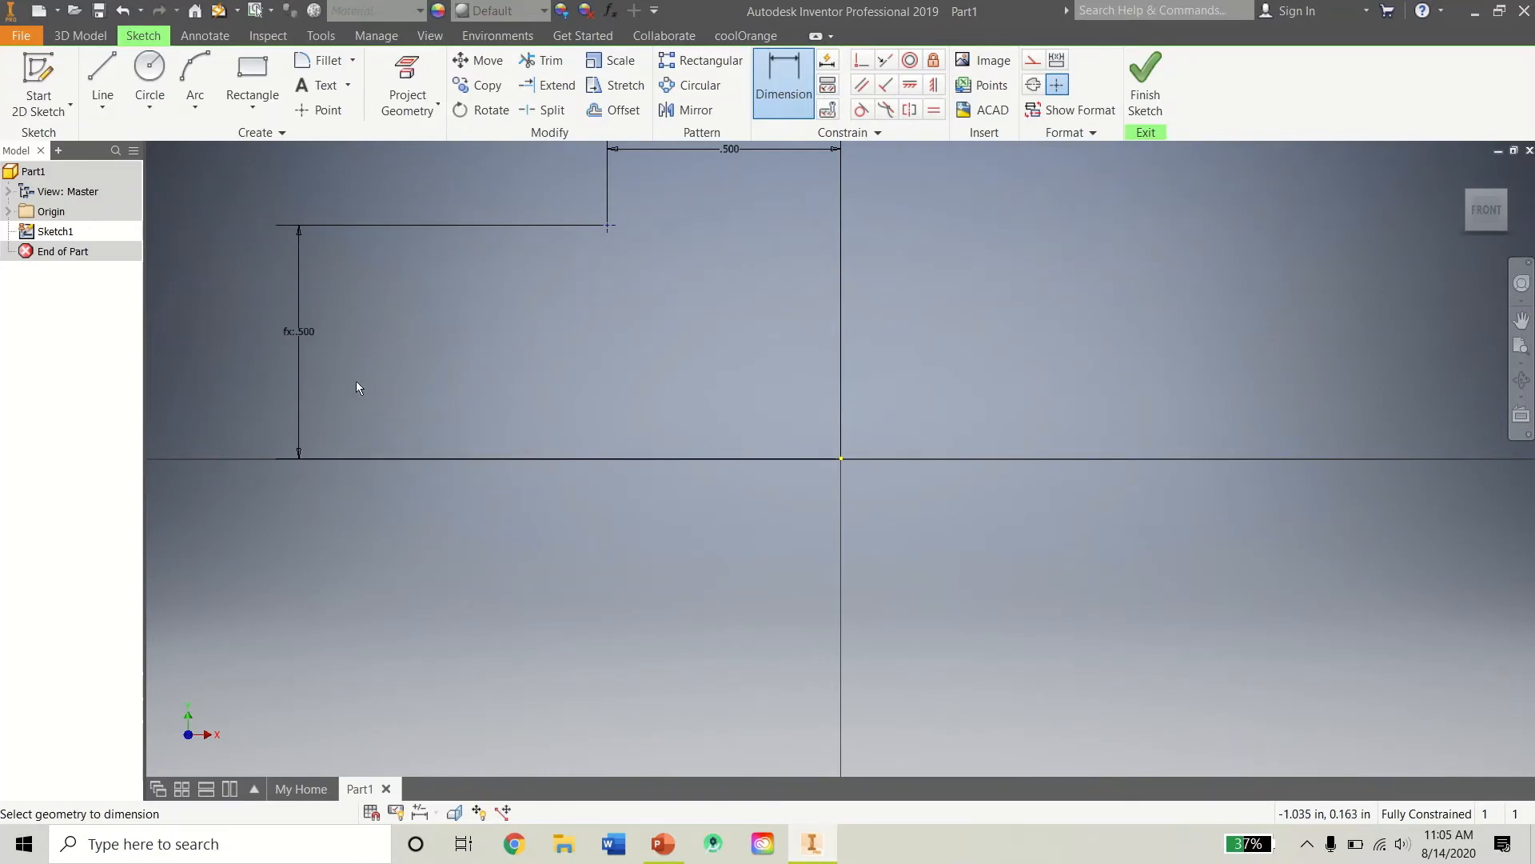
Set the point's horizontal dimension to .25 in and end the Dimension command.
scroll(468, 327, up, 3)
middle_drag(468, 326, 417, 435)
double_click(569, 333)
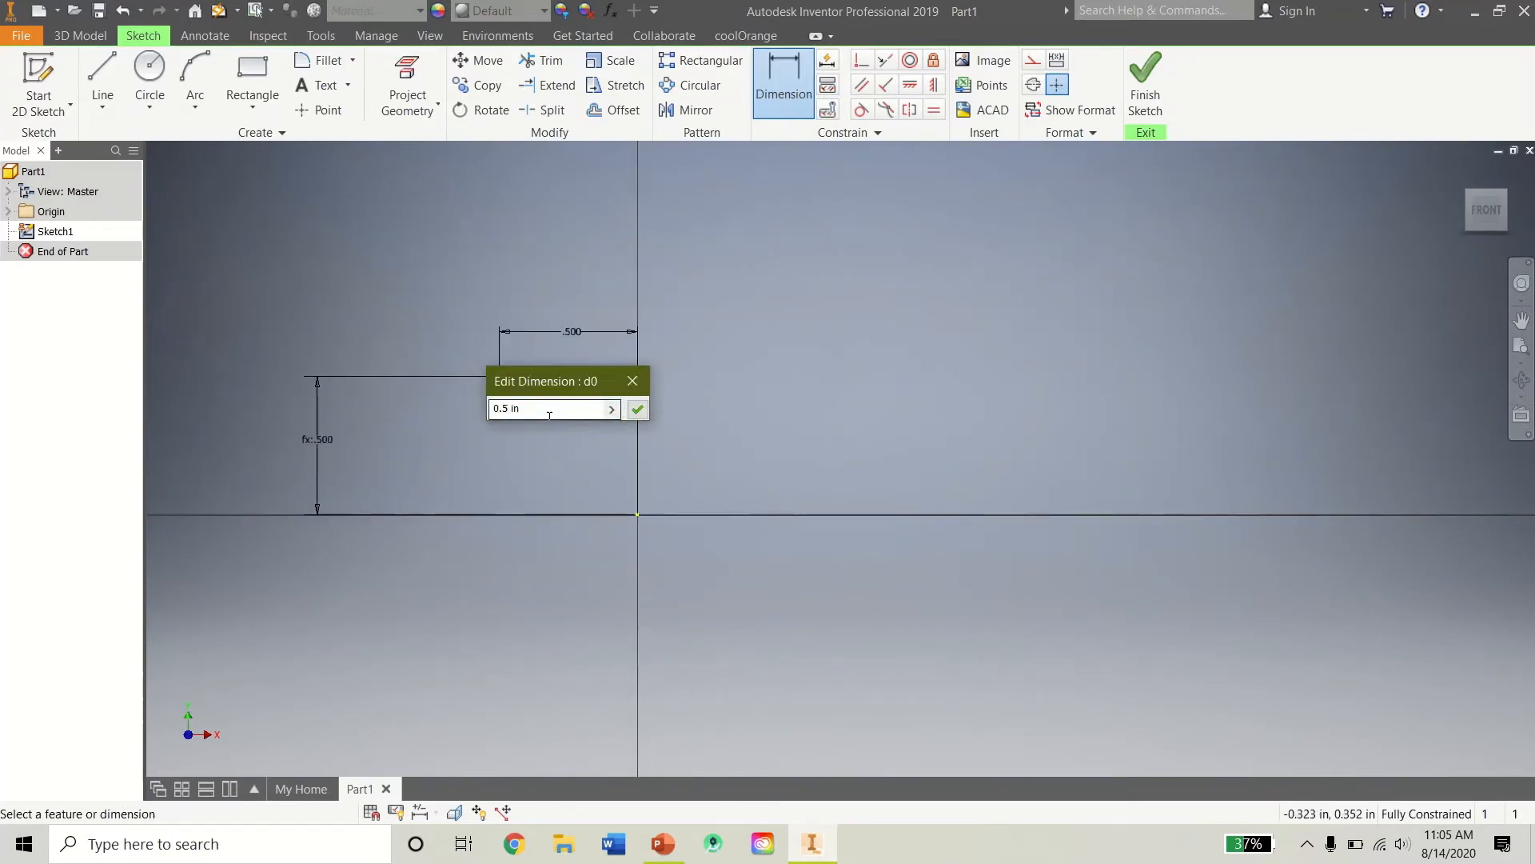
text(.25)
key(Return)
scroll(534, 473, down, 4)
scroll(431, 483, up, 2)
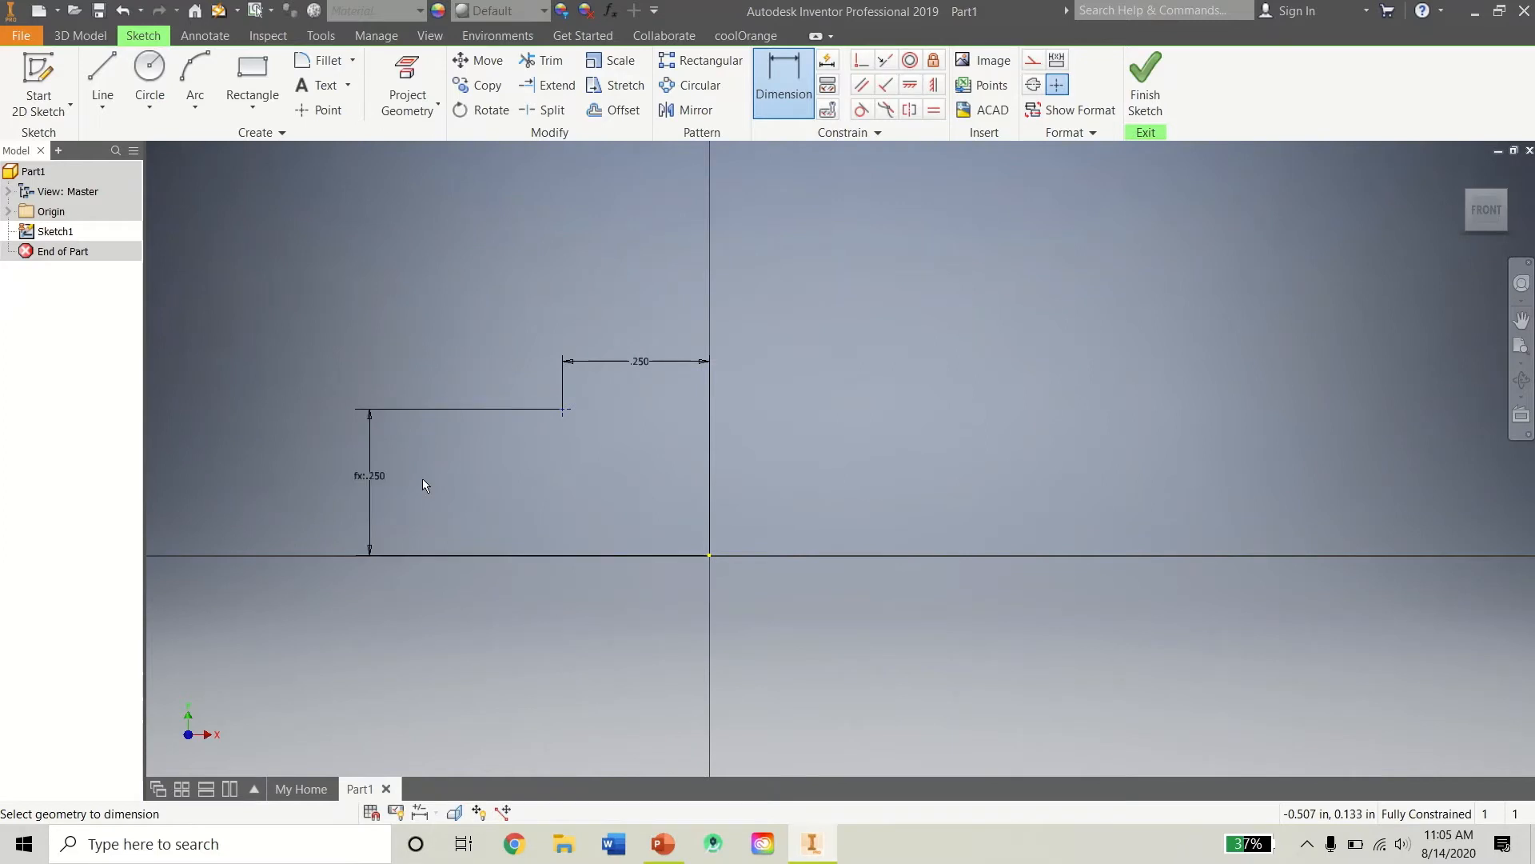
right_click(429, 478)
click(480, 478)
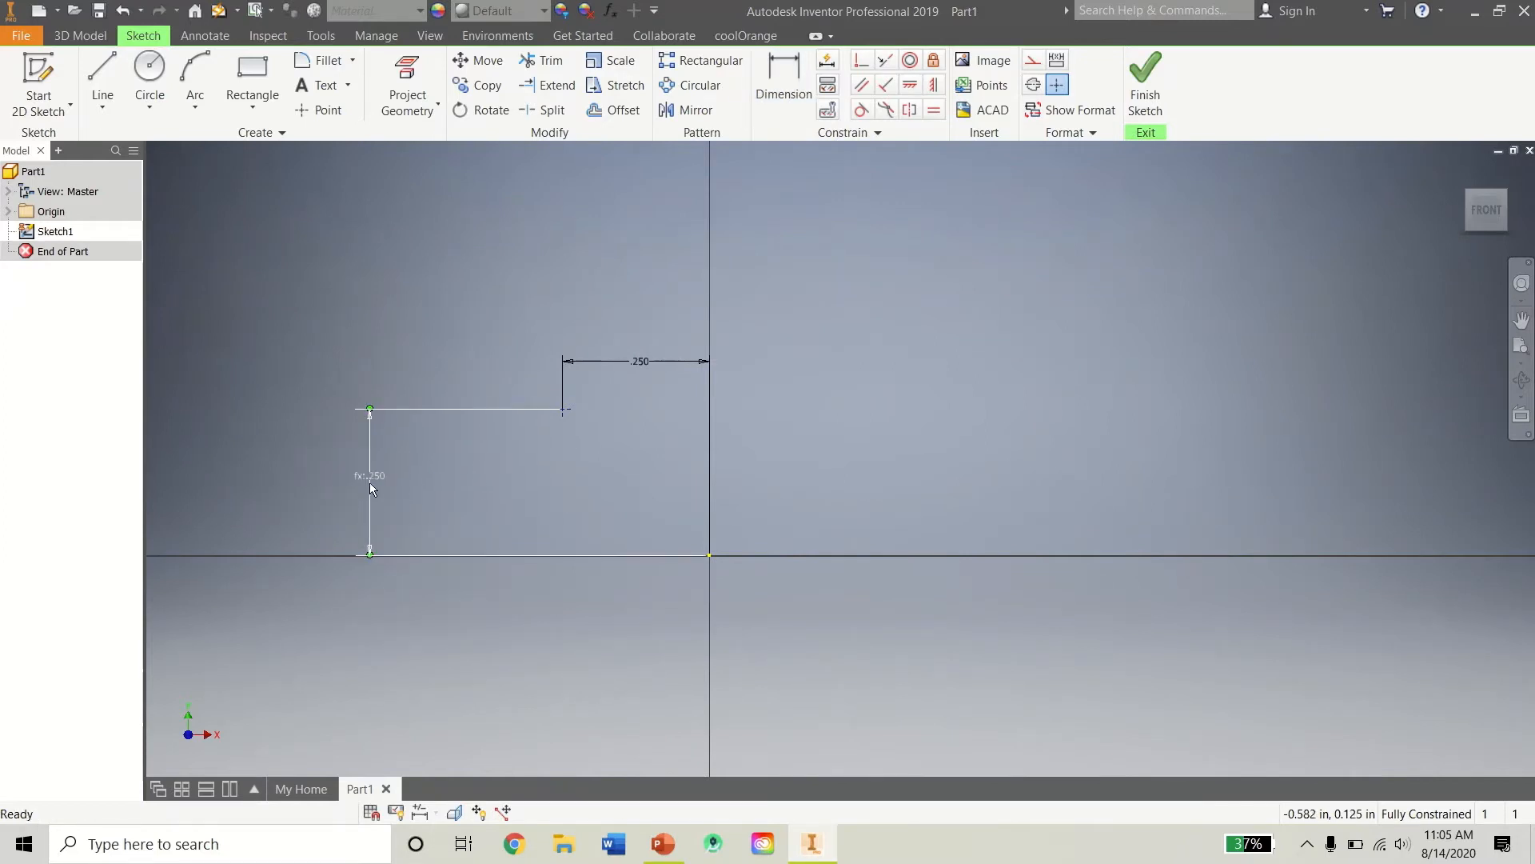
Reposition the vertical dimension closer to the point and test whether the point can still be moved.
drag(372, 478, 555, 488)
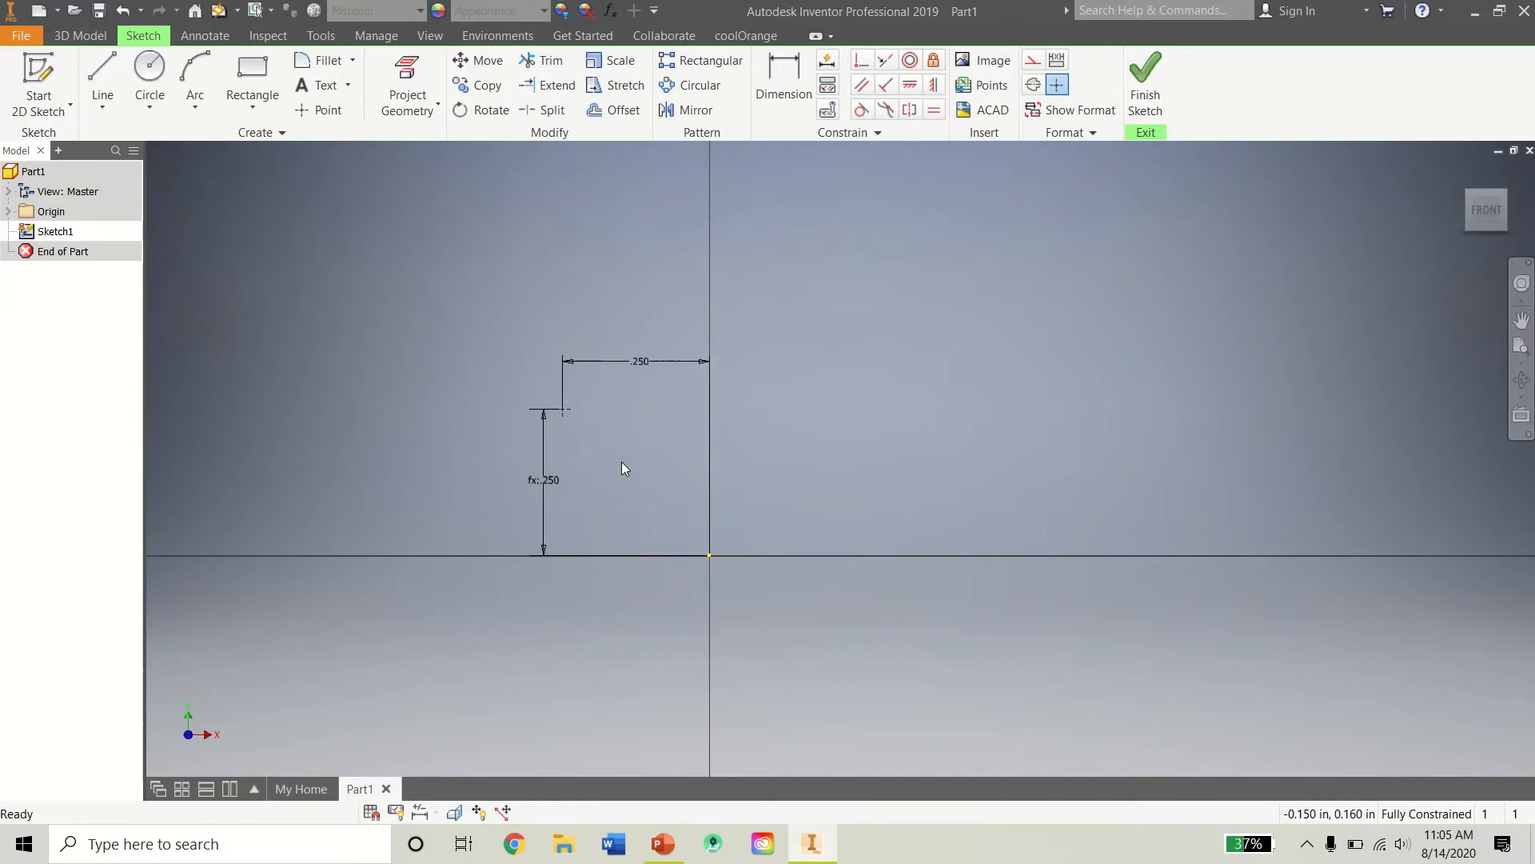
mouse_move(567, 414)
mouse_down()
mouse_move(520, 502)
mouse_move(534, 329)
mouse_move(356, 404)
mouse_up()
Sketch a slightly sloping line above and to the right of the origin, and delete it.
click(100, 78)
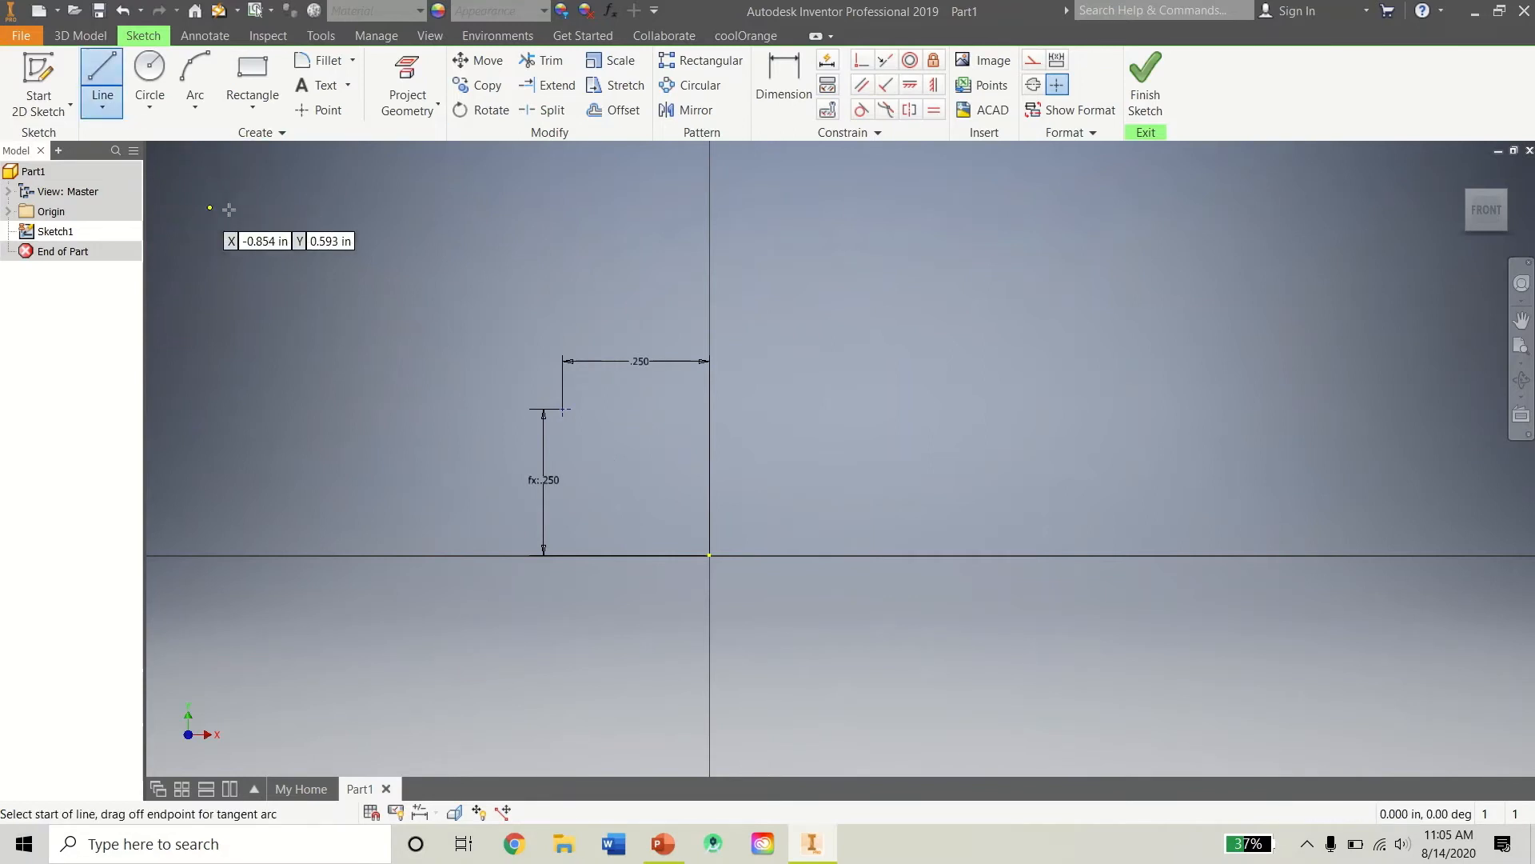
click(791, 434)
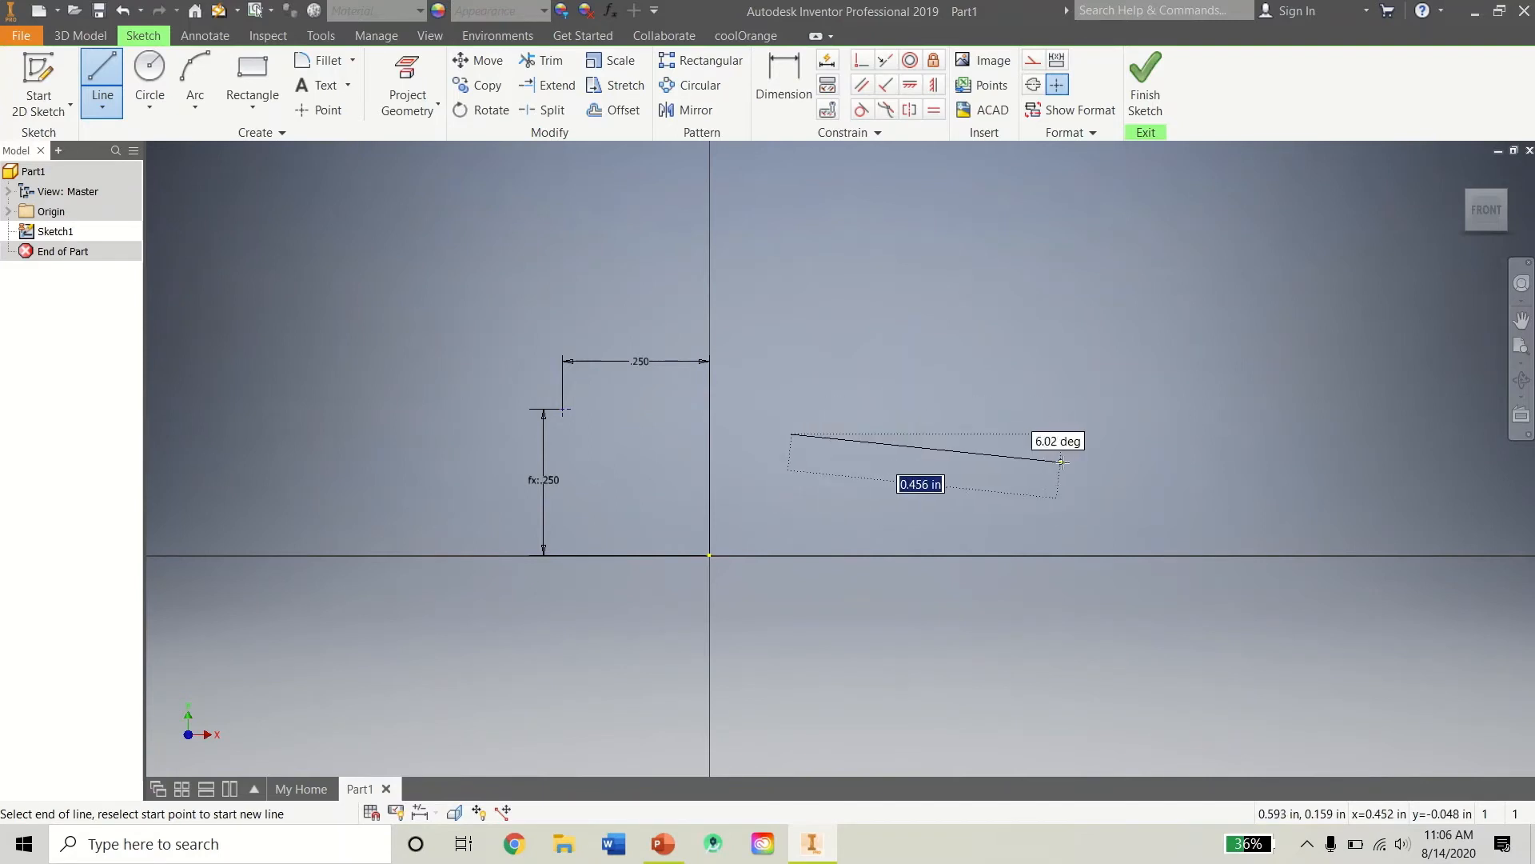
click(1116, 451)
right_click(1027, 520)
click(1025, 543)
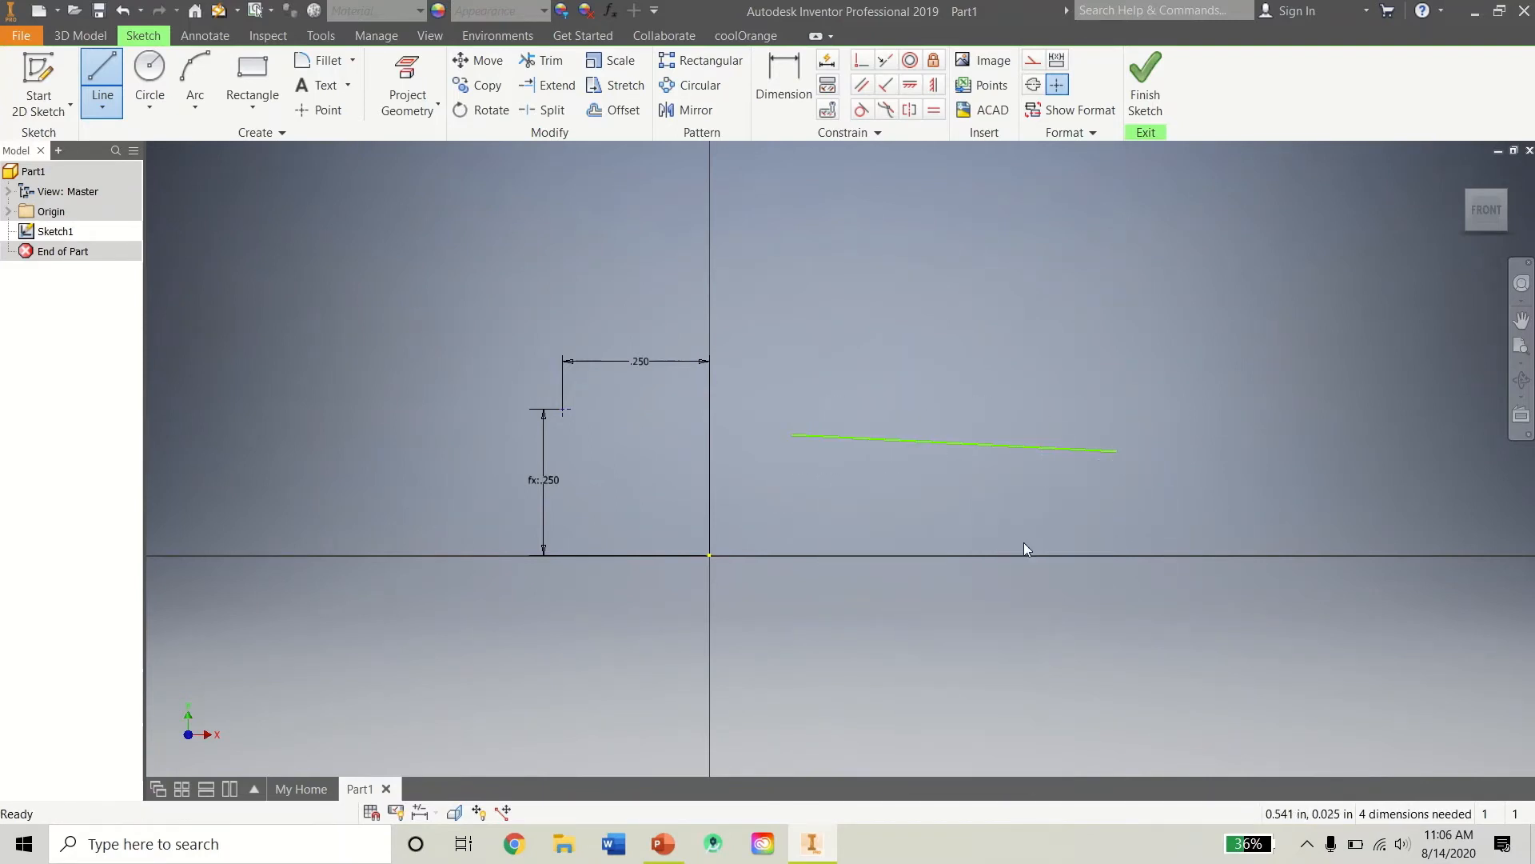
right_click(977, 441)
click(976, 391)
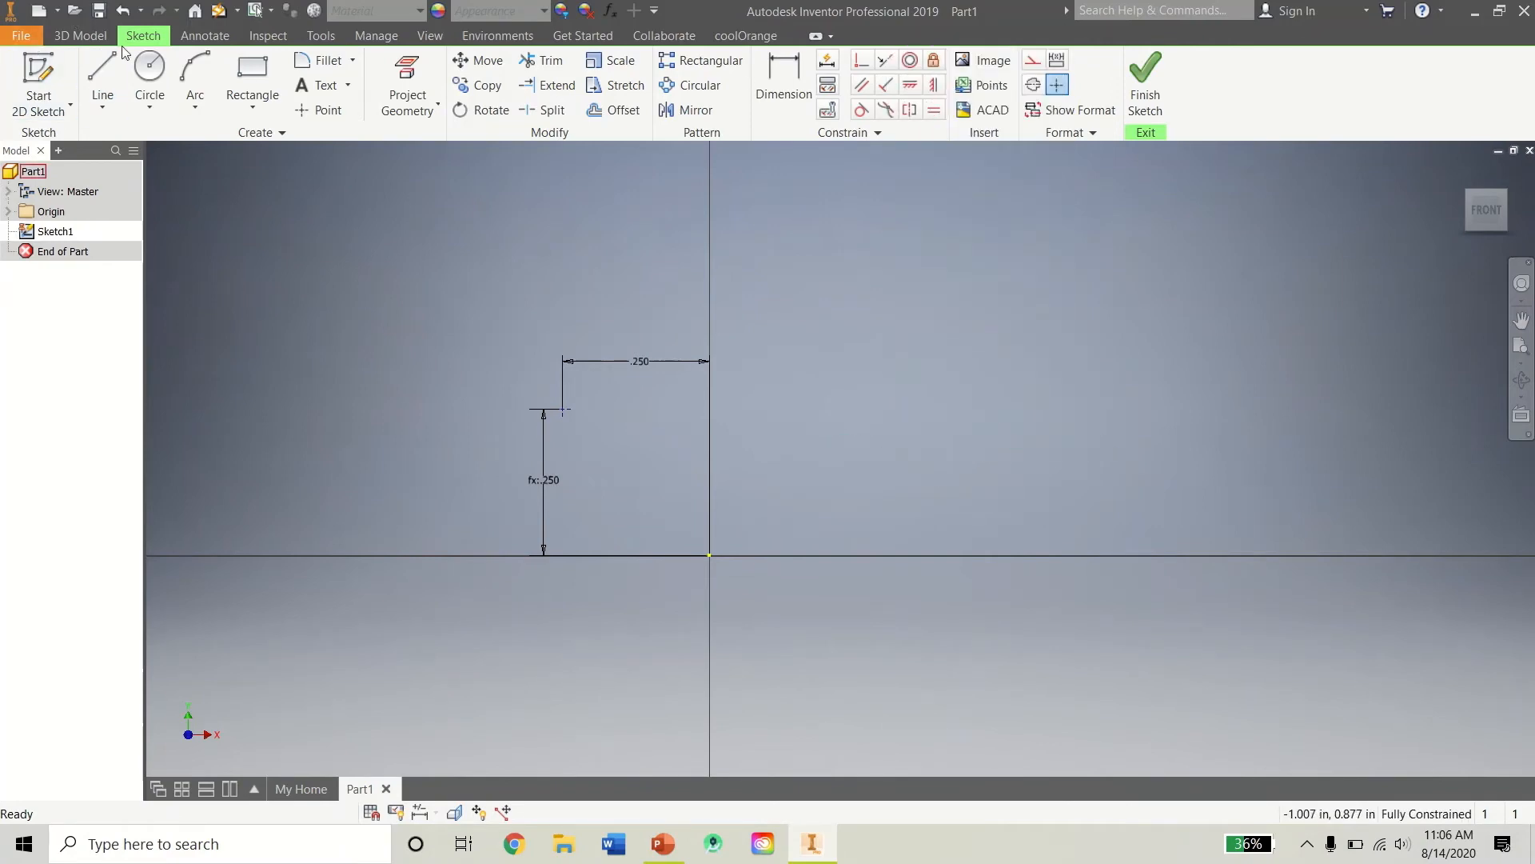
Sketch a horizontal line about 0.68 in long above and to the right of the origin.
key(l)
click(781, 436)
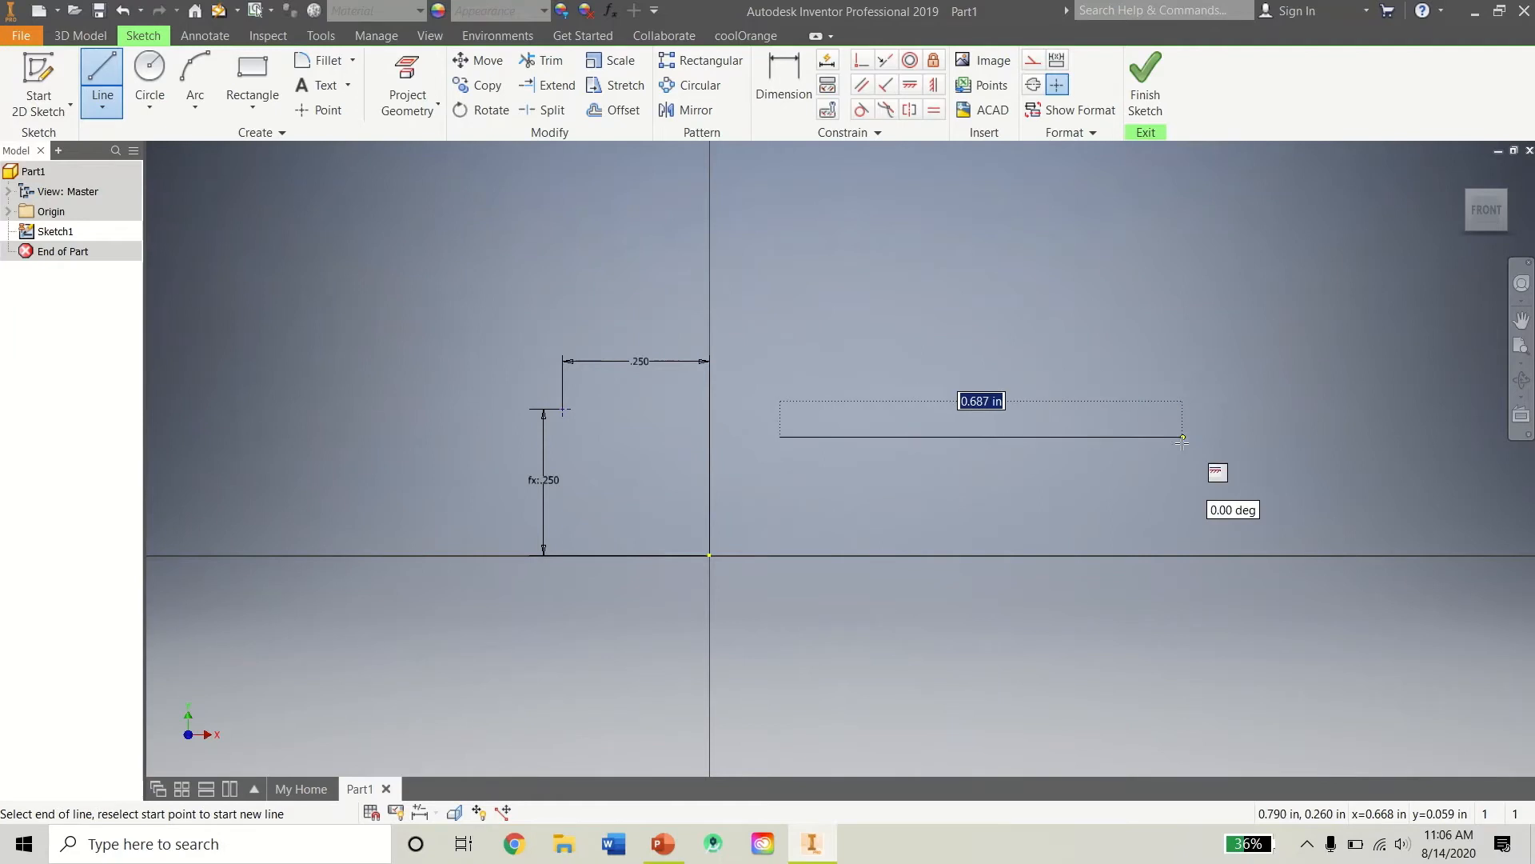
click(1181, 436)
right_click(980, 524)
click(1005, 449)
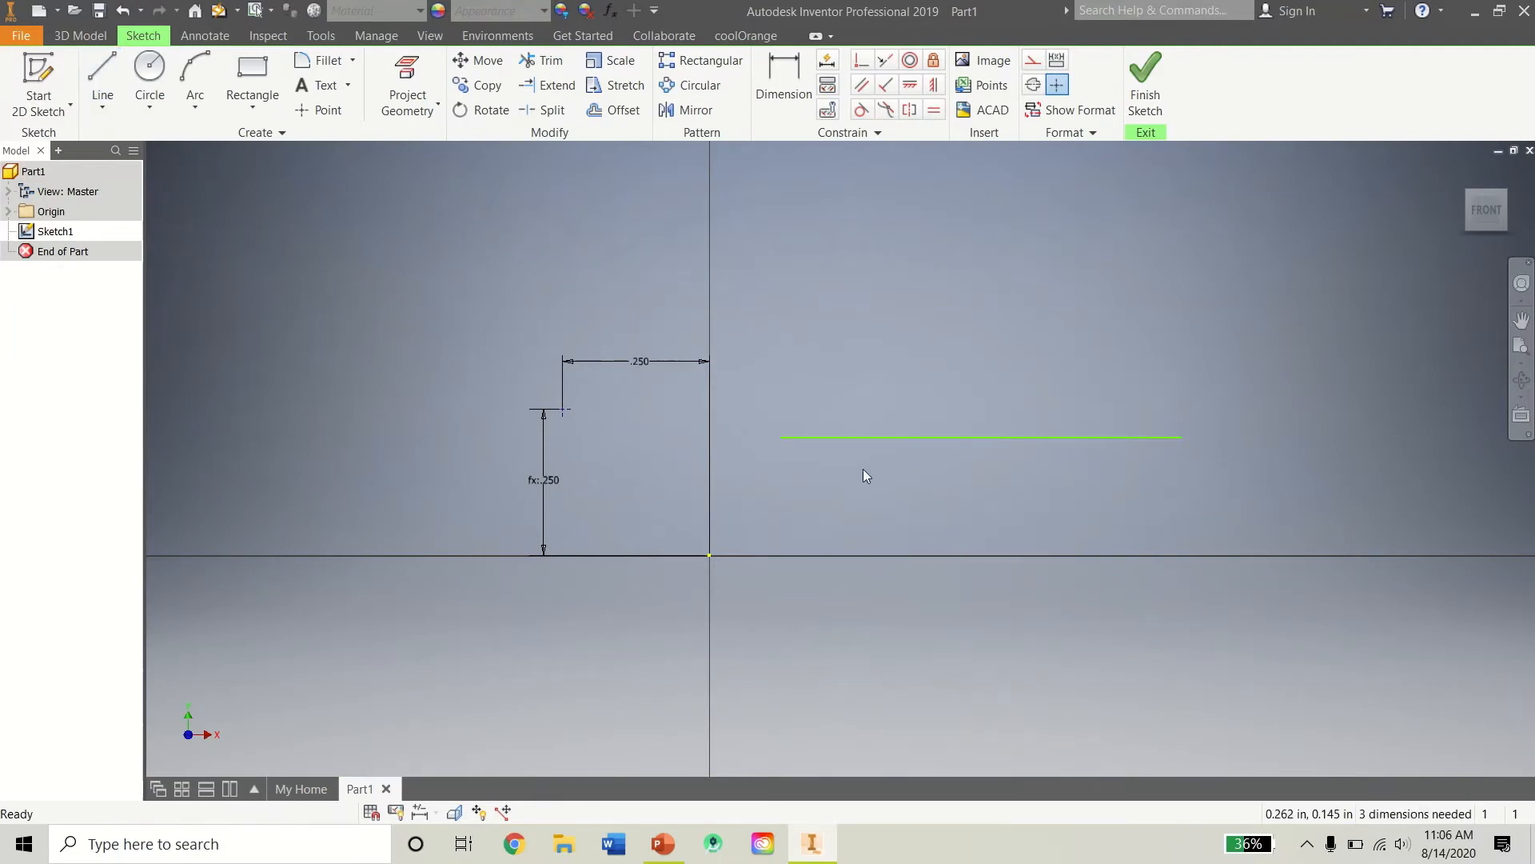
Dimension the horizontal line's length as .5 in and shift the line slightly up and to the right.
click(774, 71)
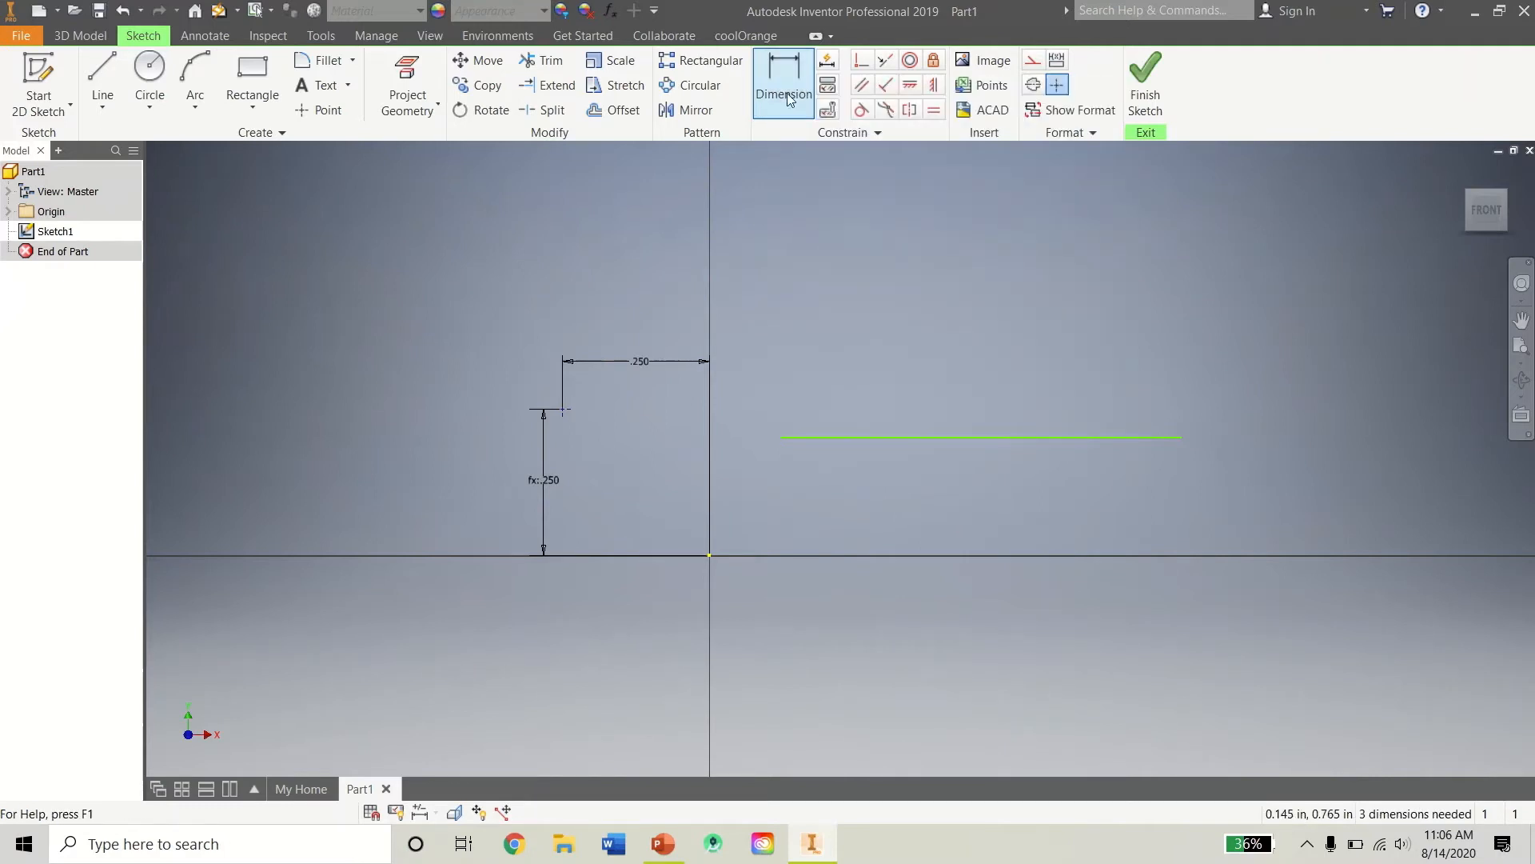
click(885, 438)
click(896, 386)
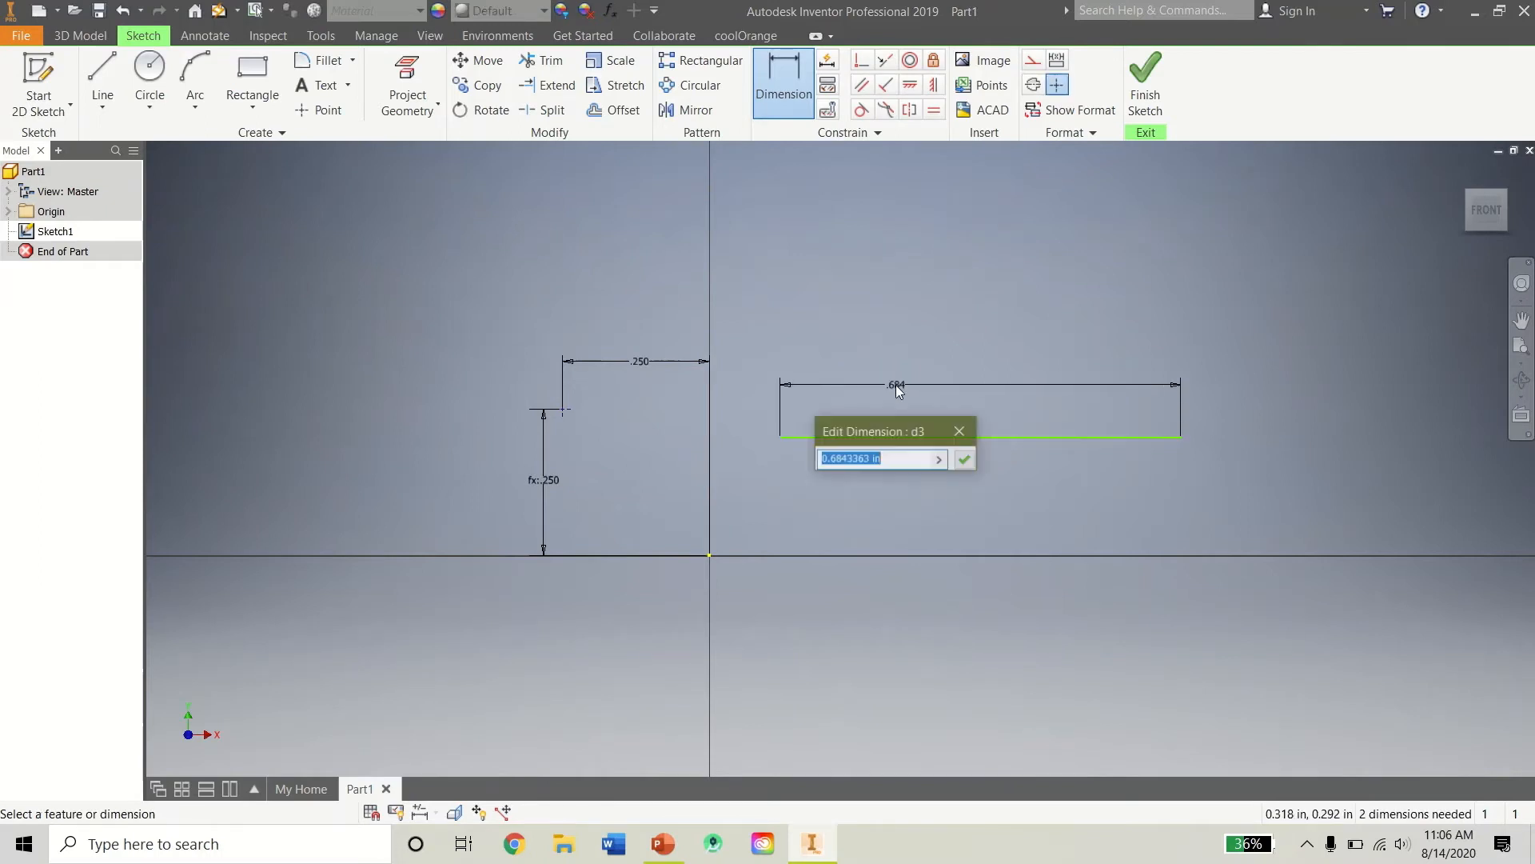
text(.5)
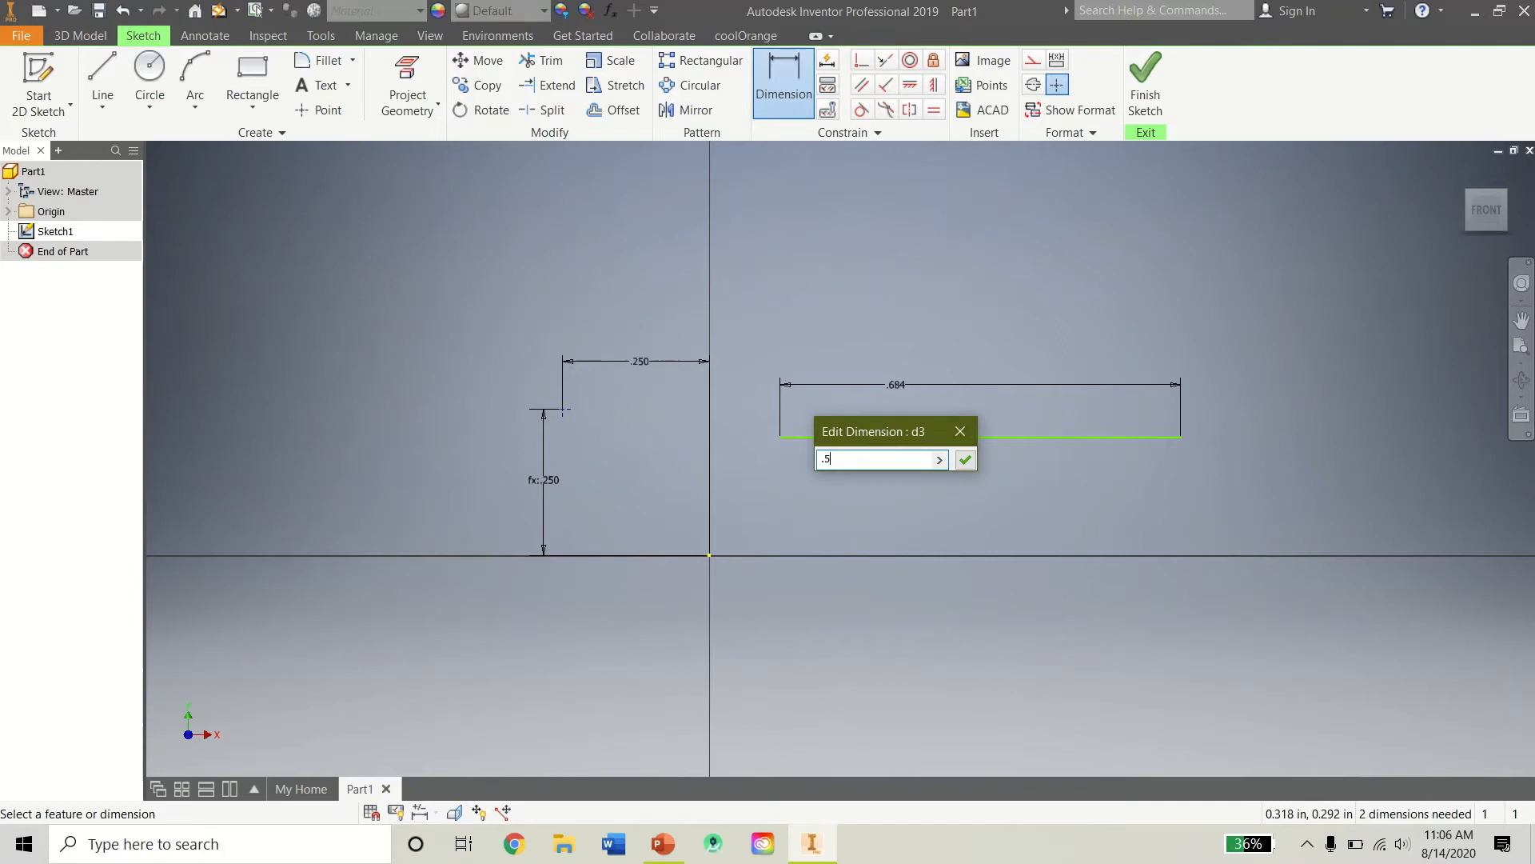
key(Return)
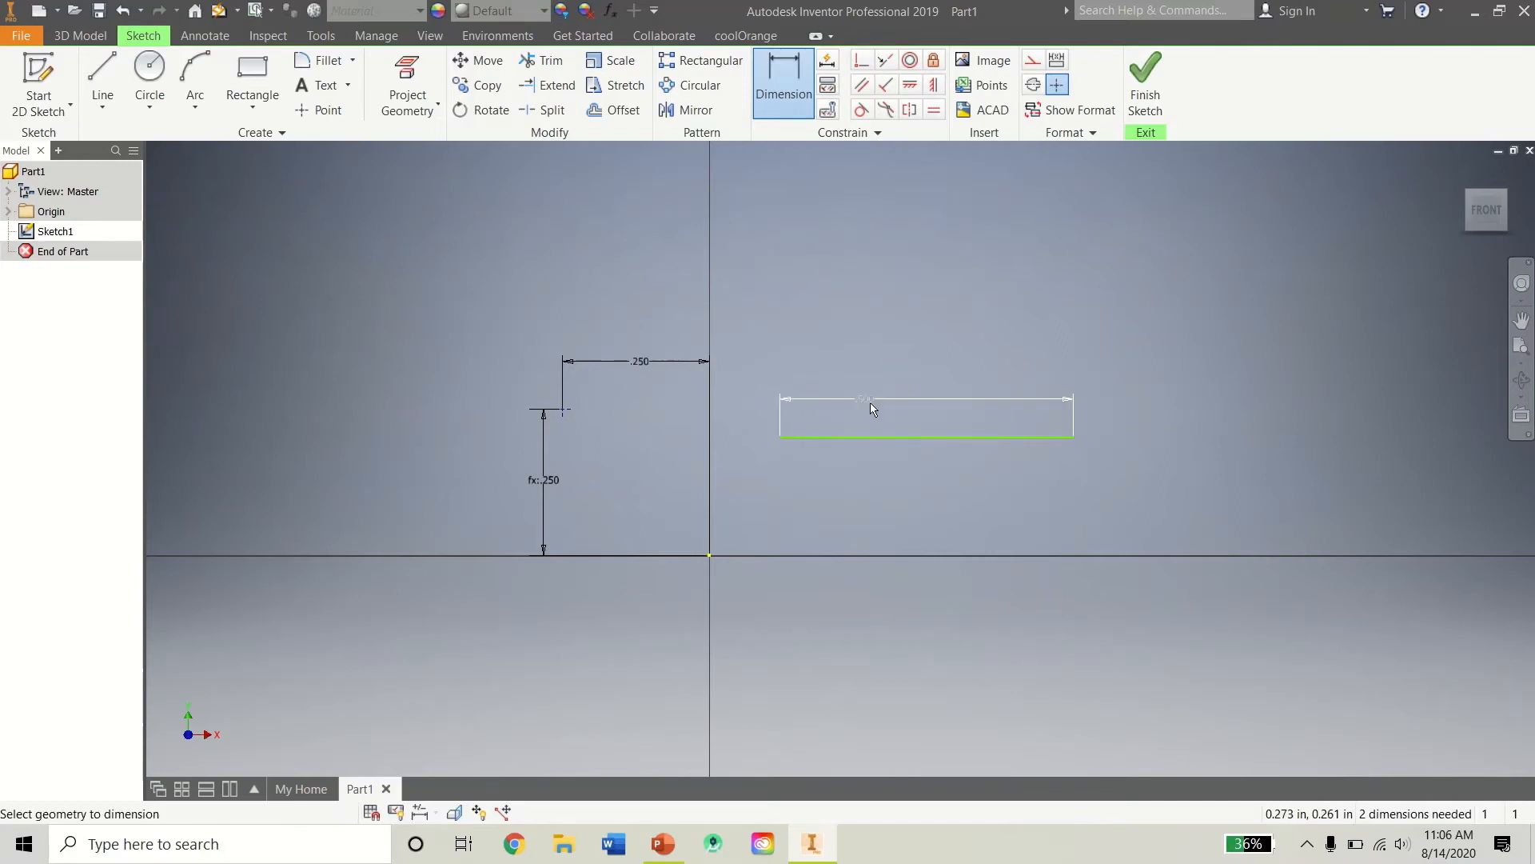
click(856, 438)
right_click(799, 473)
click(861, 471)
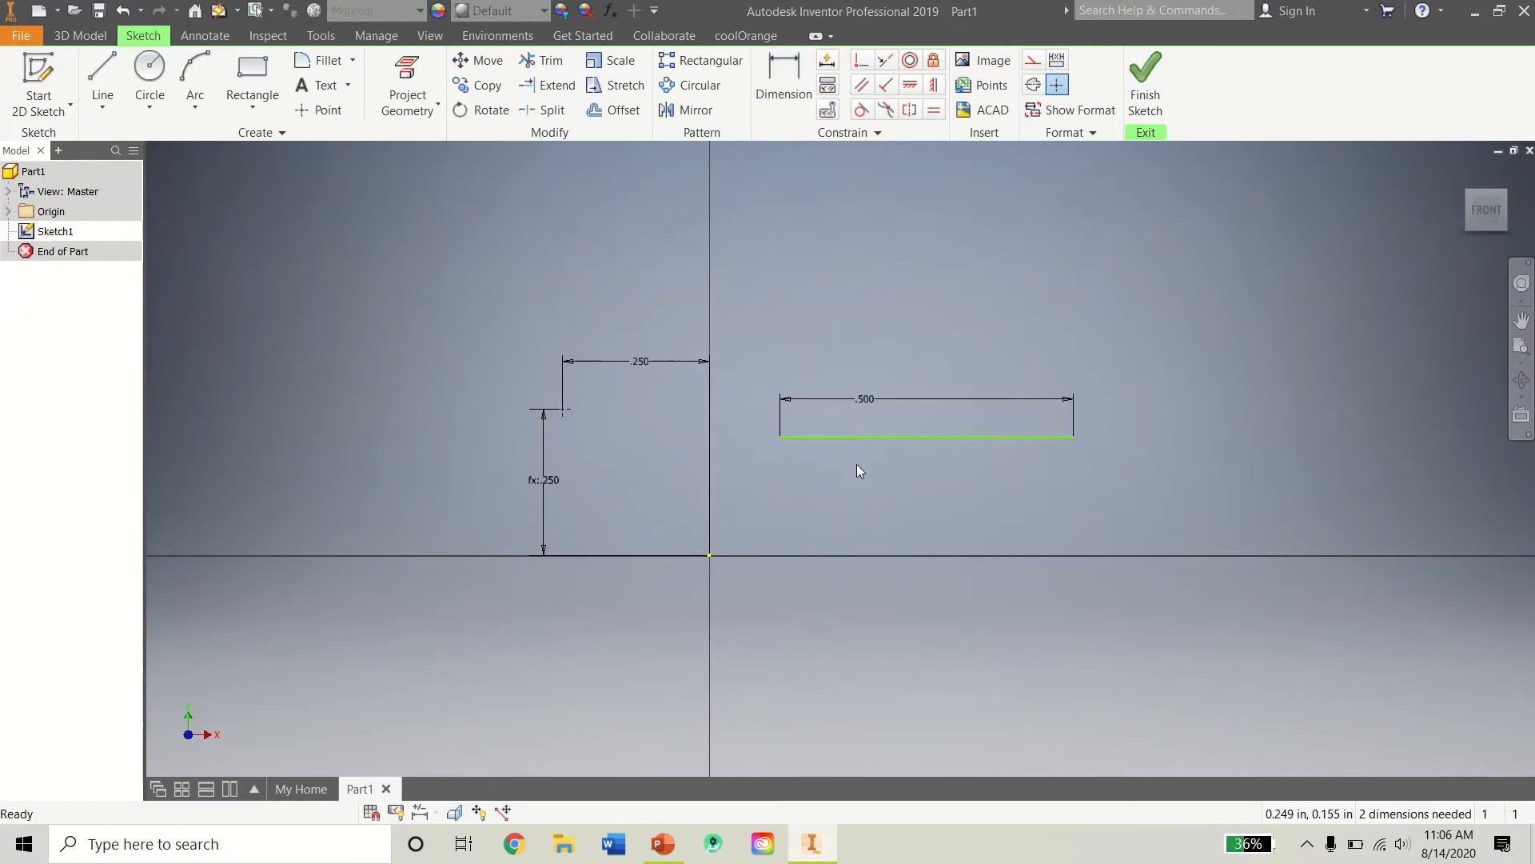
mouse_move(884, 438)
mouse_down()
mouse_move(864, 551)
mouse_move(908, 418)
mouse_move(887, 427)
mouse_up()
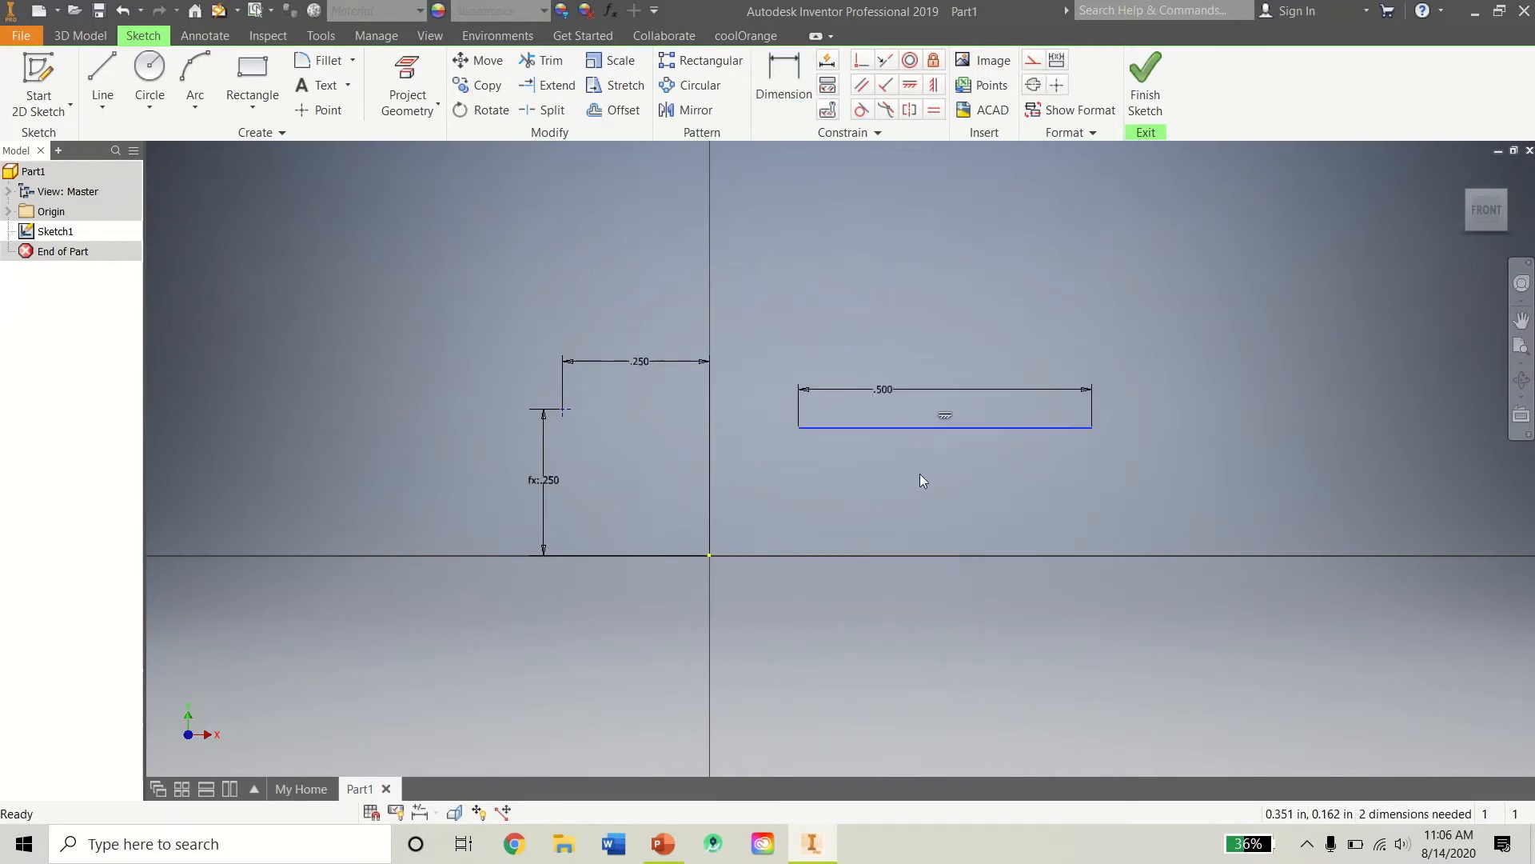
click(776, 102)
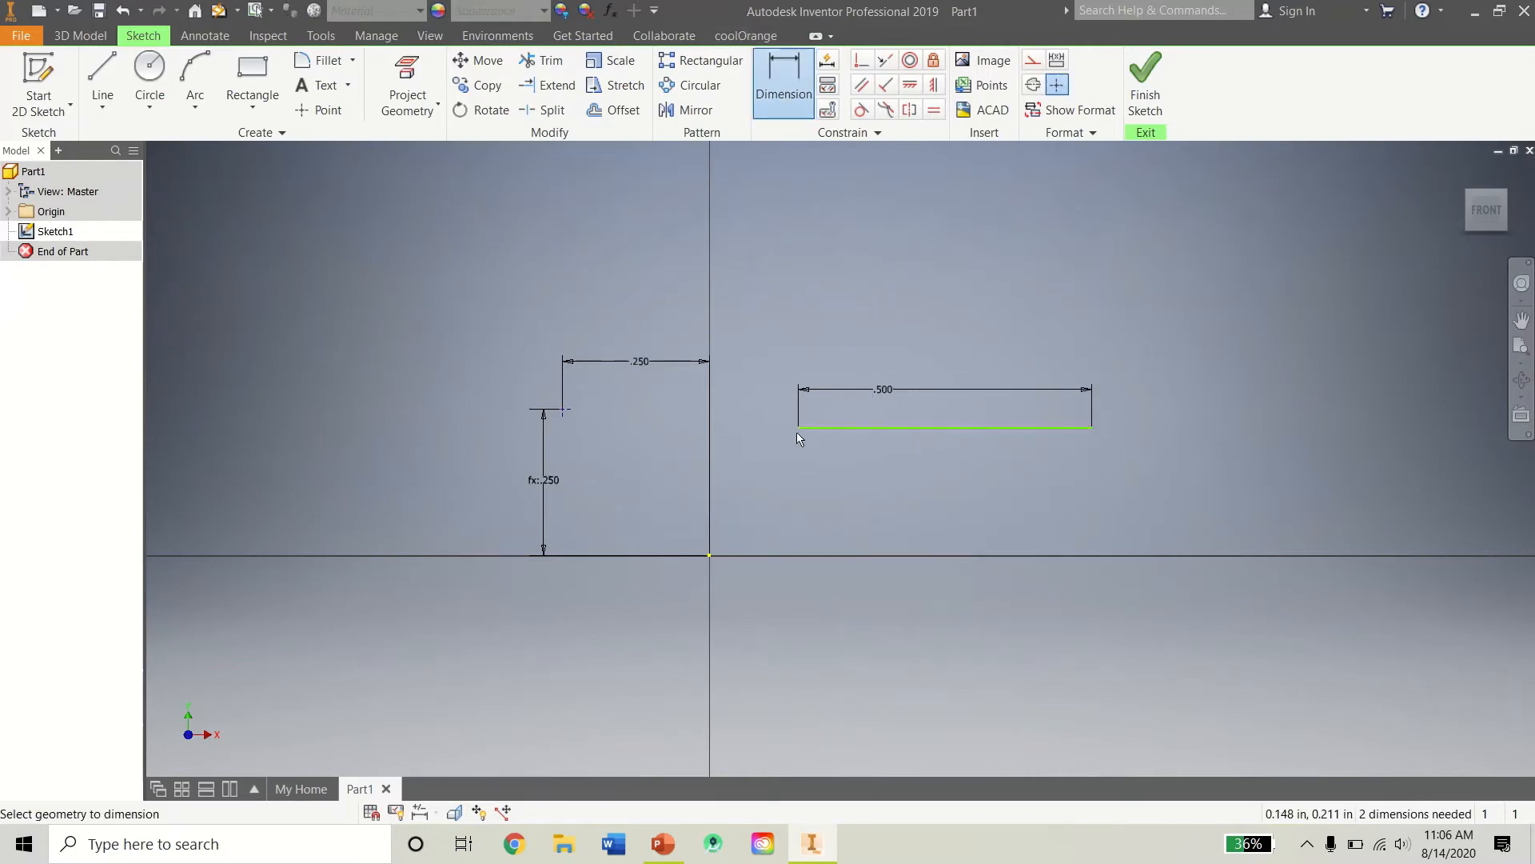
click(709, 556)
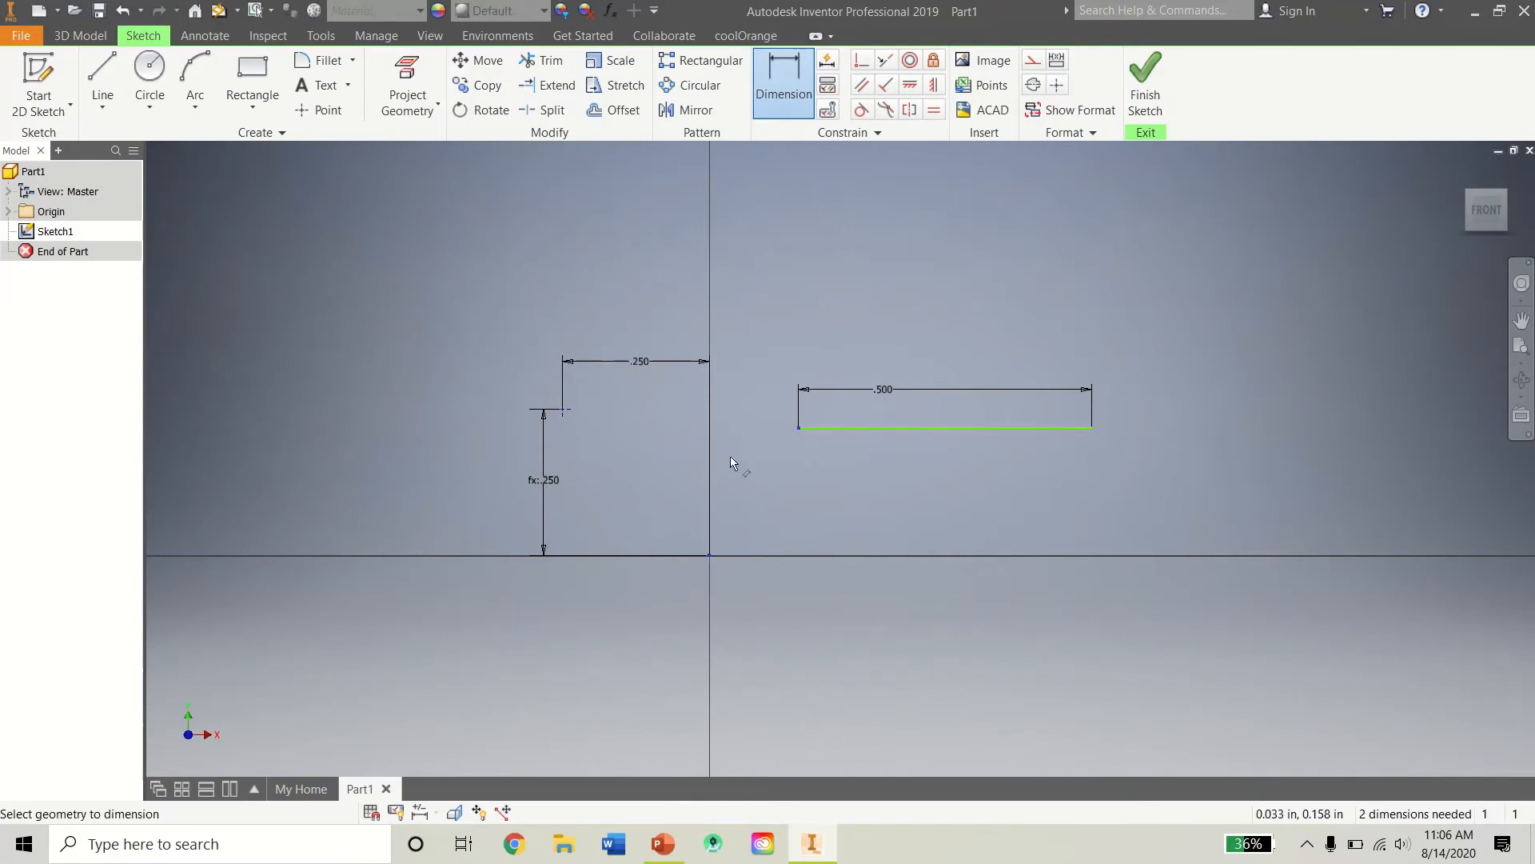
right_click(758, 295)
click(656, 295)
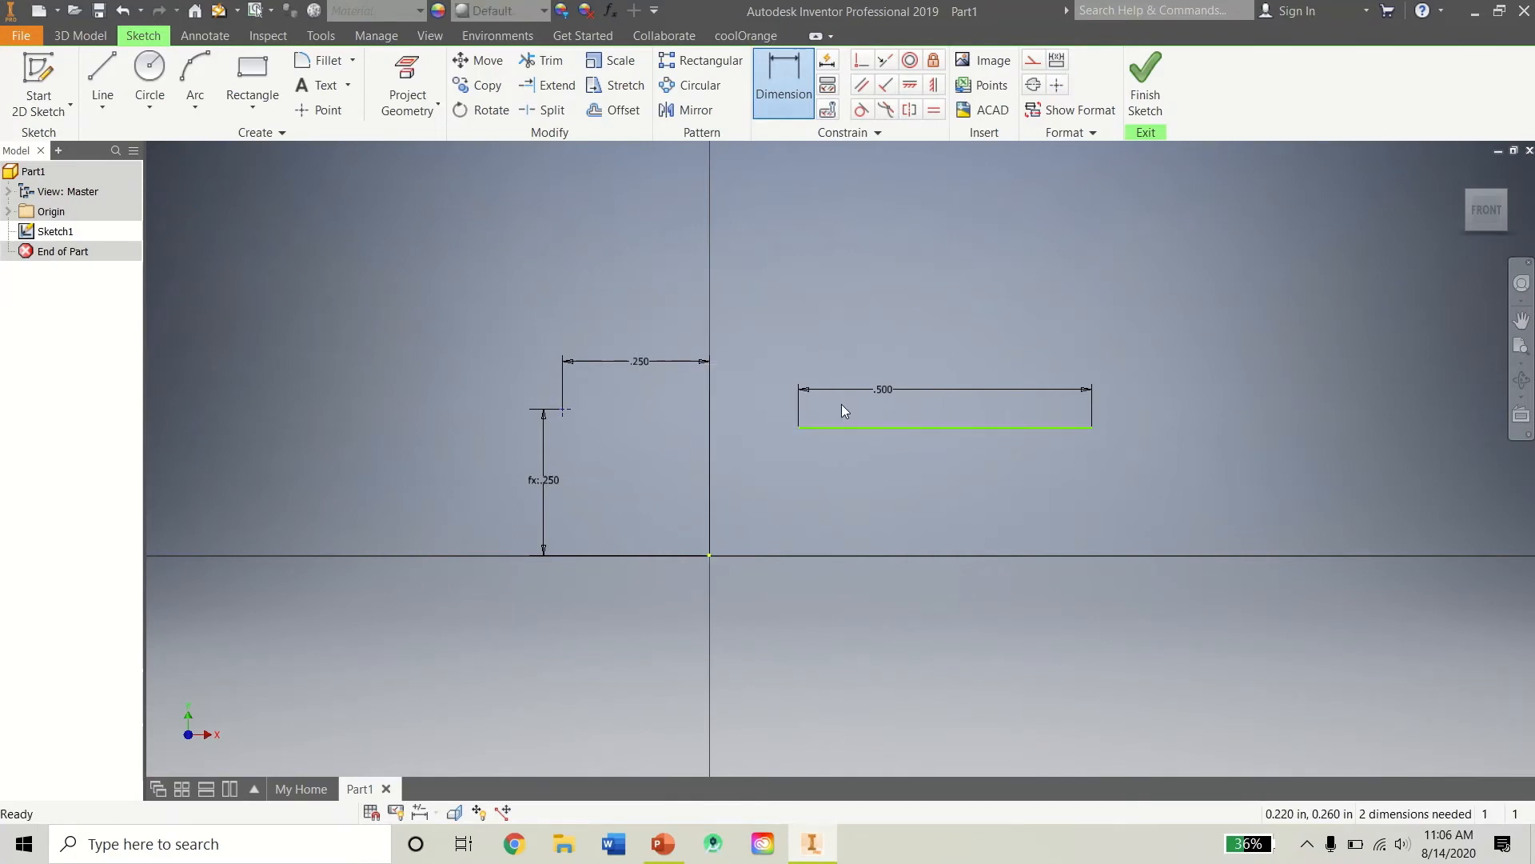
key(d)
click(798, 429)
click(563, 410)
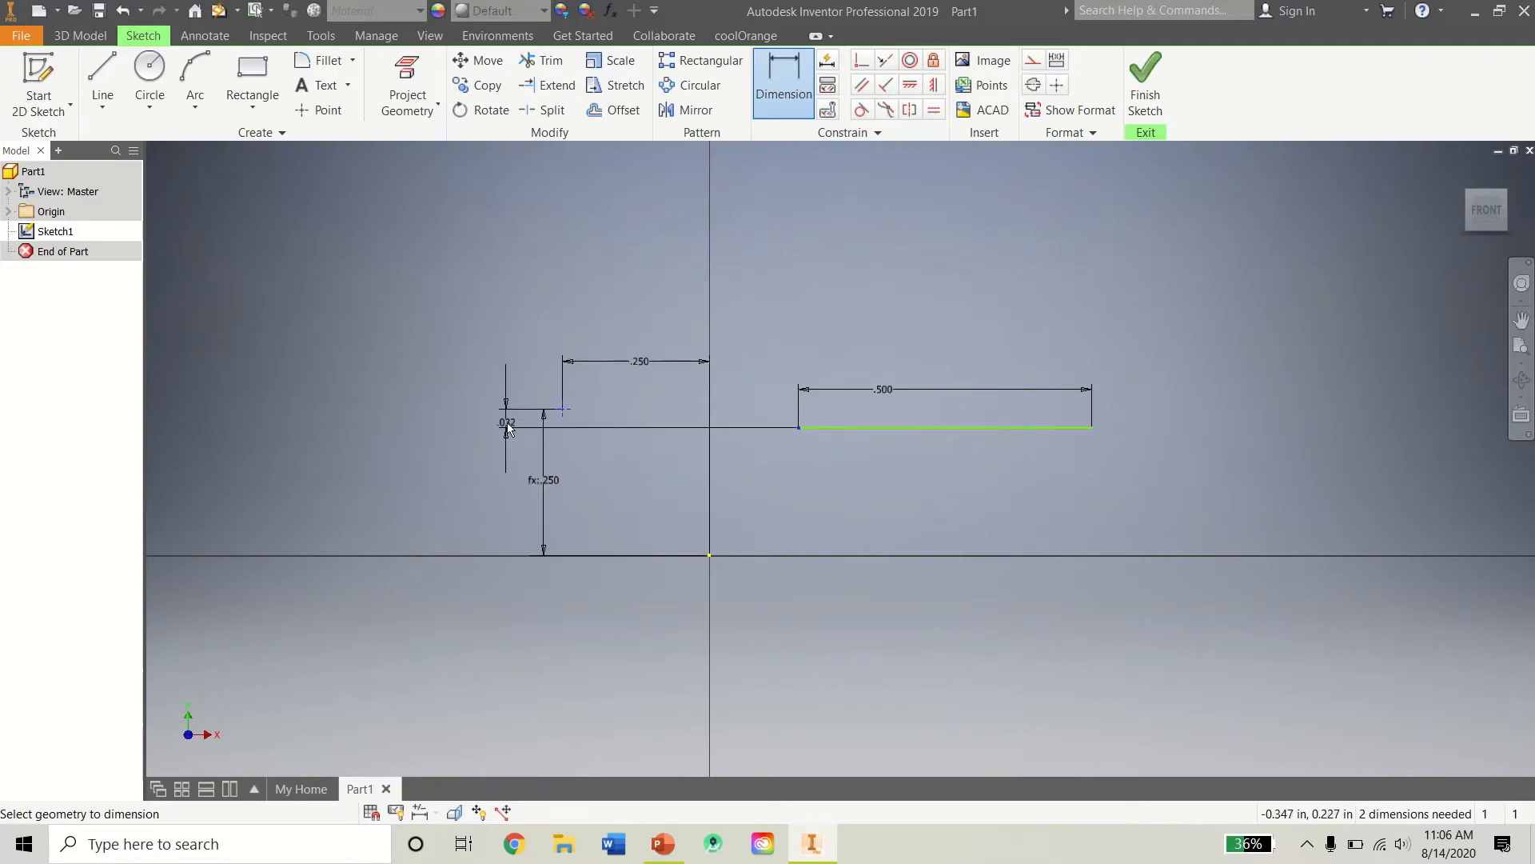
right_click(676, 411)
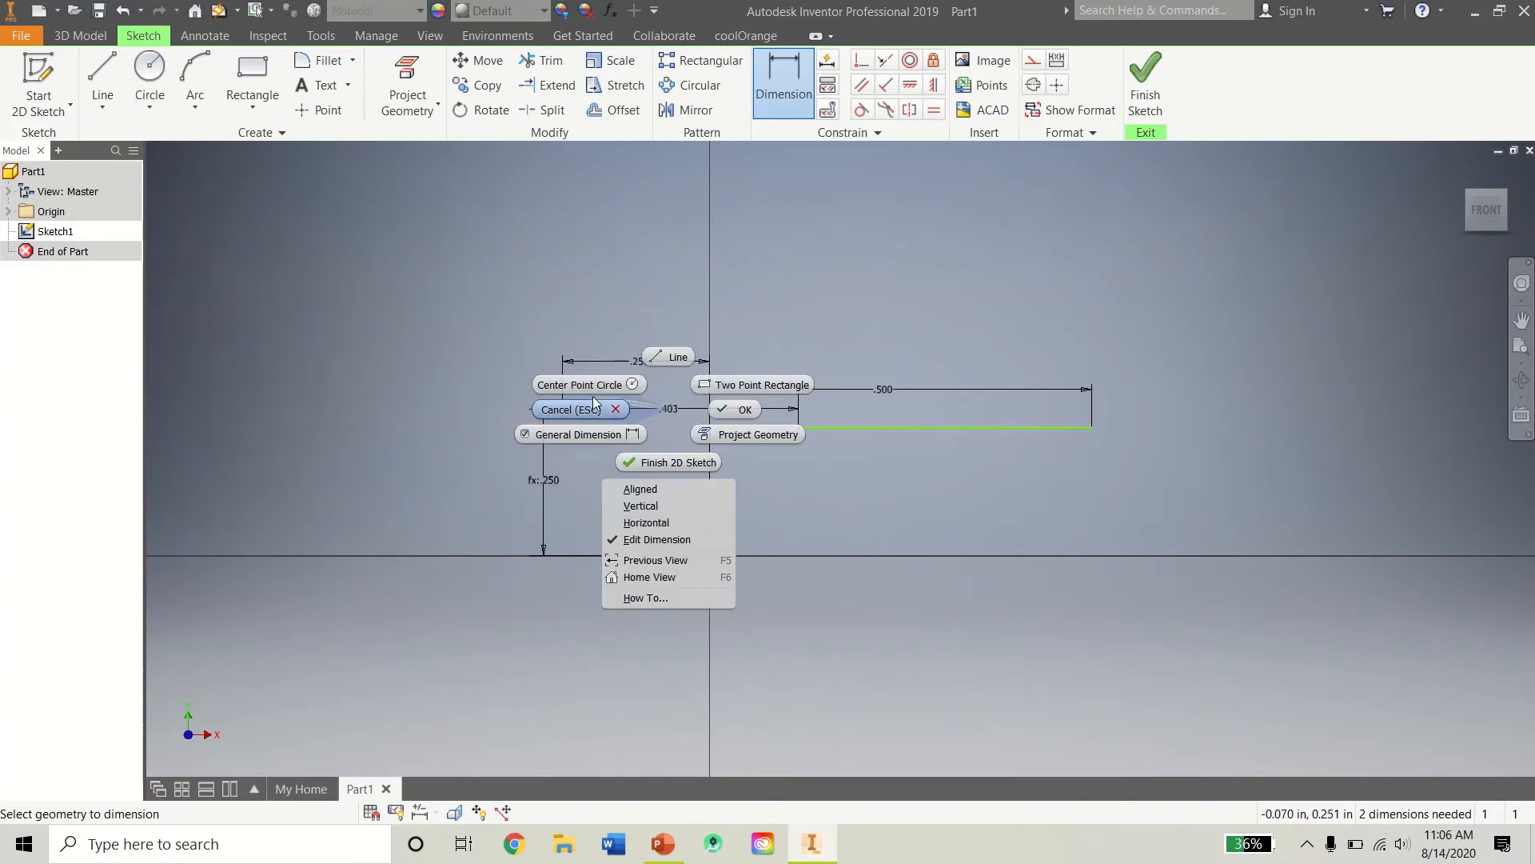
click(591, 408)
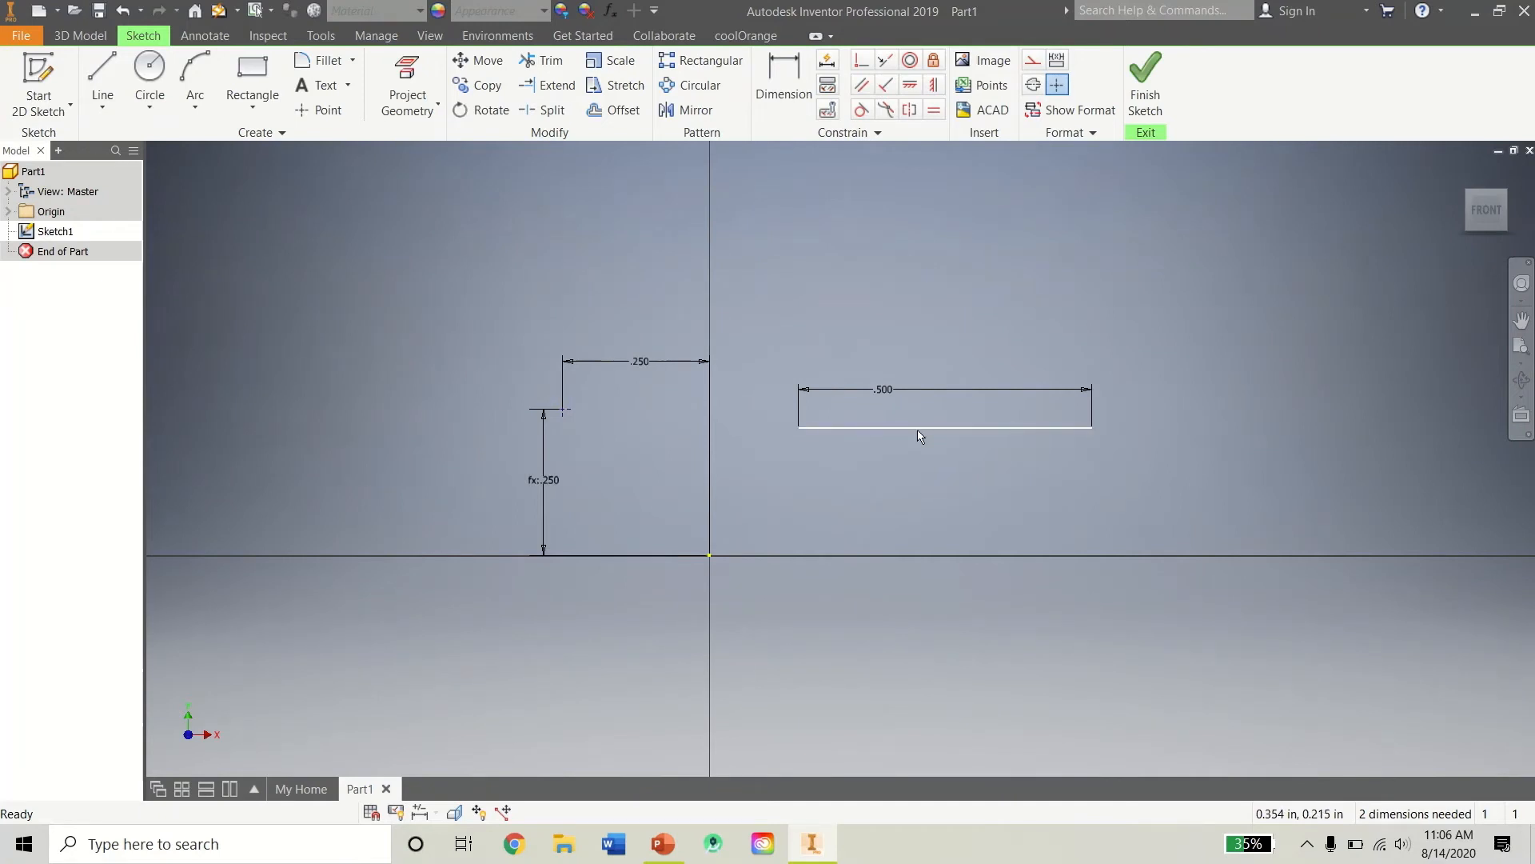
Move the horizontal line slightly up and to the left.
mouse_move(918, 430)
mouse_down()
mouse_move(839, 494)
mouse_move(926, 432)
mouse_move(916, 422)
mouse_up()
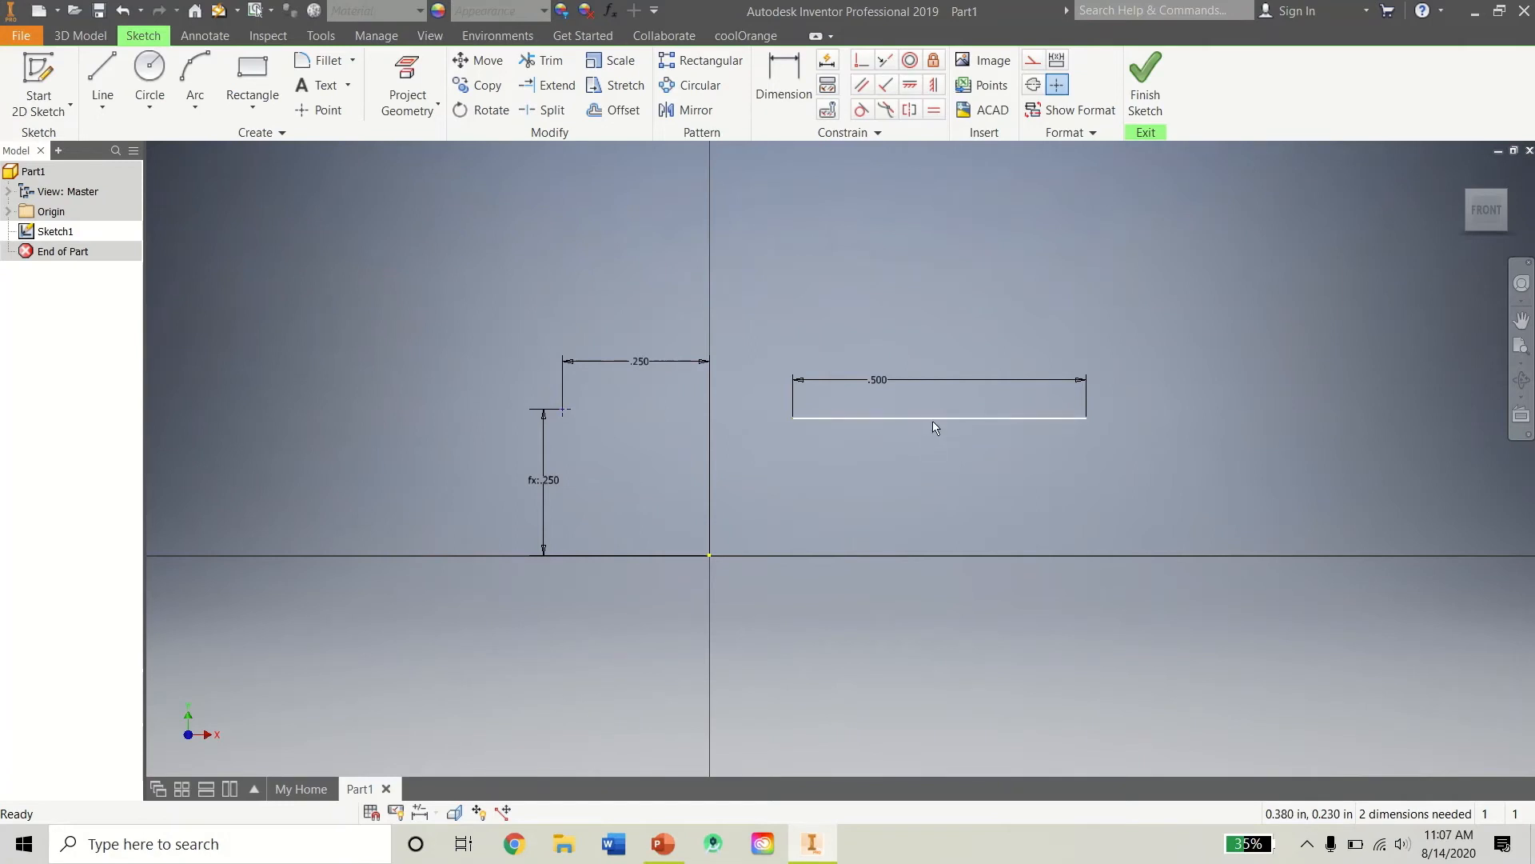
click(87, 75)
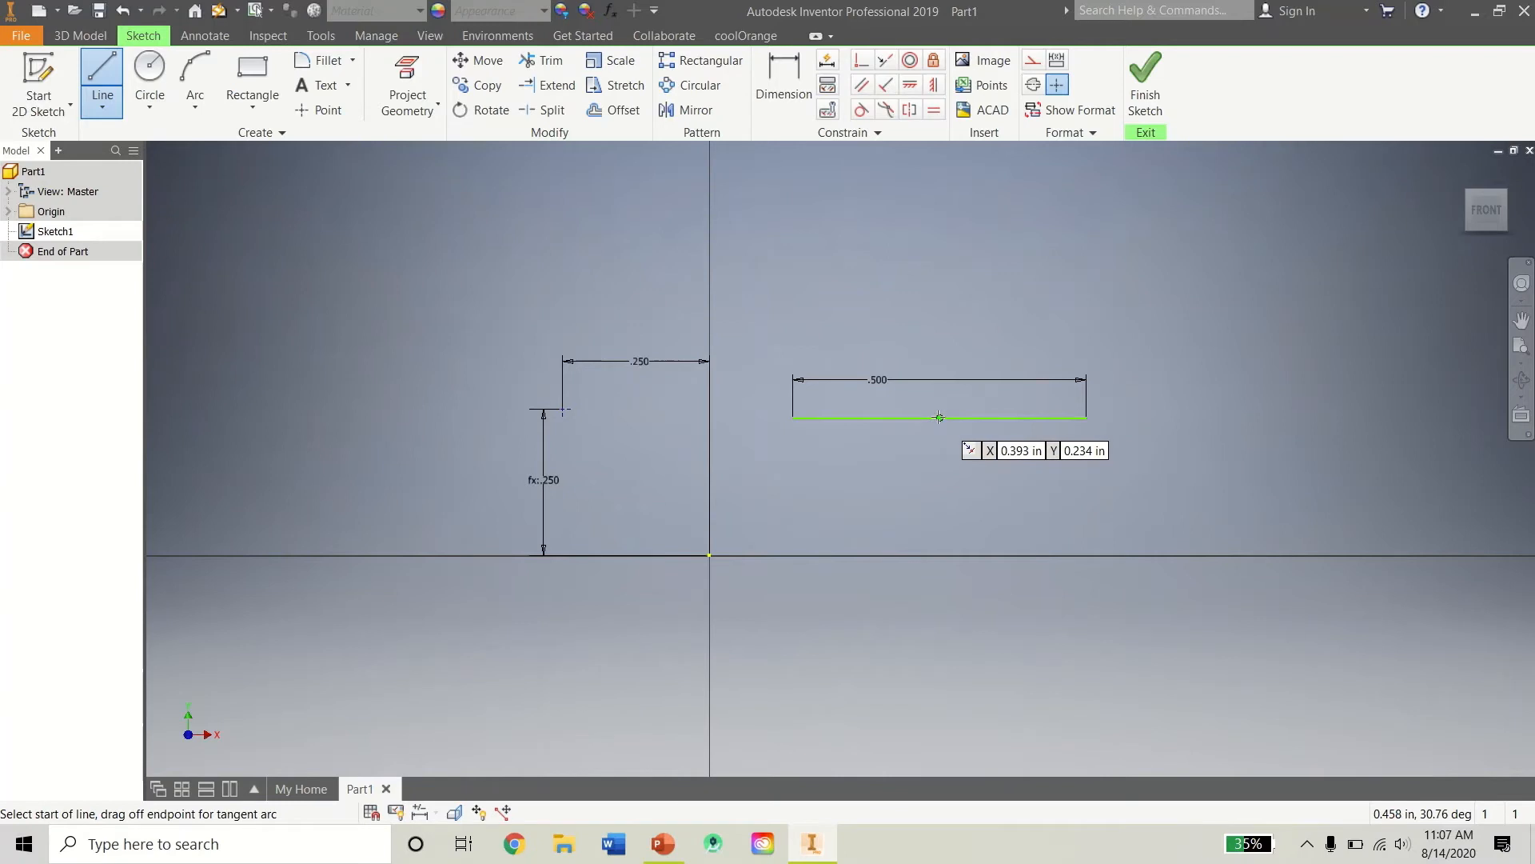
click(939, 416)
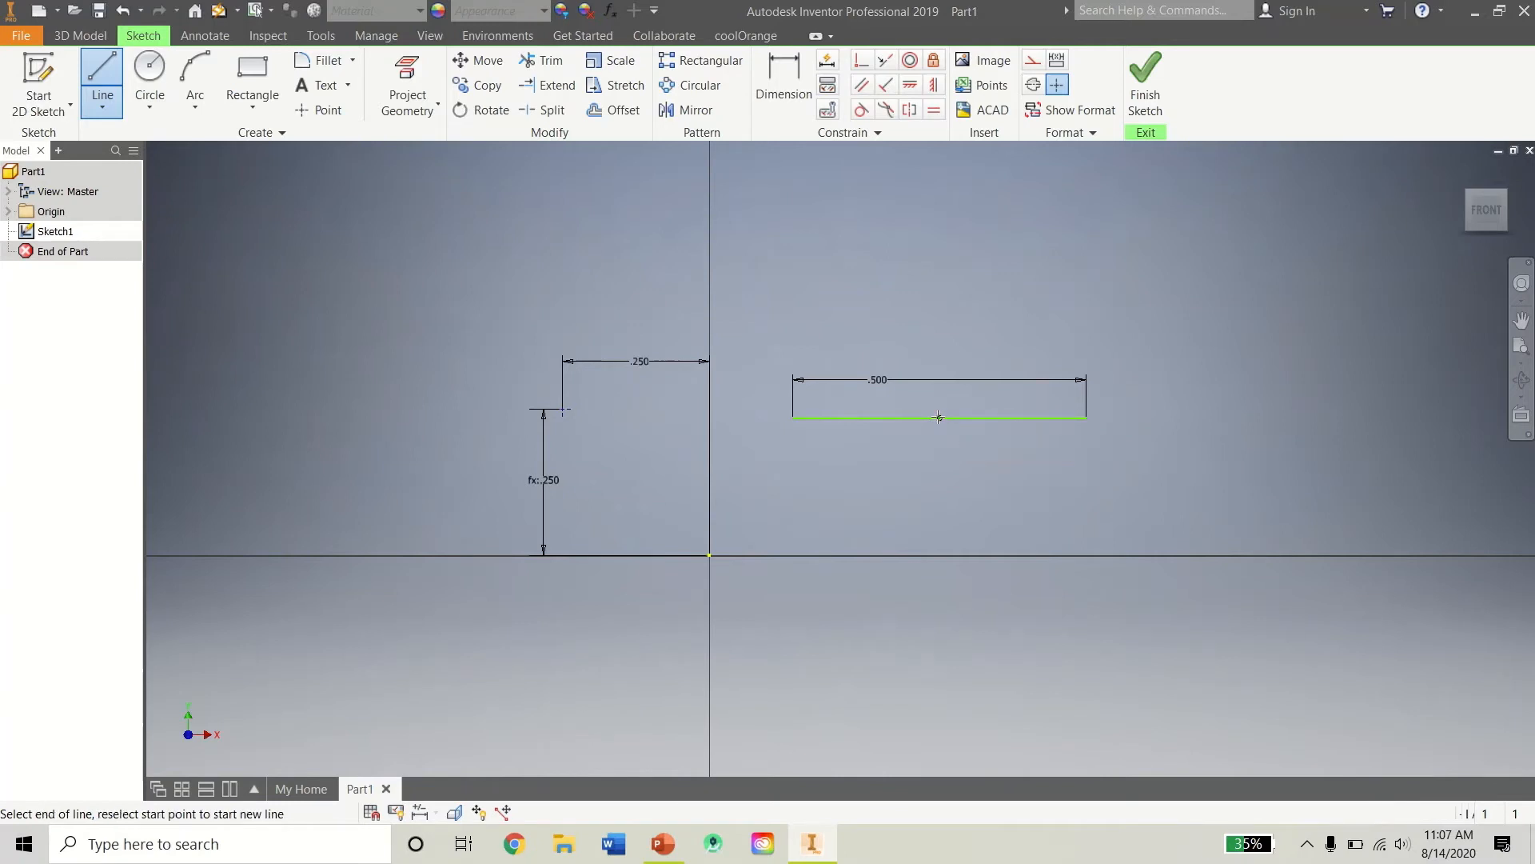
right_click(942, 545)
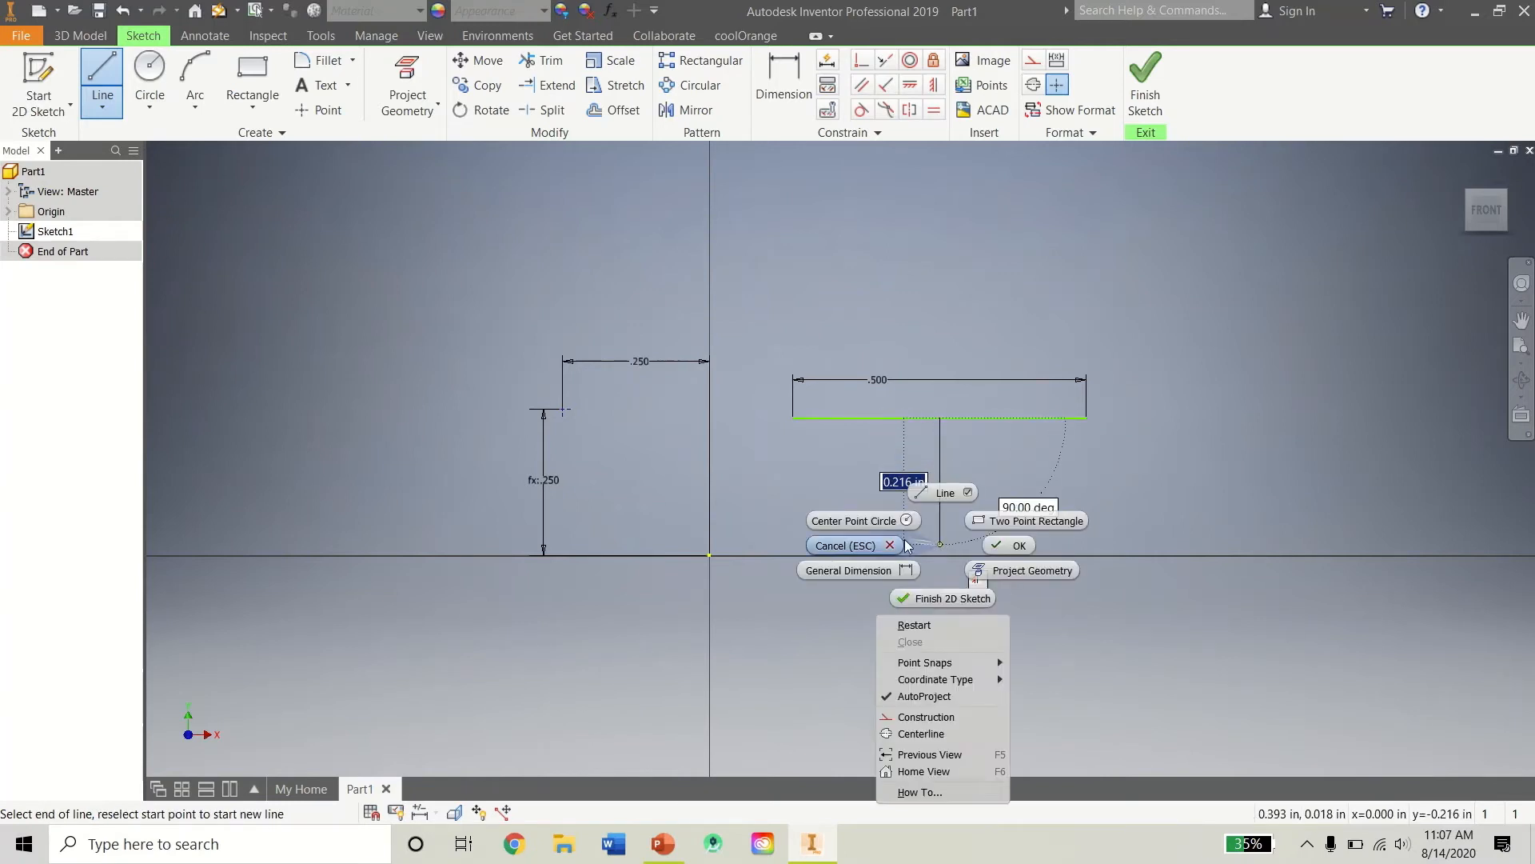
click(901, 539)
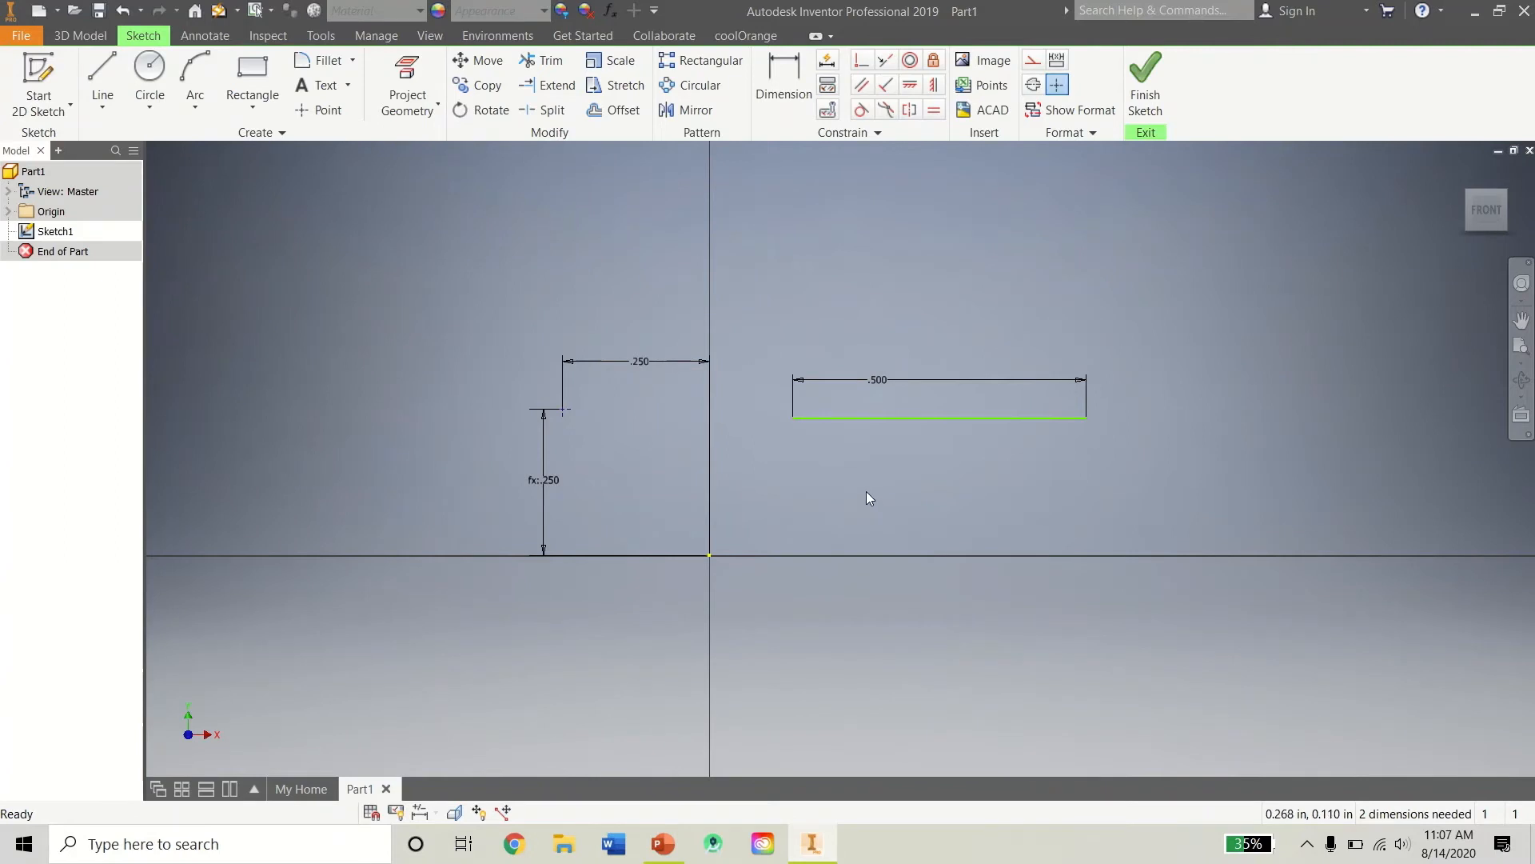
Sketch a center-point circle below the horizontal line, with its center below and to the right of the origin.
click(150, 71)
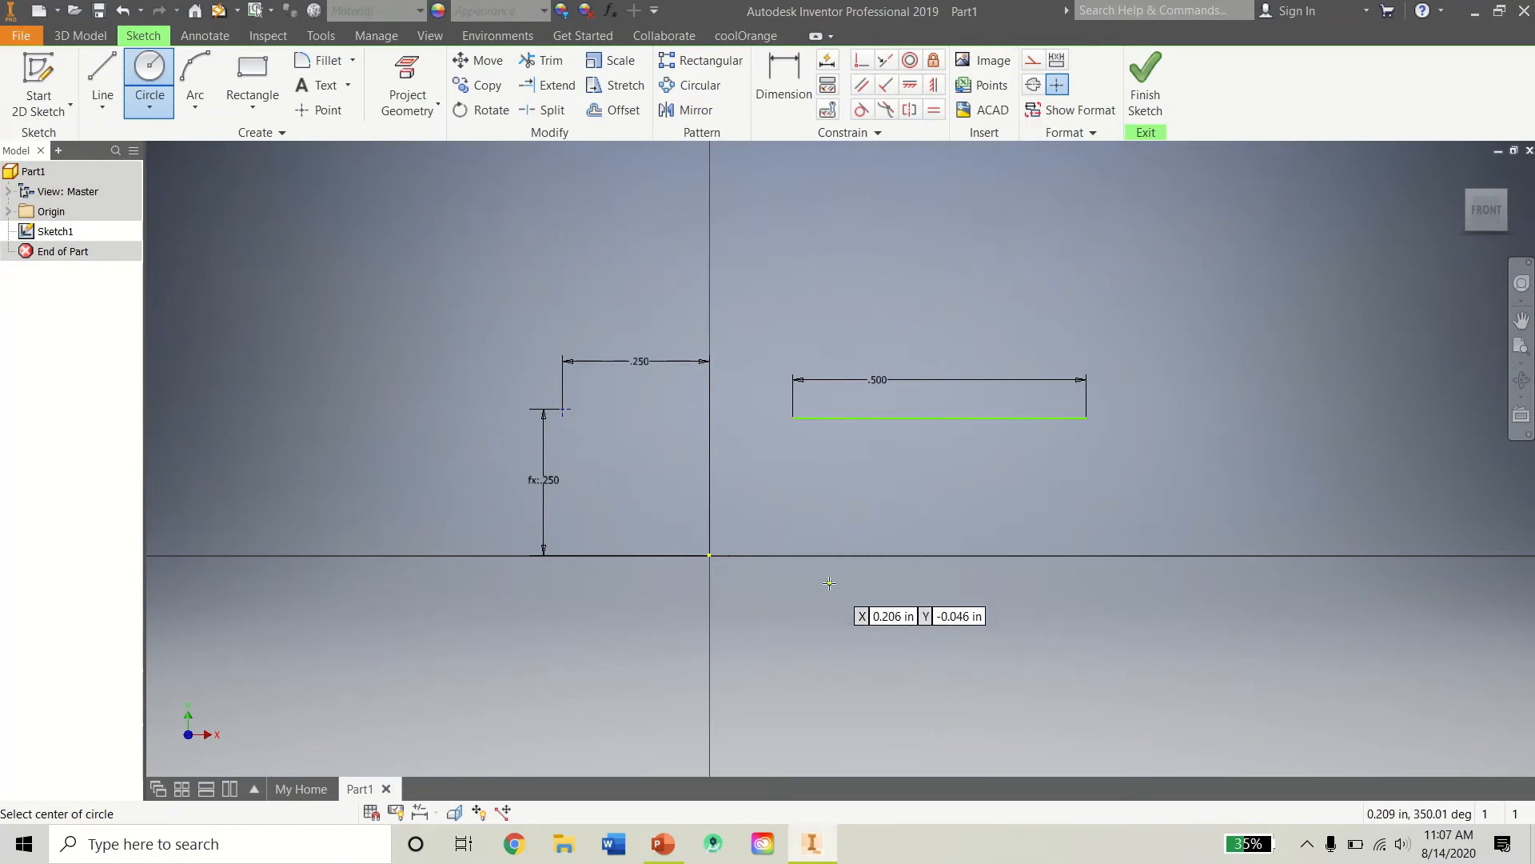
click(873, 612)
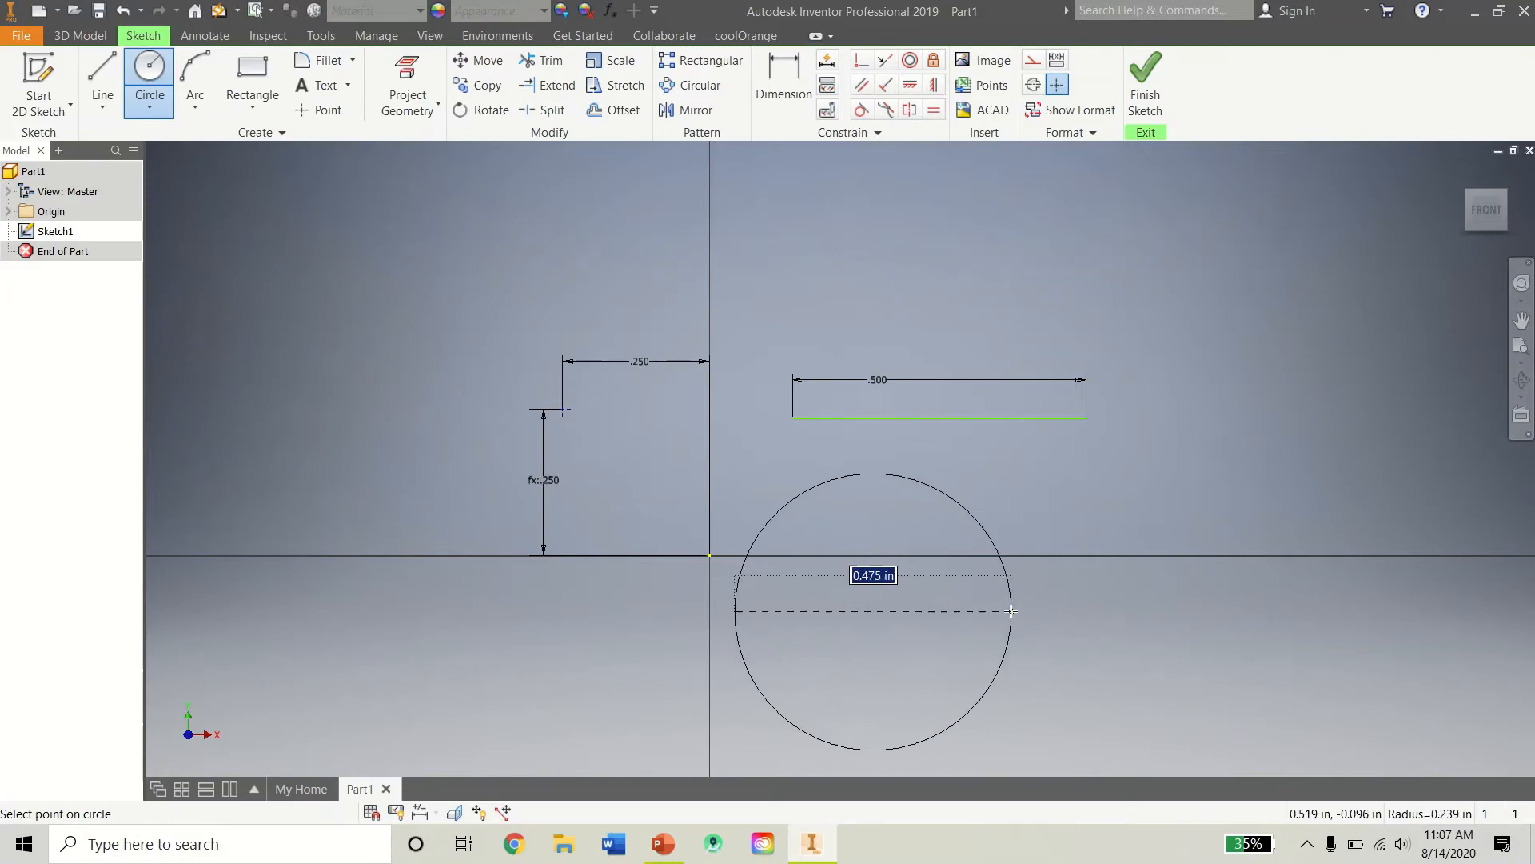
click(993, 612)
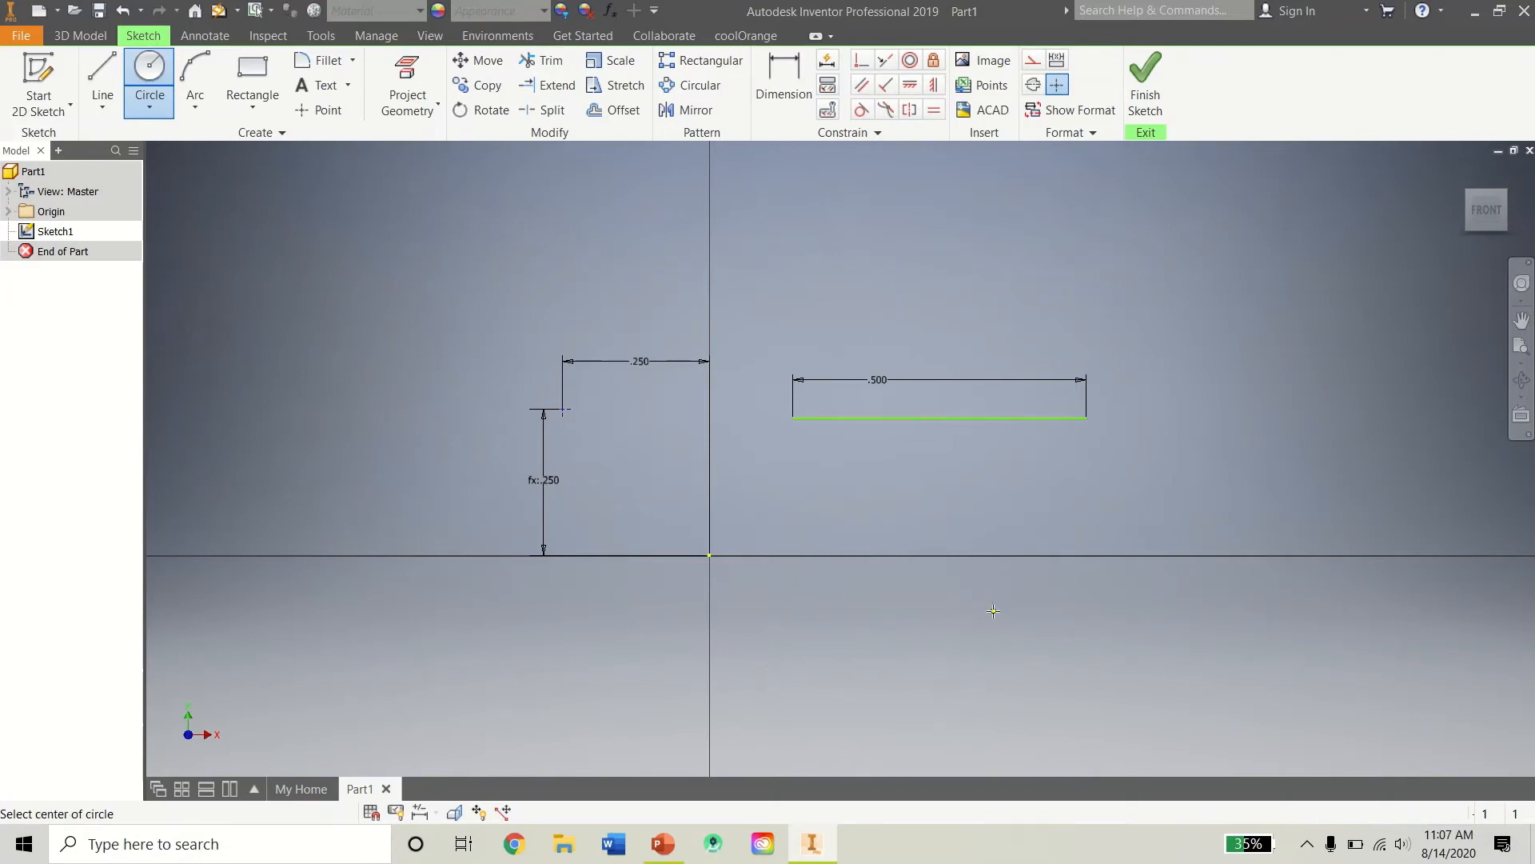
right_click(1036, 665)
click(1103, 667)
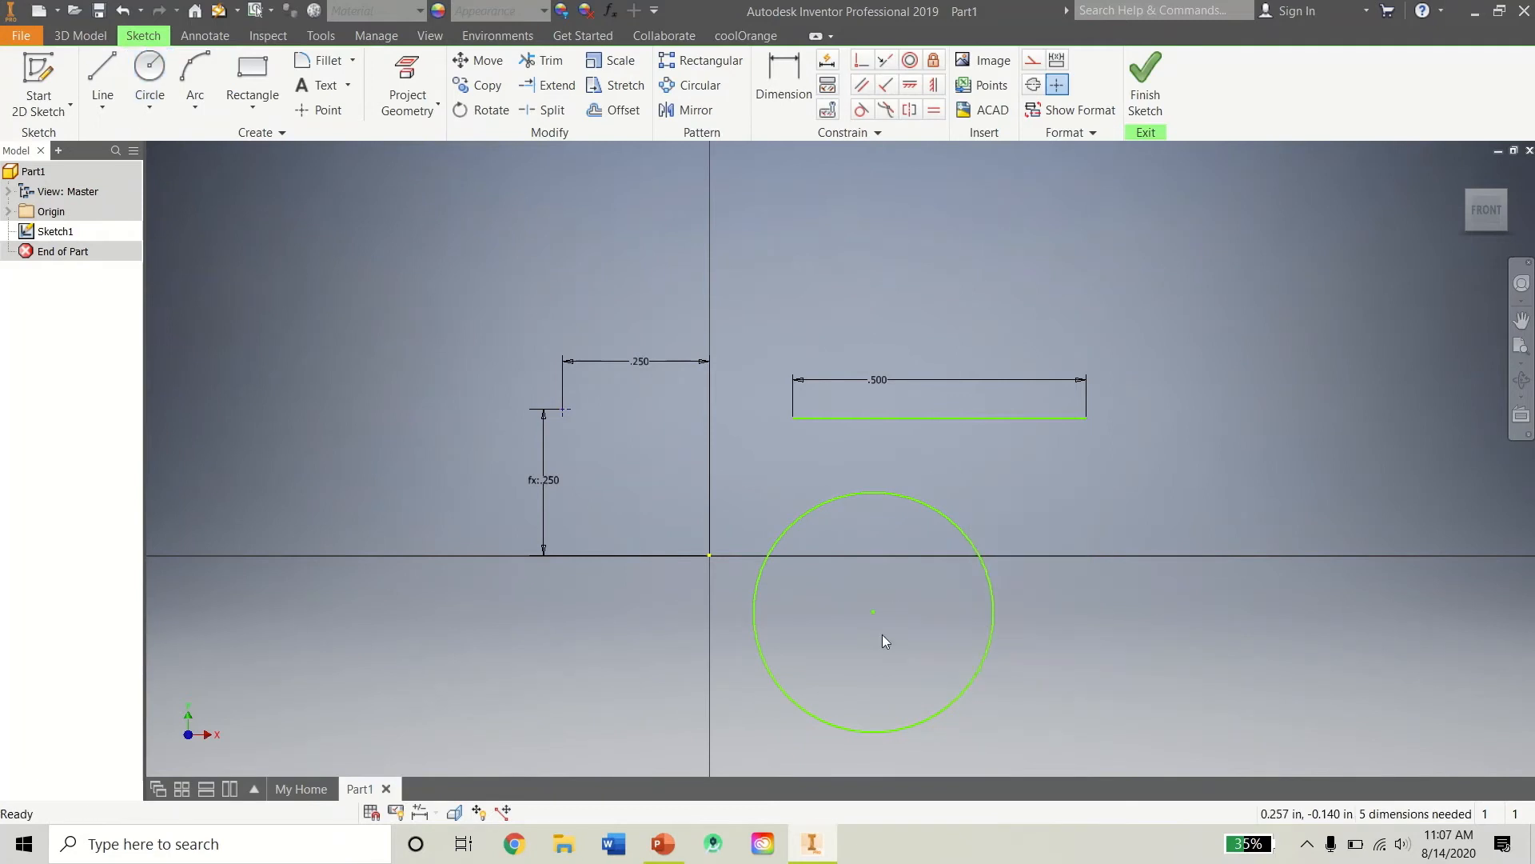
Set the circle's diameter to .5 in and end the Dimension command.
key(d)
click(903, 493)
click(1038, 496)
text(.5)
key(Return)
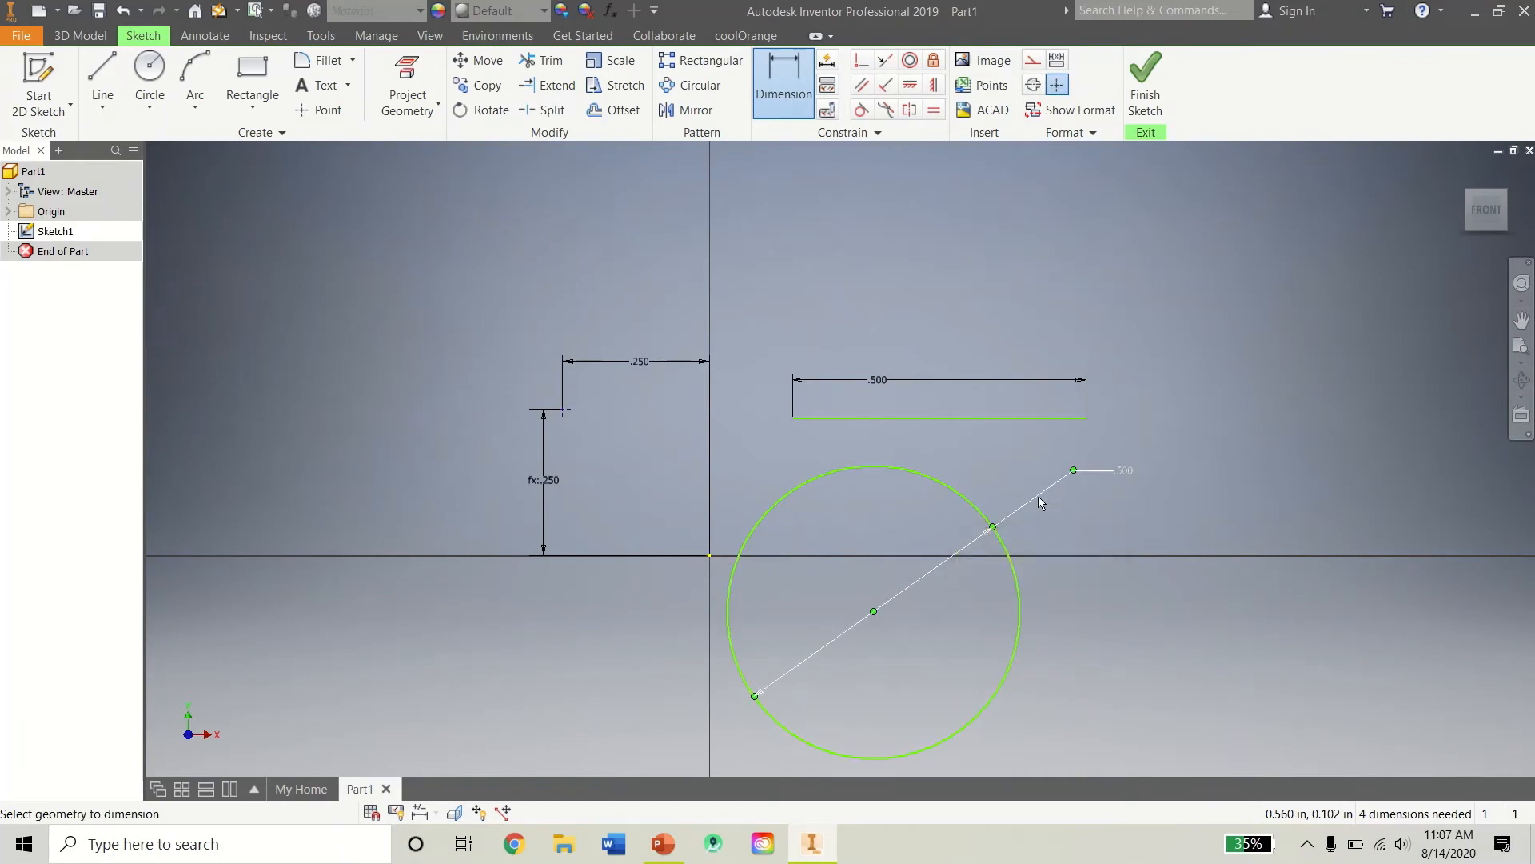
right_click(923, 613)
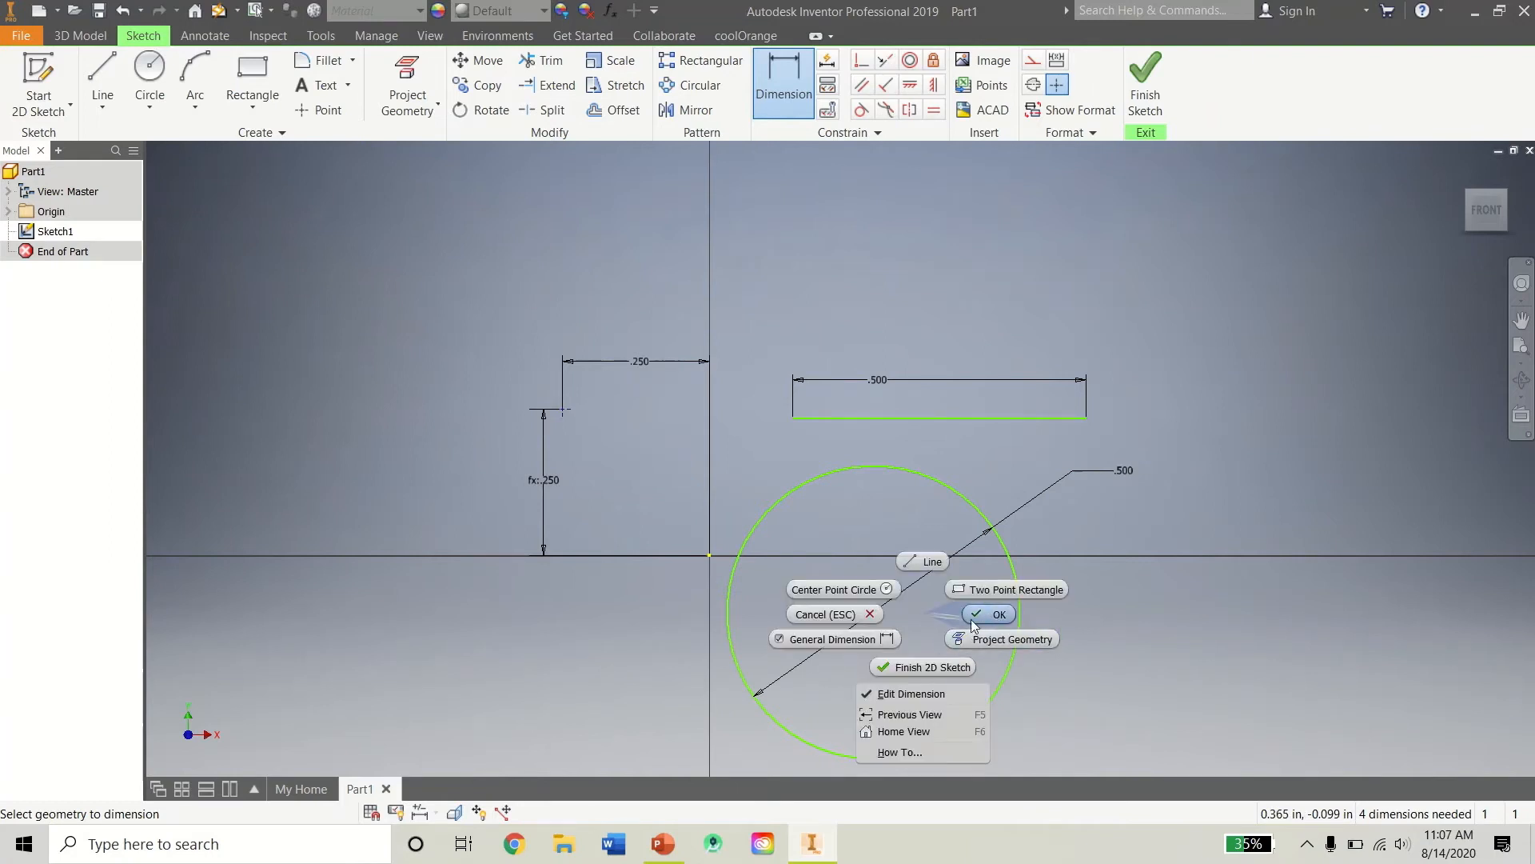
click(1014, 602)
Test whether the circle can still be resized by its edge, and move it to the right by its center point.
drag(1017, 600, 781, 564)
click(975, 582)
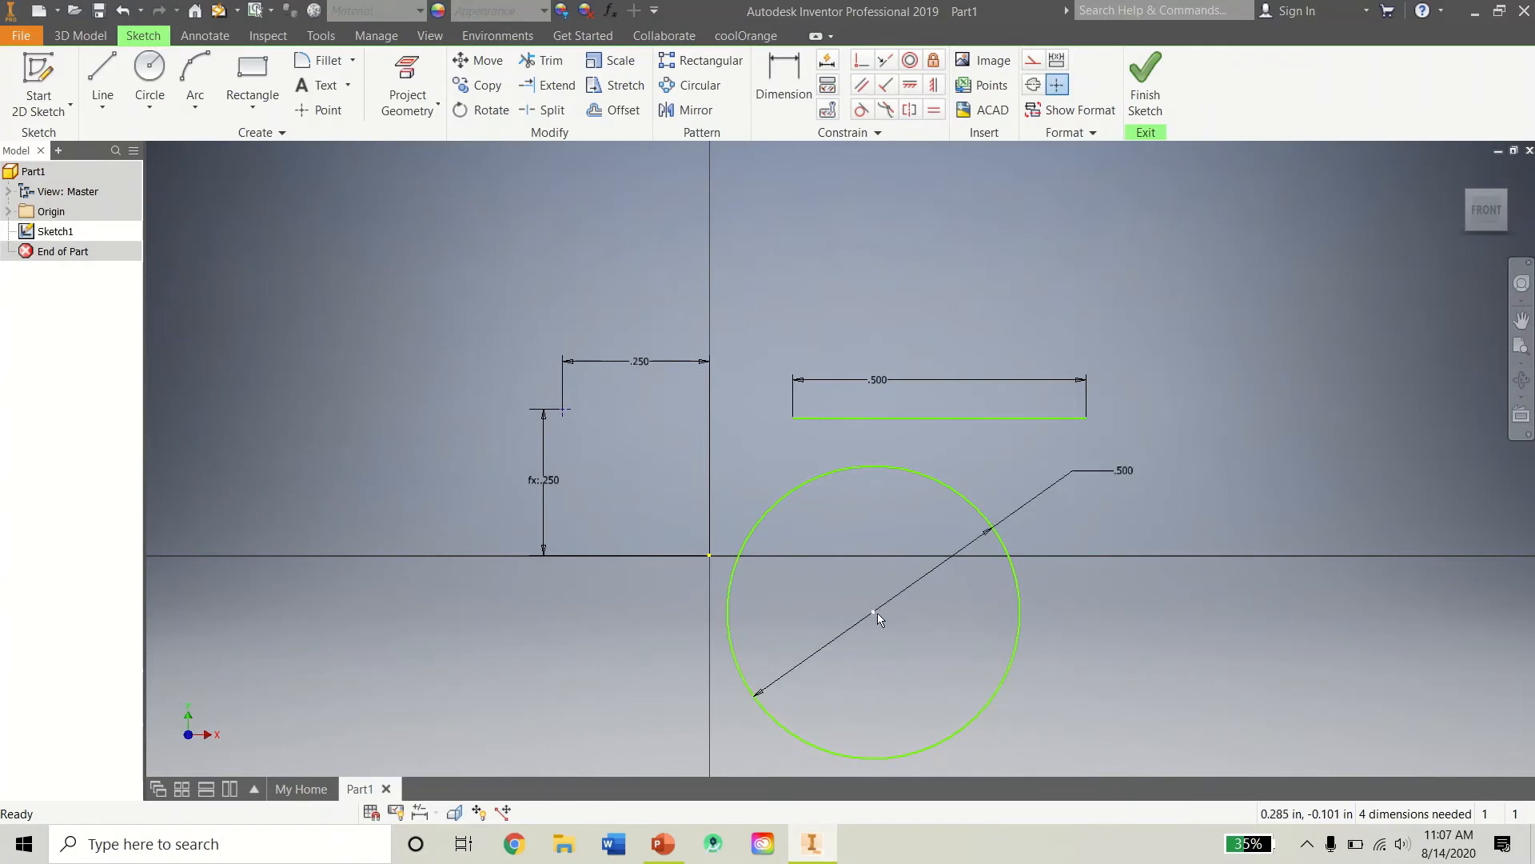
drag(876, 616, 1086, 620)
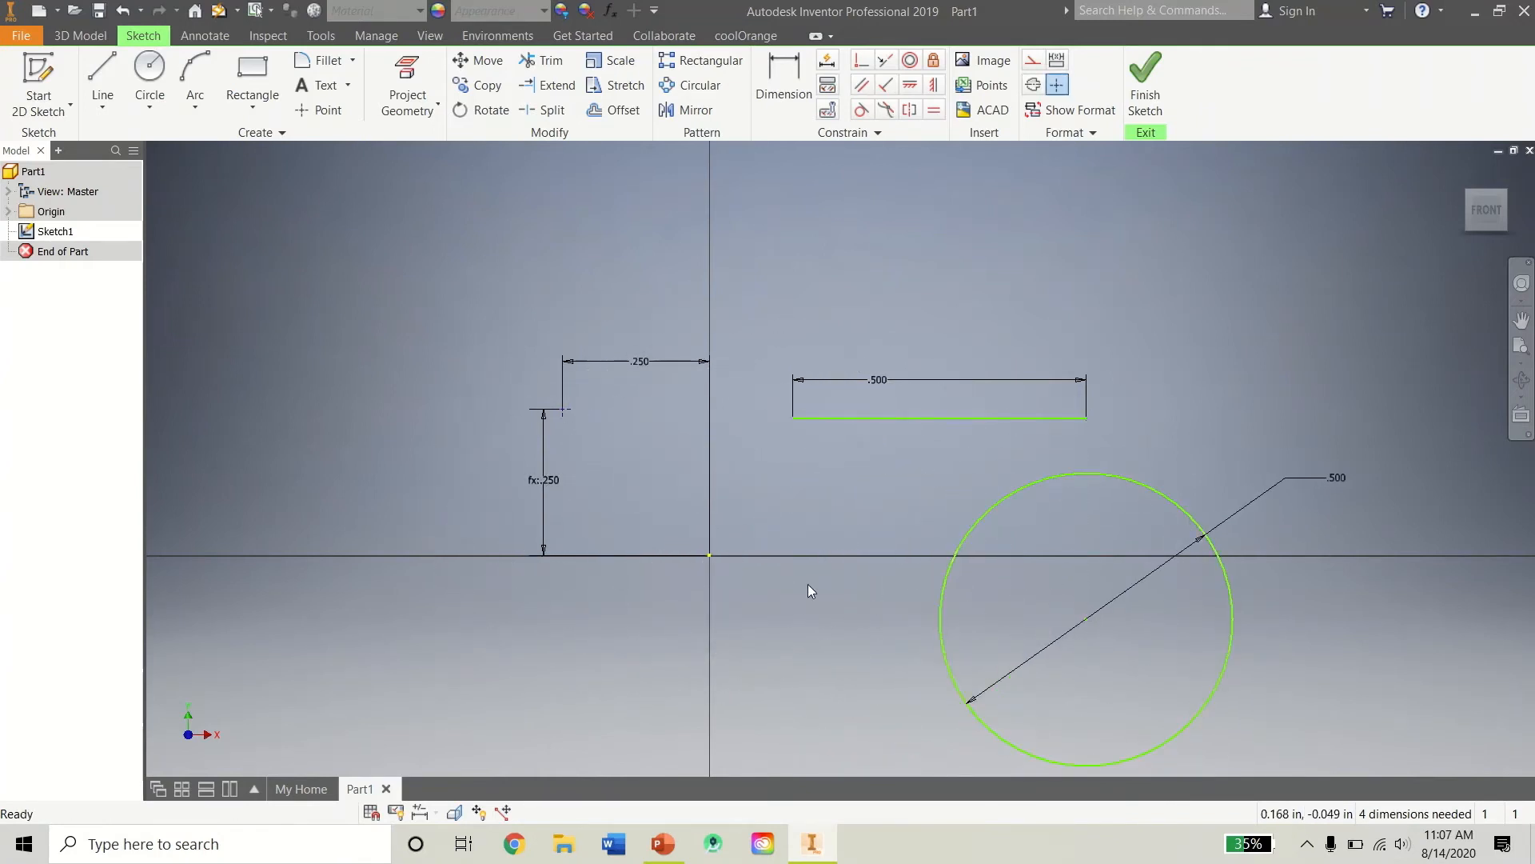
Set the vertical dimension between the origin and the circle's center to 0 and end the Dimension command.
click(783, 83)
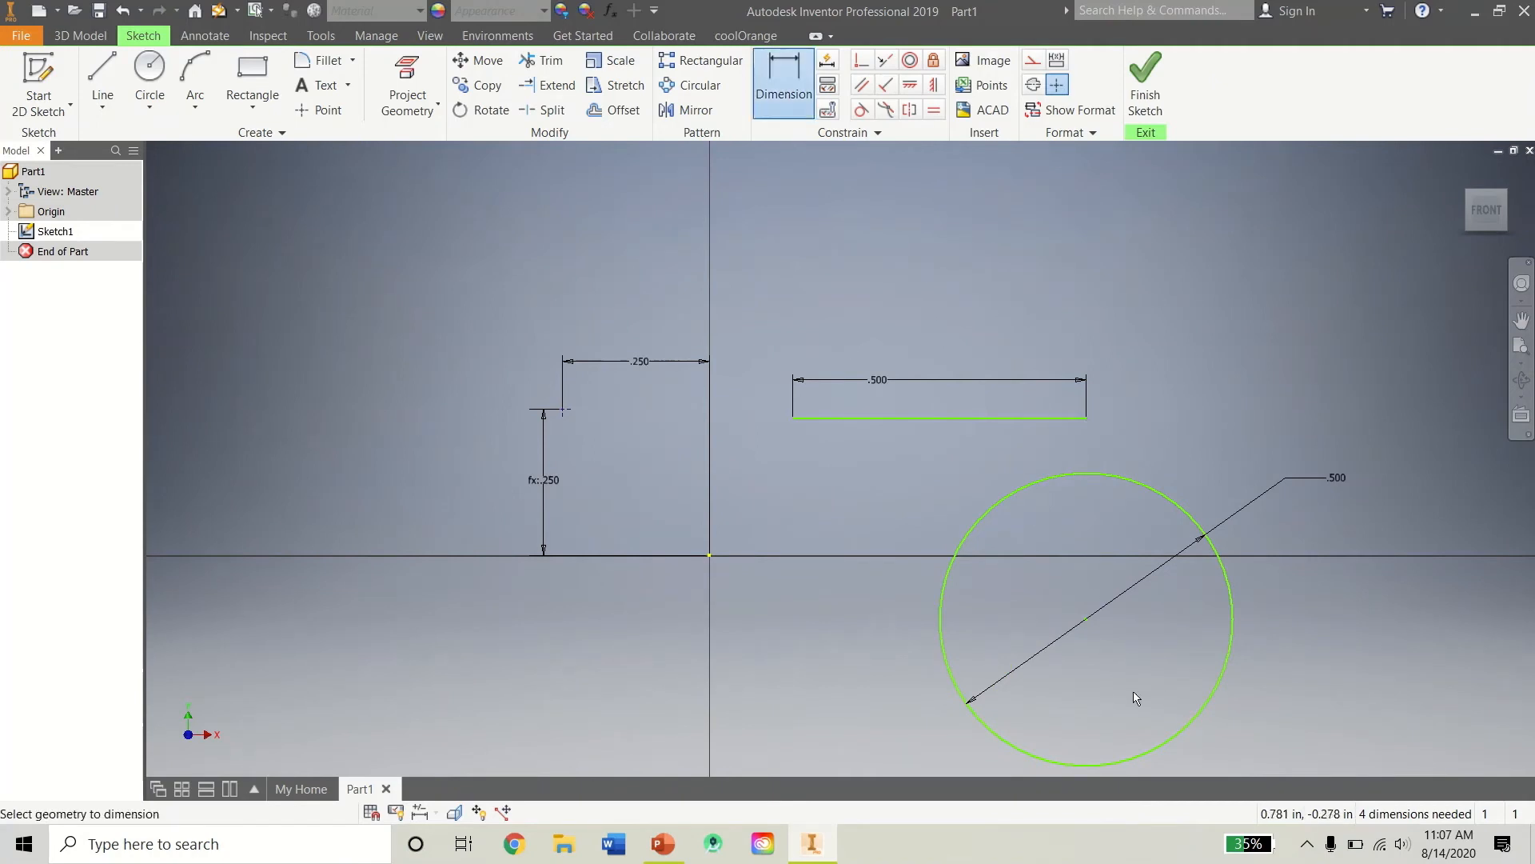
click(709, 556)
click(1086, 619)
click(1291, 580)
text(0)
key(Return)
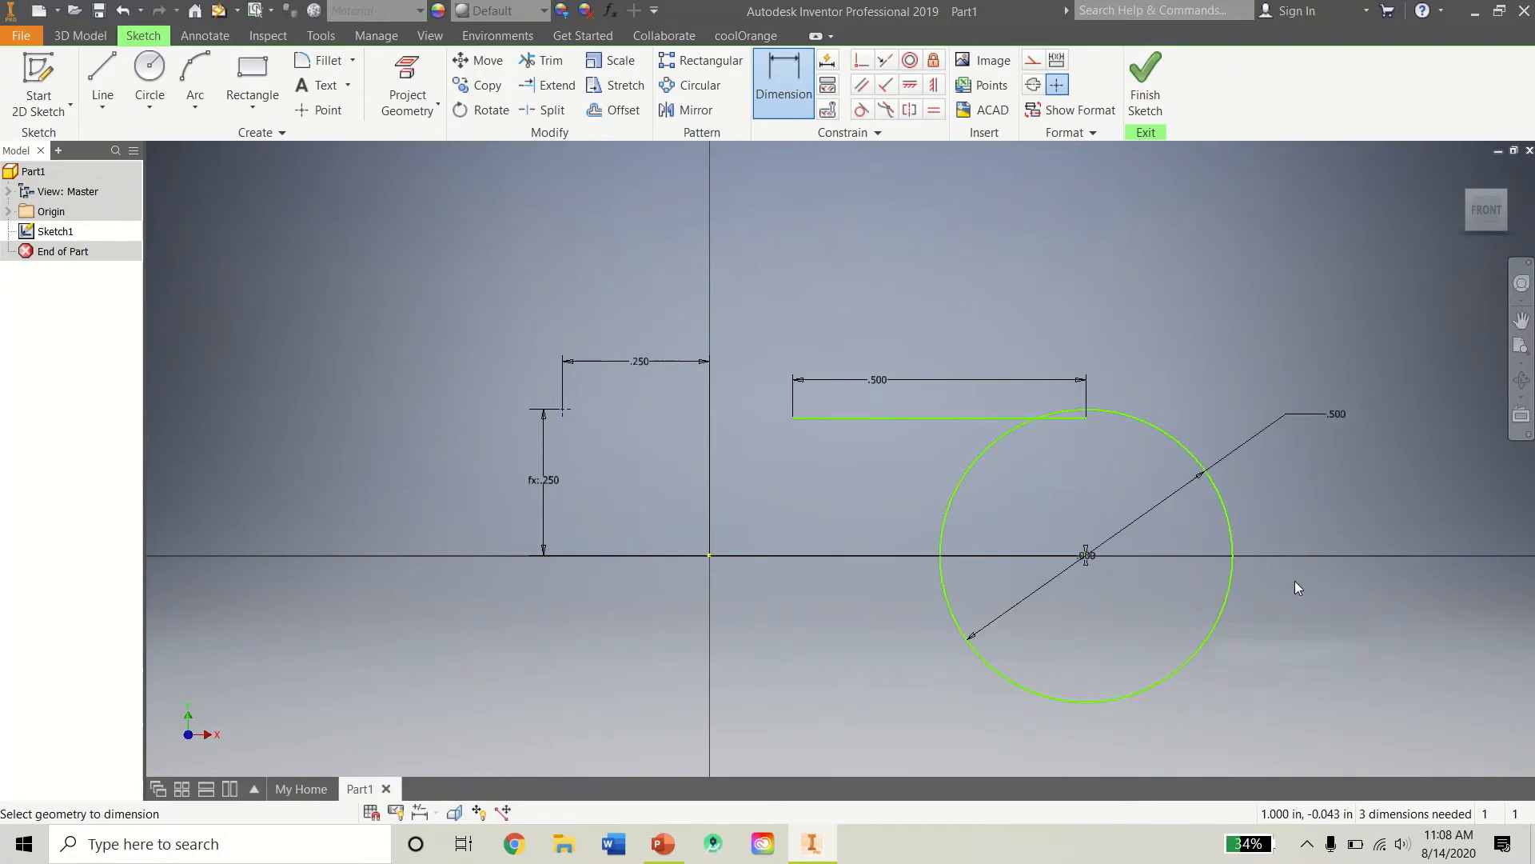
right_click(1125, 601)
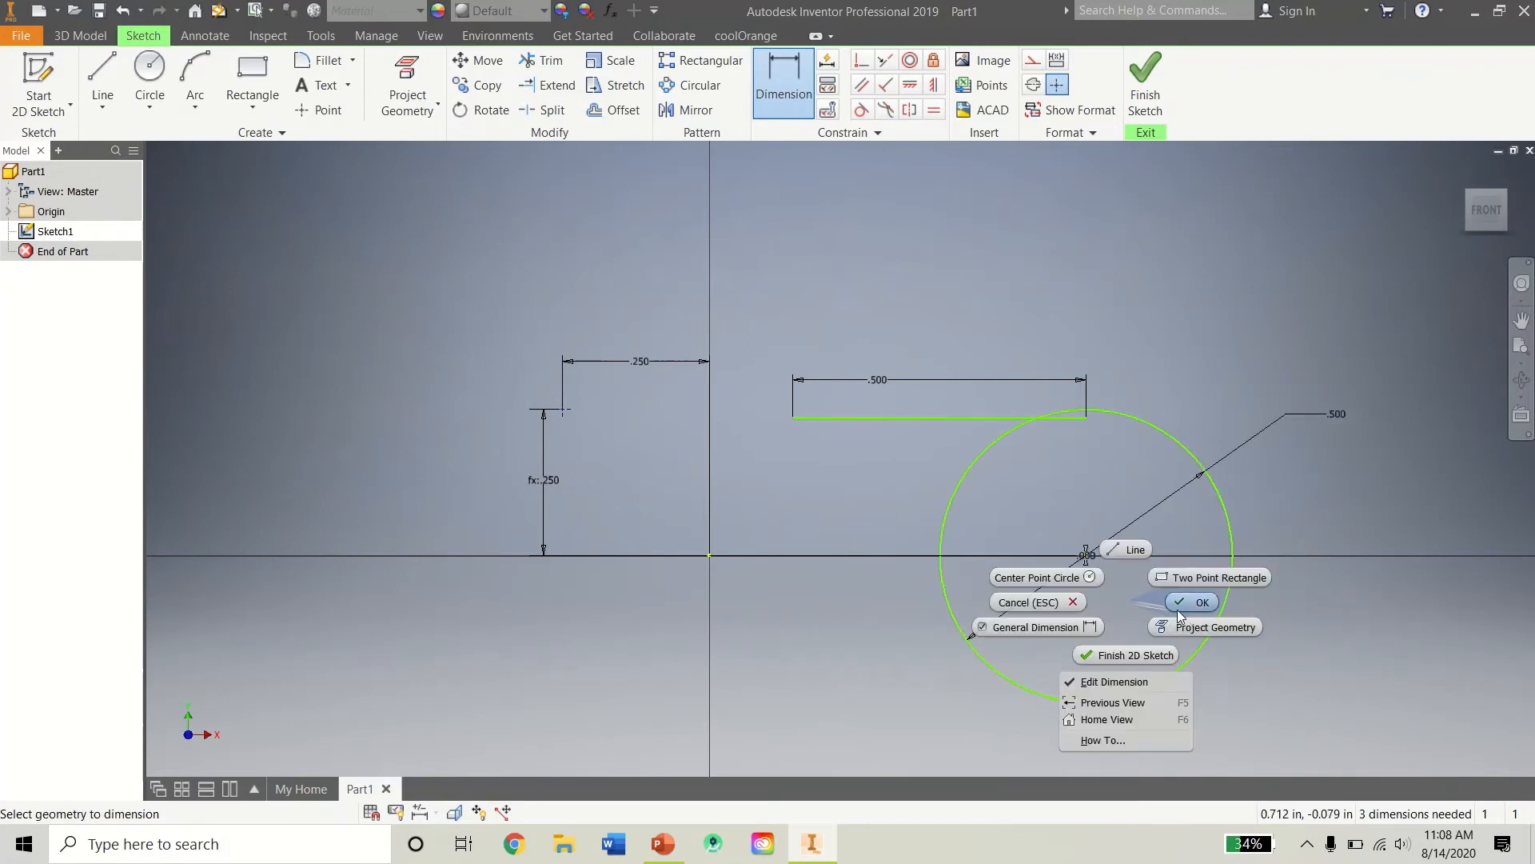
click(1112, 582)
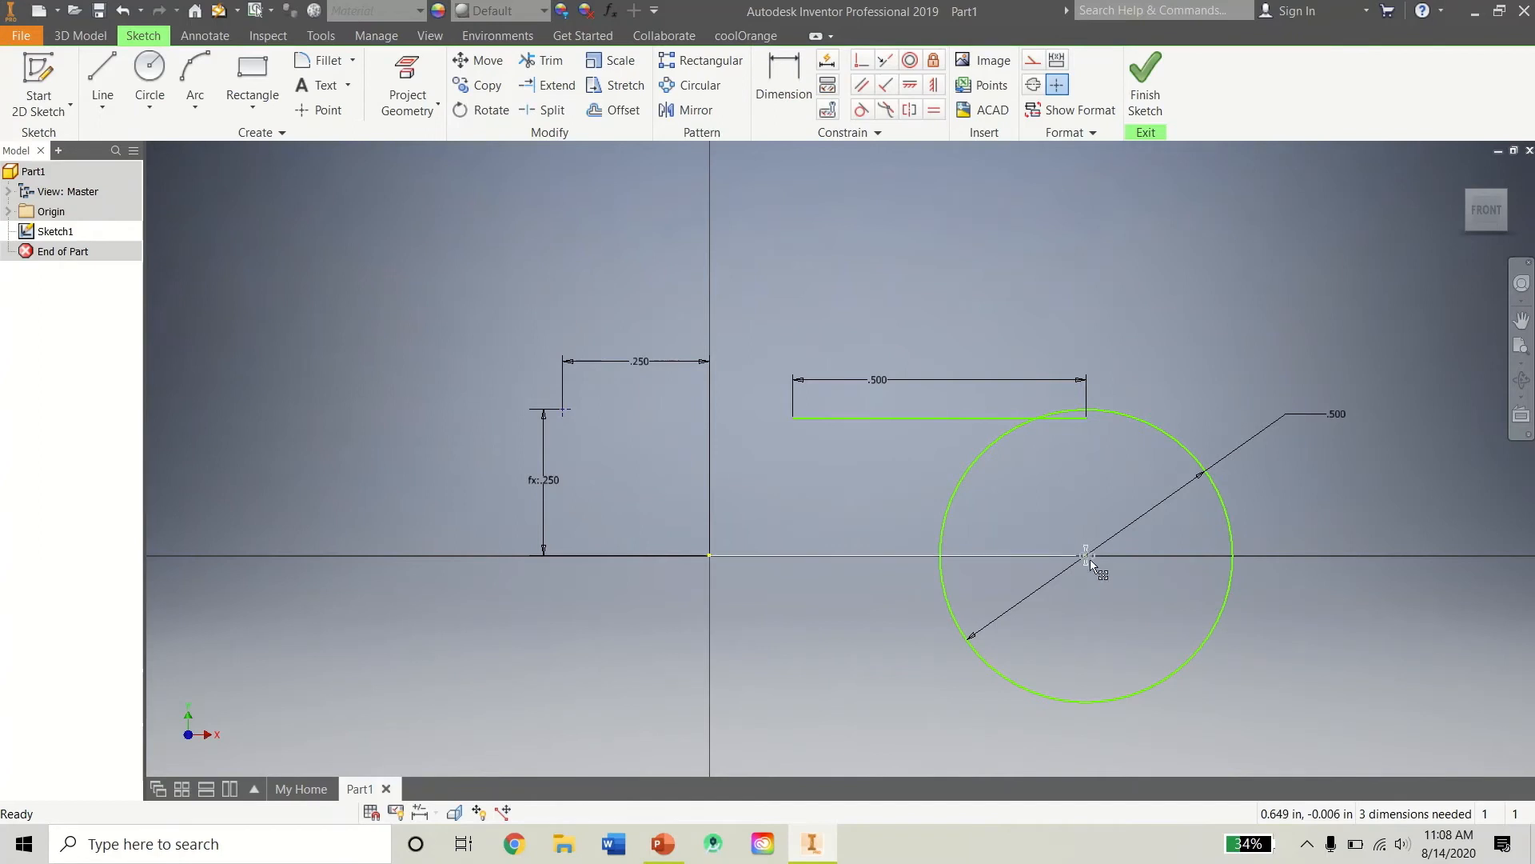
click(150, 103)
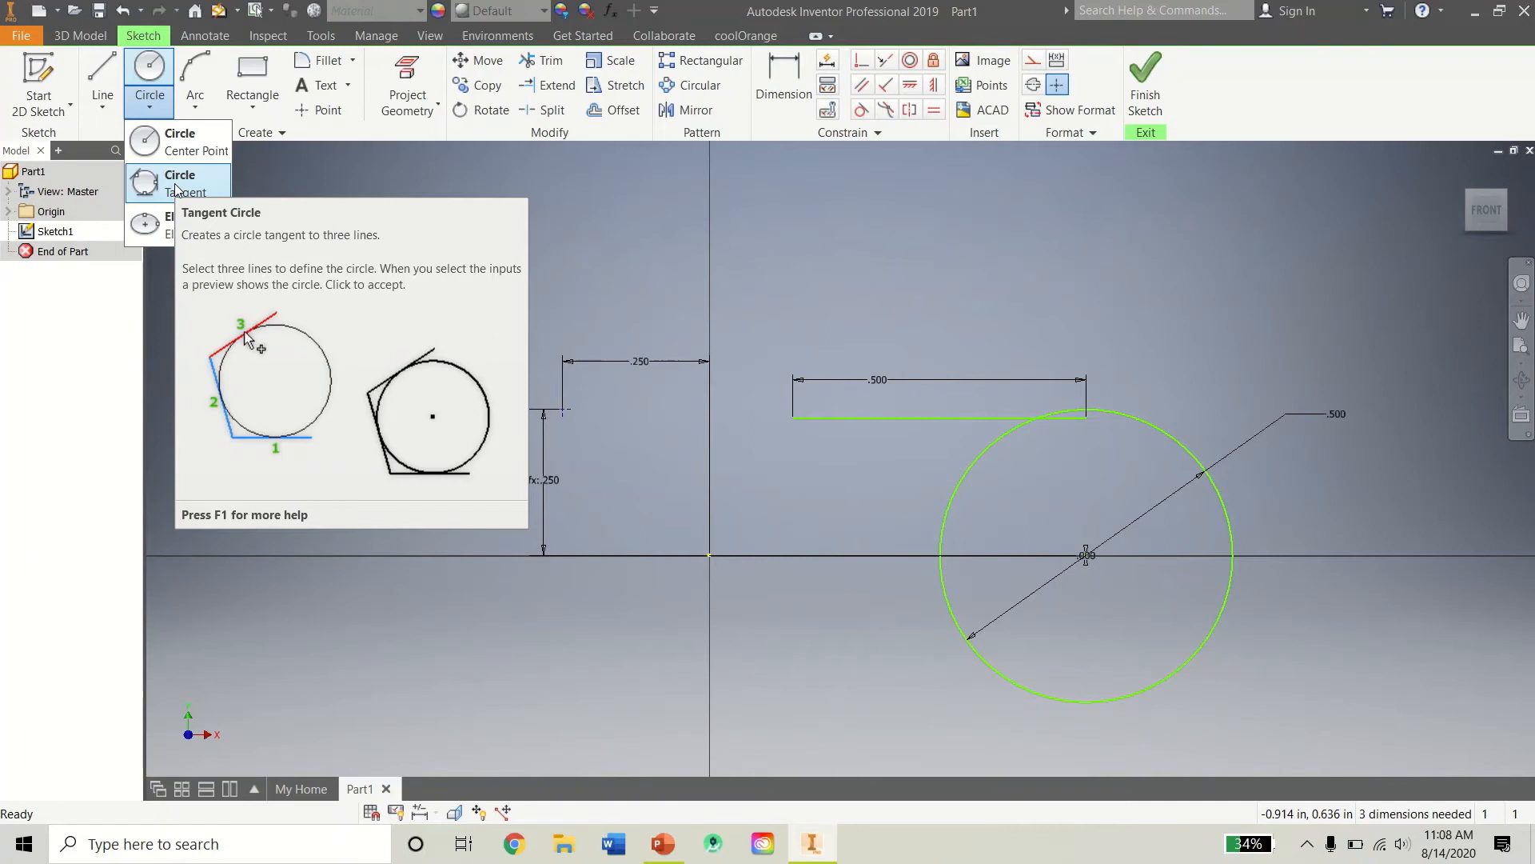
click(157, 222)
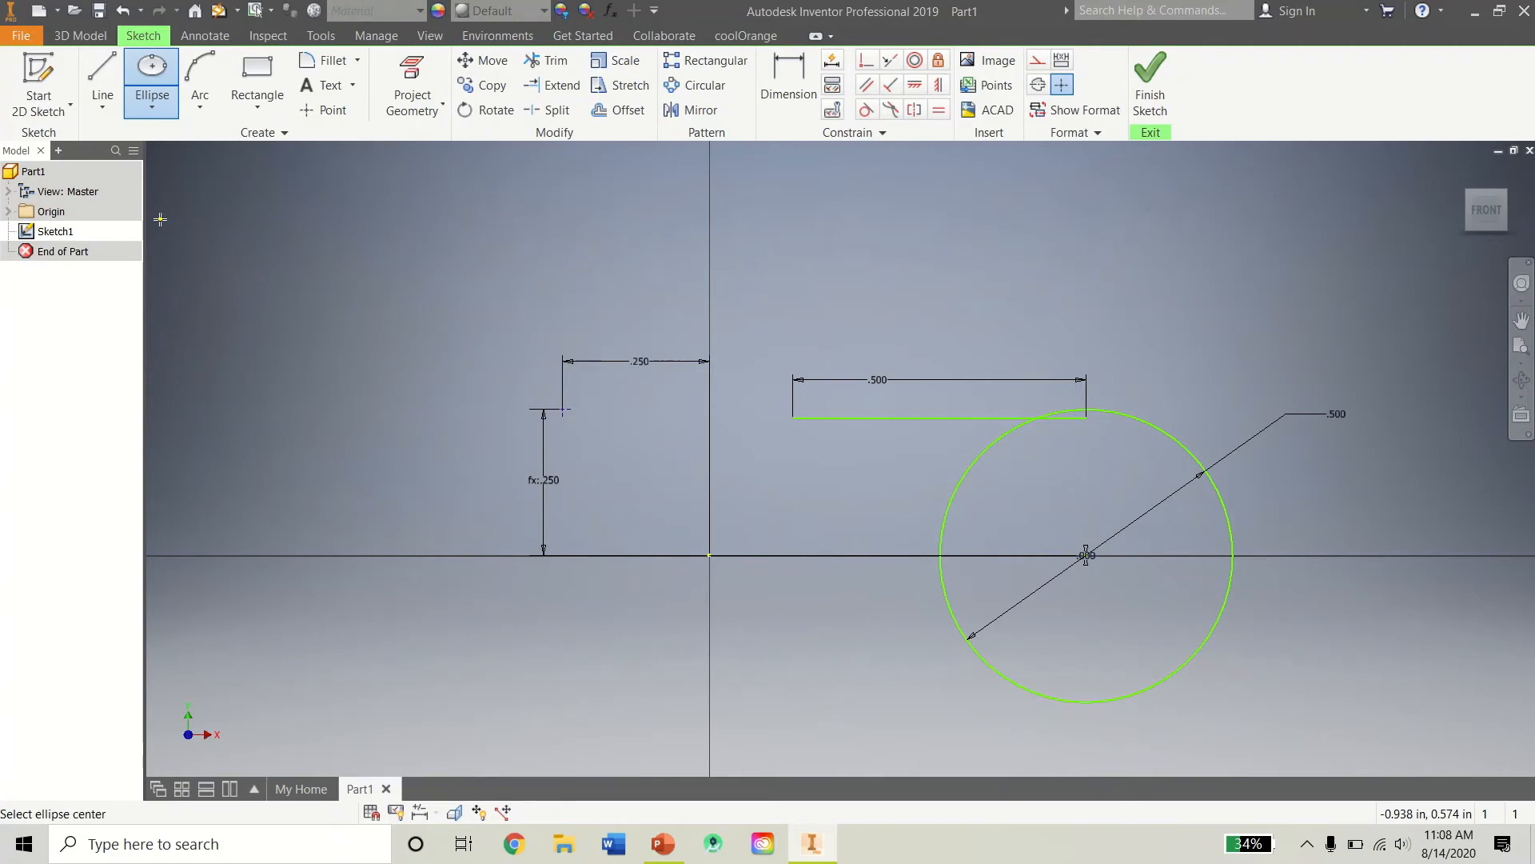
click(340, 275)
right_click(413, 268)
click(337, 270)
Sketch a wide ellipse with a horizontal long axis in the empty area below the origin, centered slightly to its left.
click(156, 72)
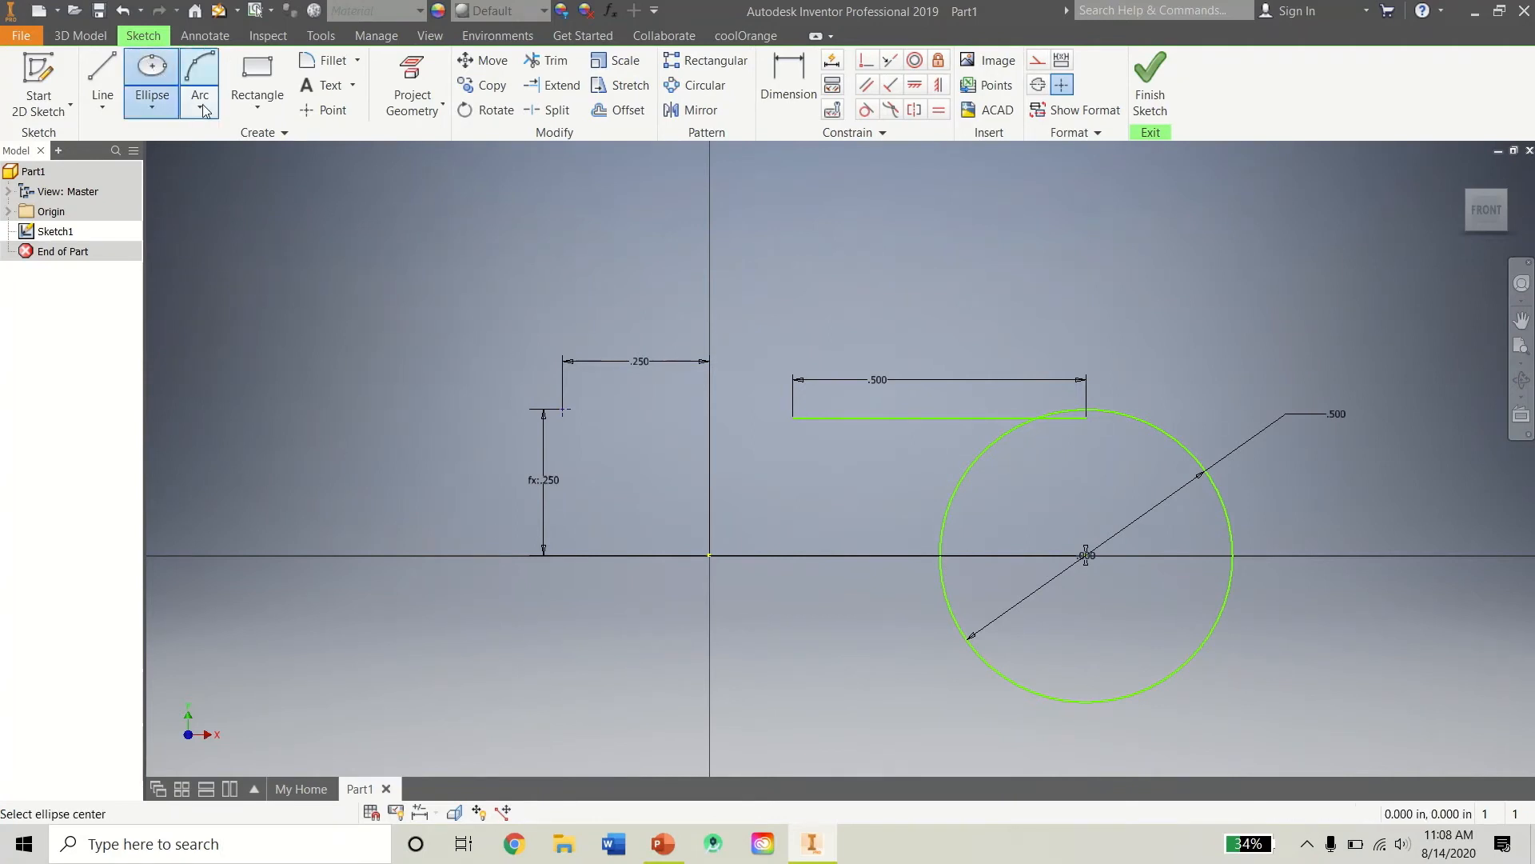
scroll(525, 611, up, 3)
scroll(527, 616, down, 4)
middle_drag(543, 535, 484, 371)
click(480, 462)
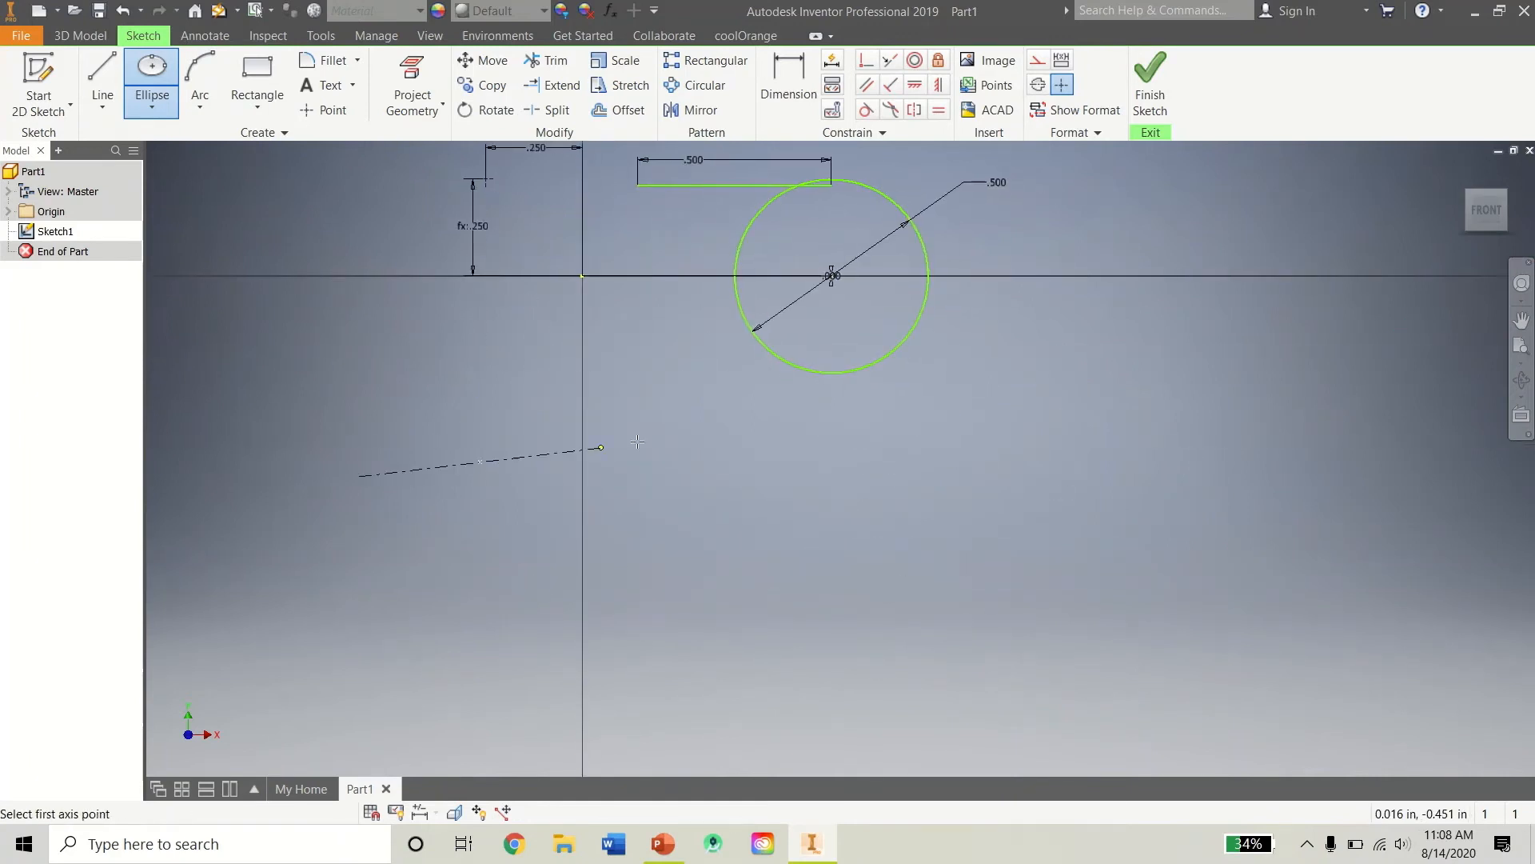
click(719, 462)
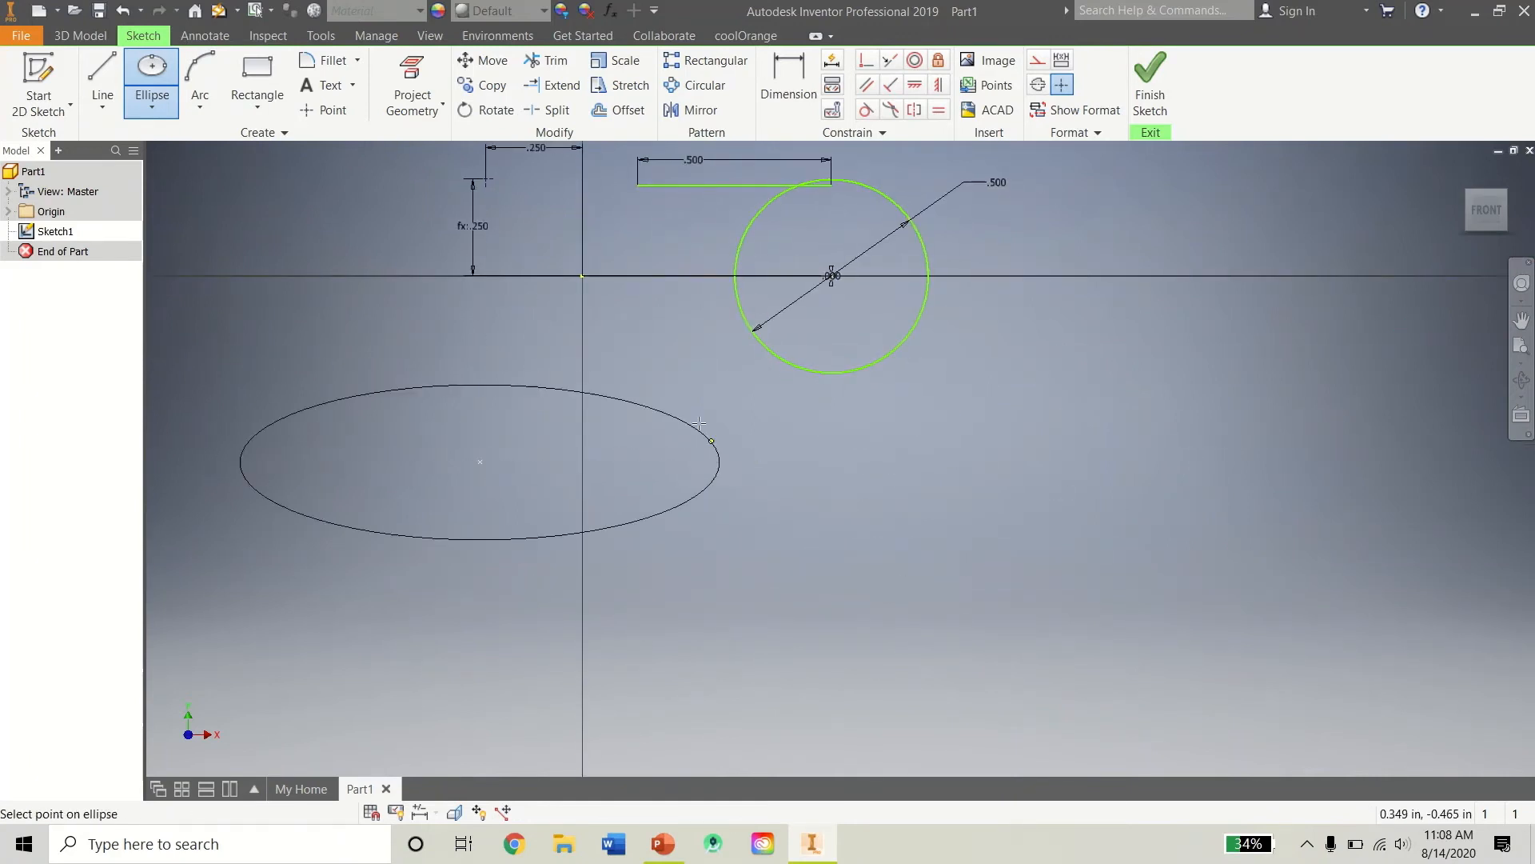
click(708, 420)
right_click(845, 575)
click(912, 576)
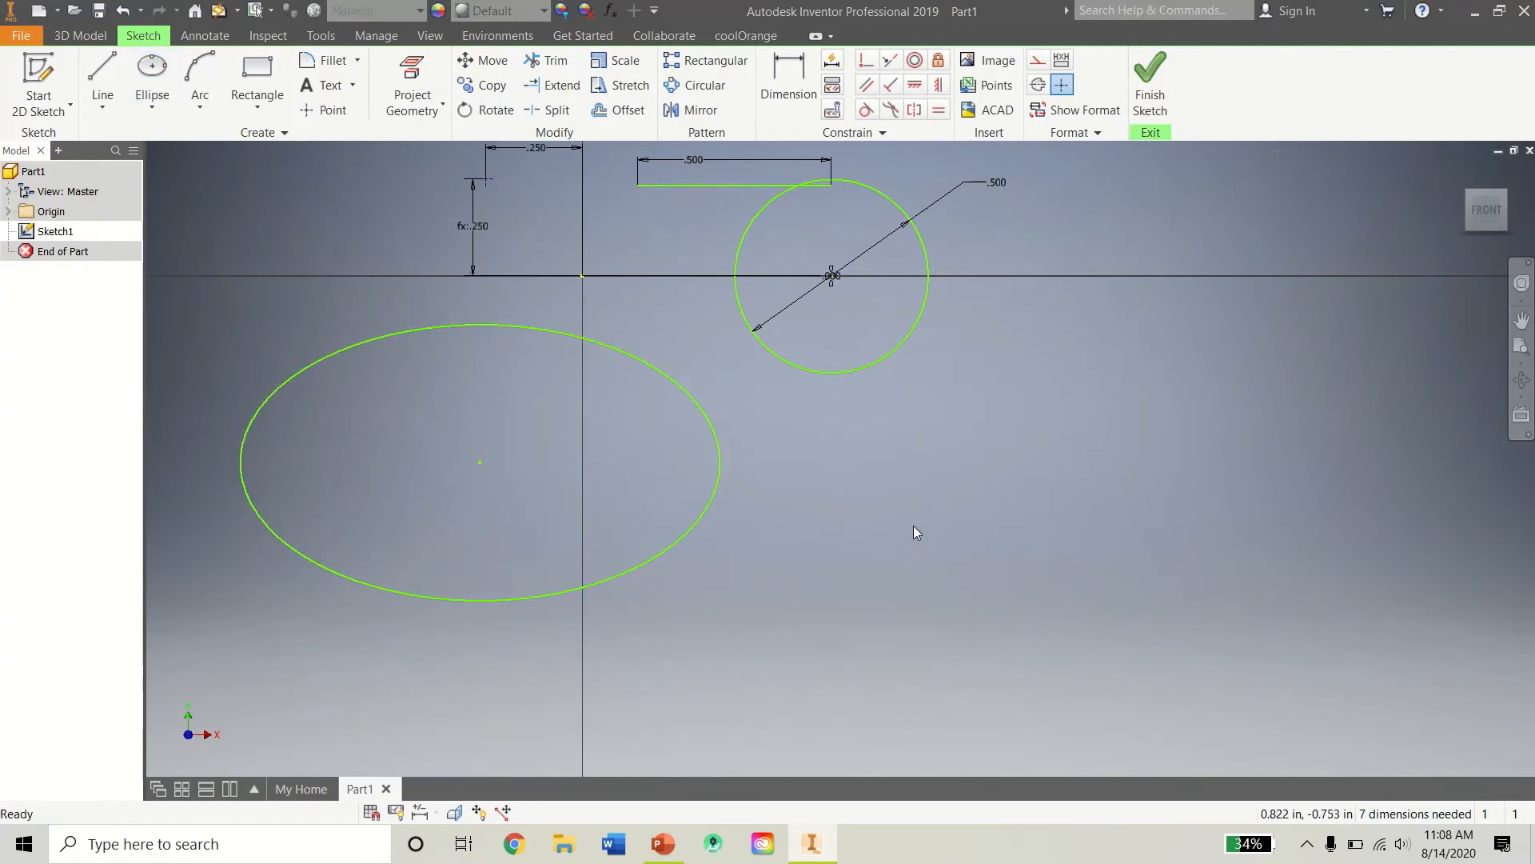
Delete the wide ellipse below the origin.
right_click(699, 403)
click(695, 353)
middle_drag(446, 333, 457, 501)
scroll(457, 502, up, 3)
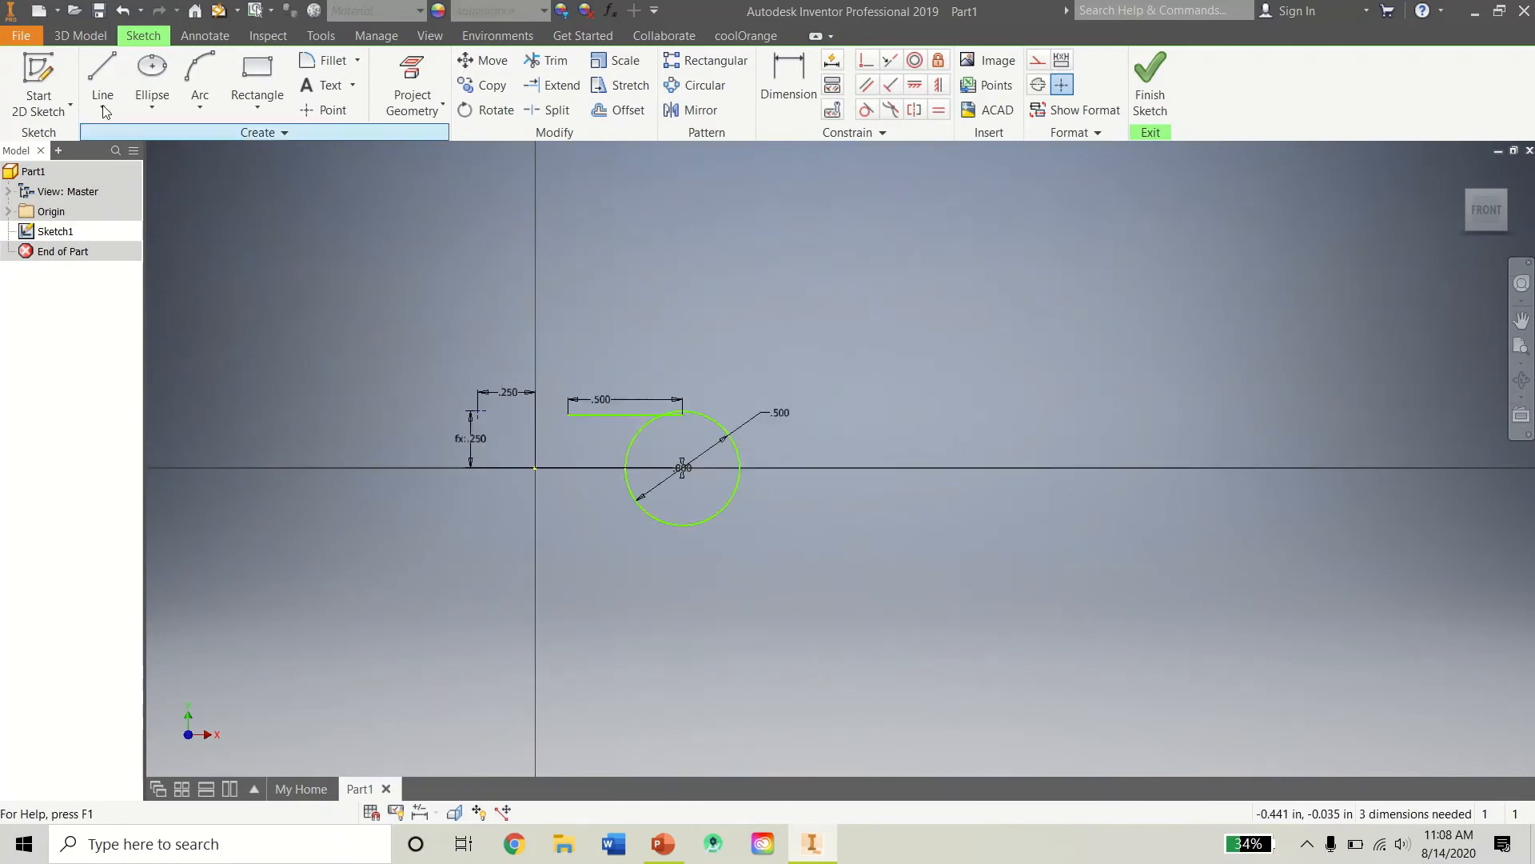
Switch the ellipse tool back to the center point circle and end the command without drawing.
click(150, 100)
click(176, 148)
right_click(316, 318)
click(290, 311)
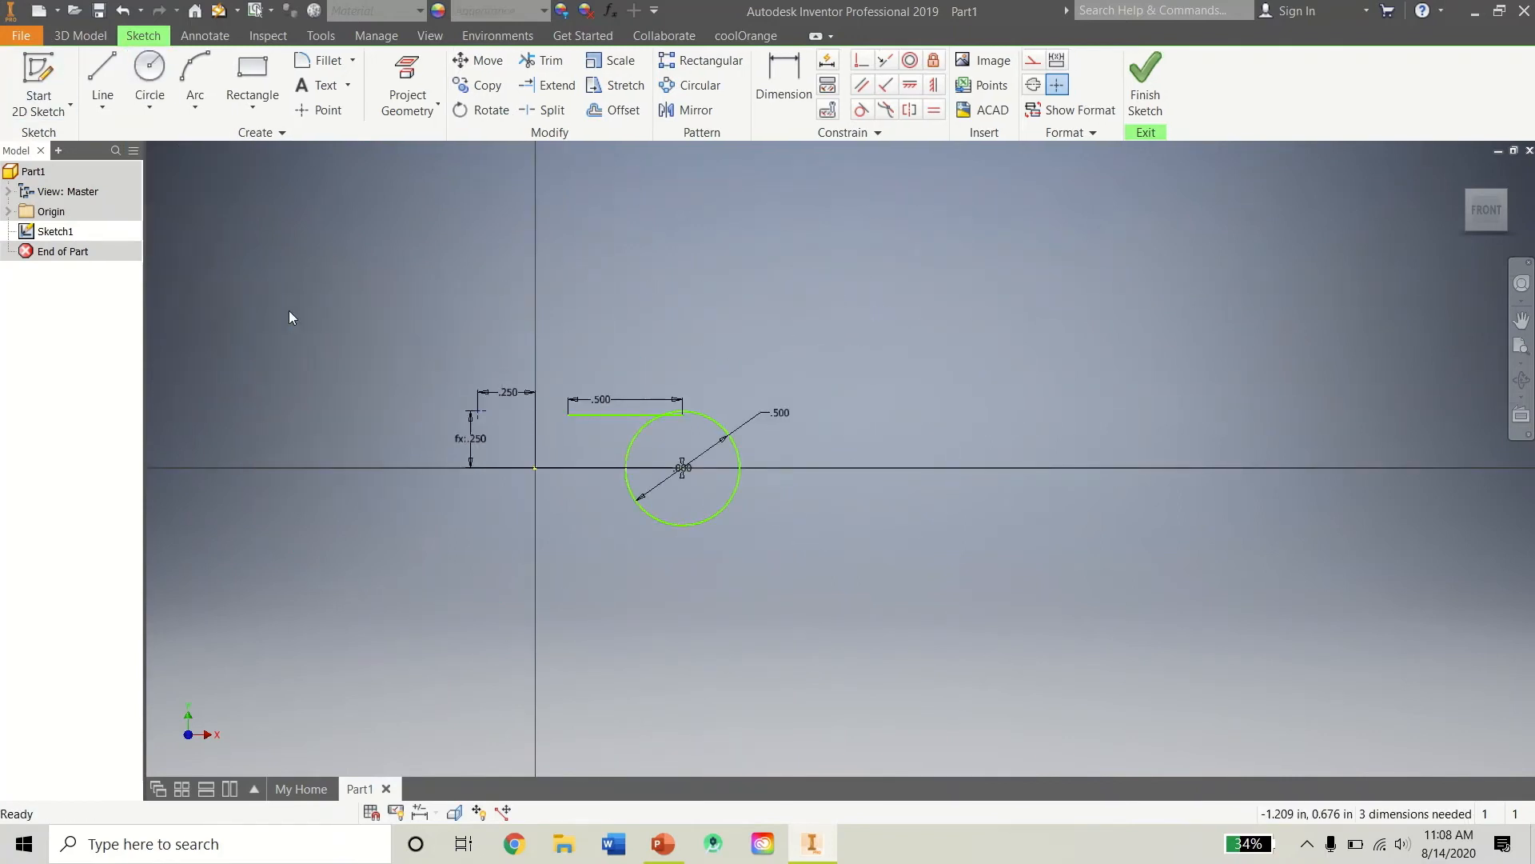
Sketch a two-point rectangle about 1.05 in wide below the circle and pull its top edge slightly down.
scroll(401, 336, down, 9)
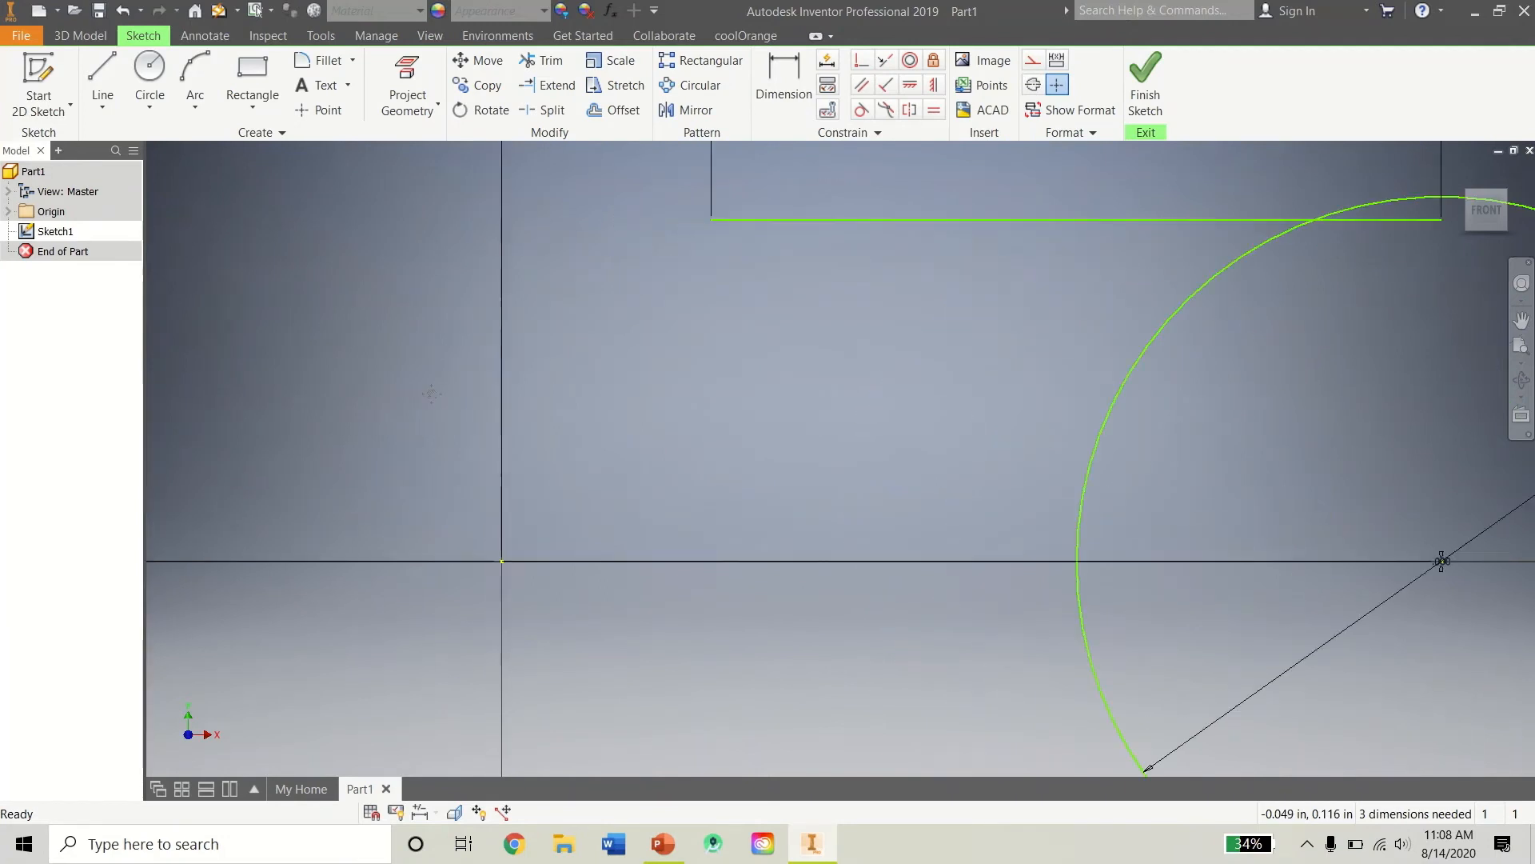
scroll(430, 392, up, 6)
middle_drag(428, 373, 557, 354)
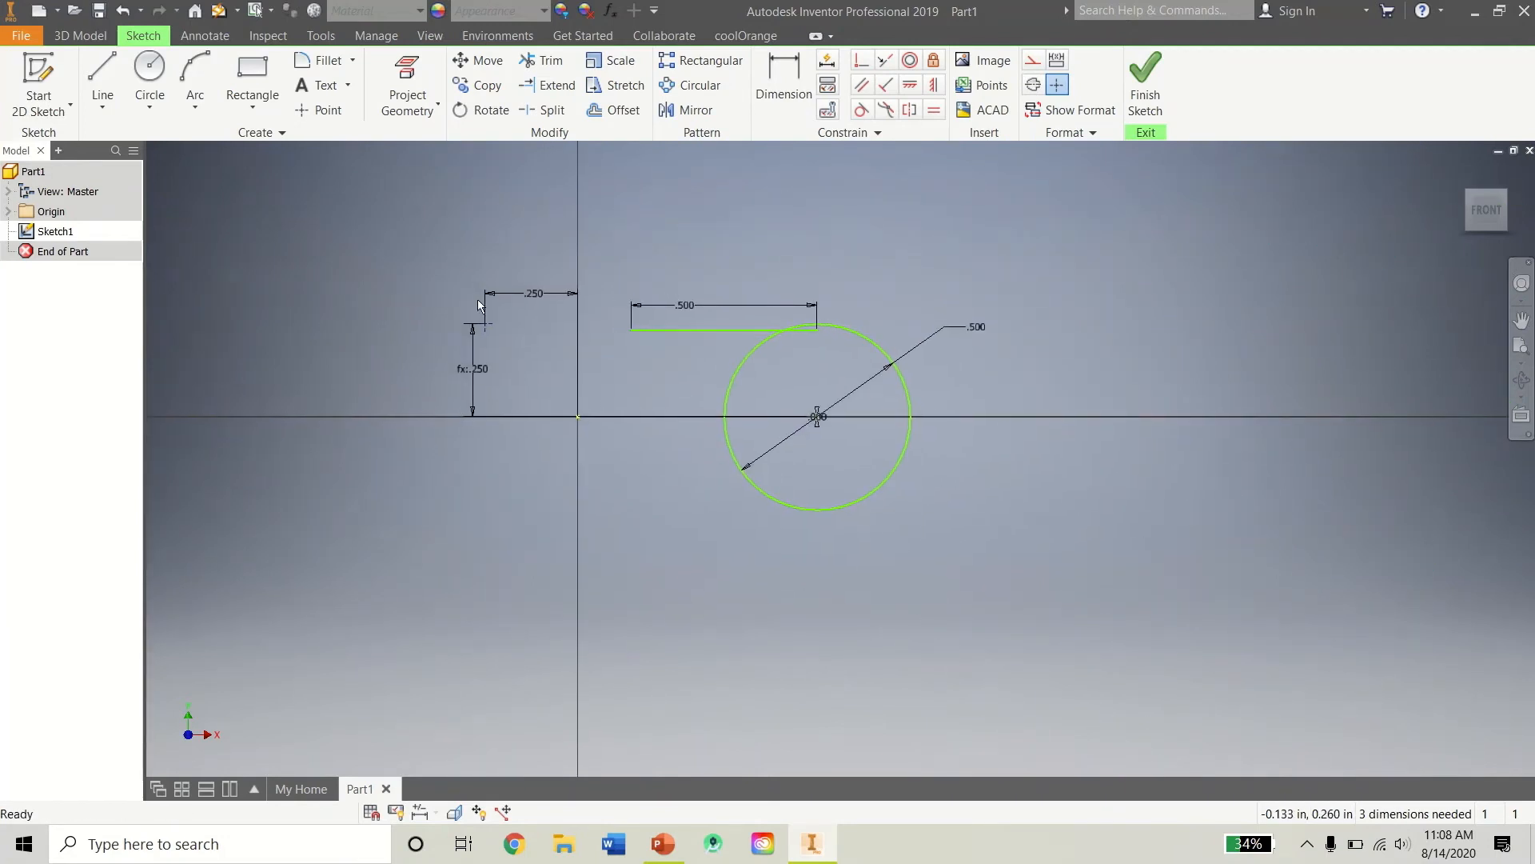
click(249, 78)
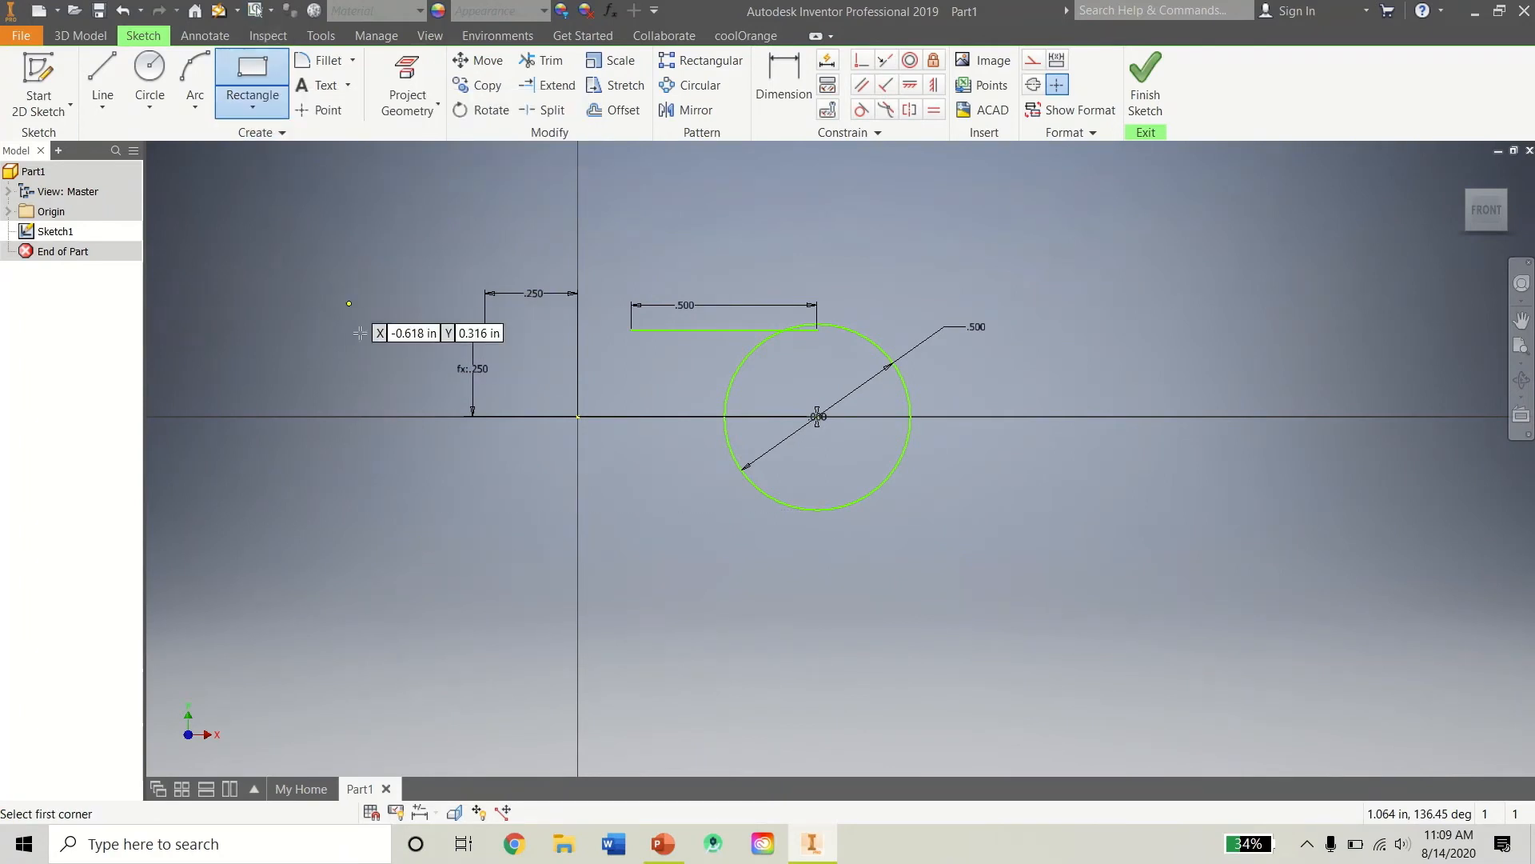
mouse_move(496, 517)
middle_down()
mouse_move(406, 255)
mouse_move(339, 432)
middle_up()
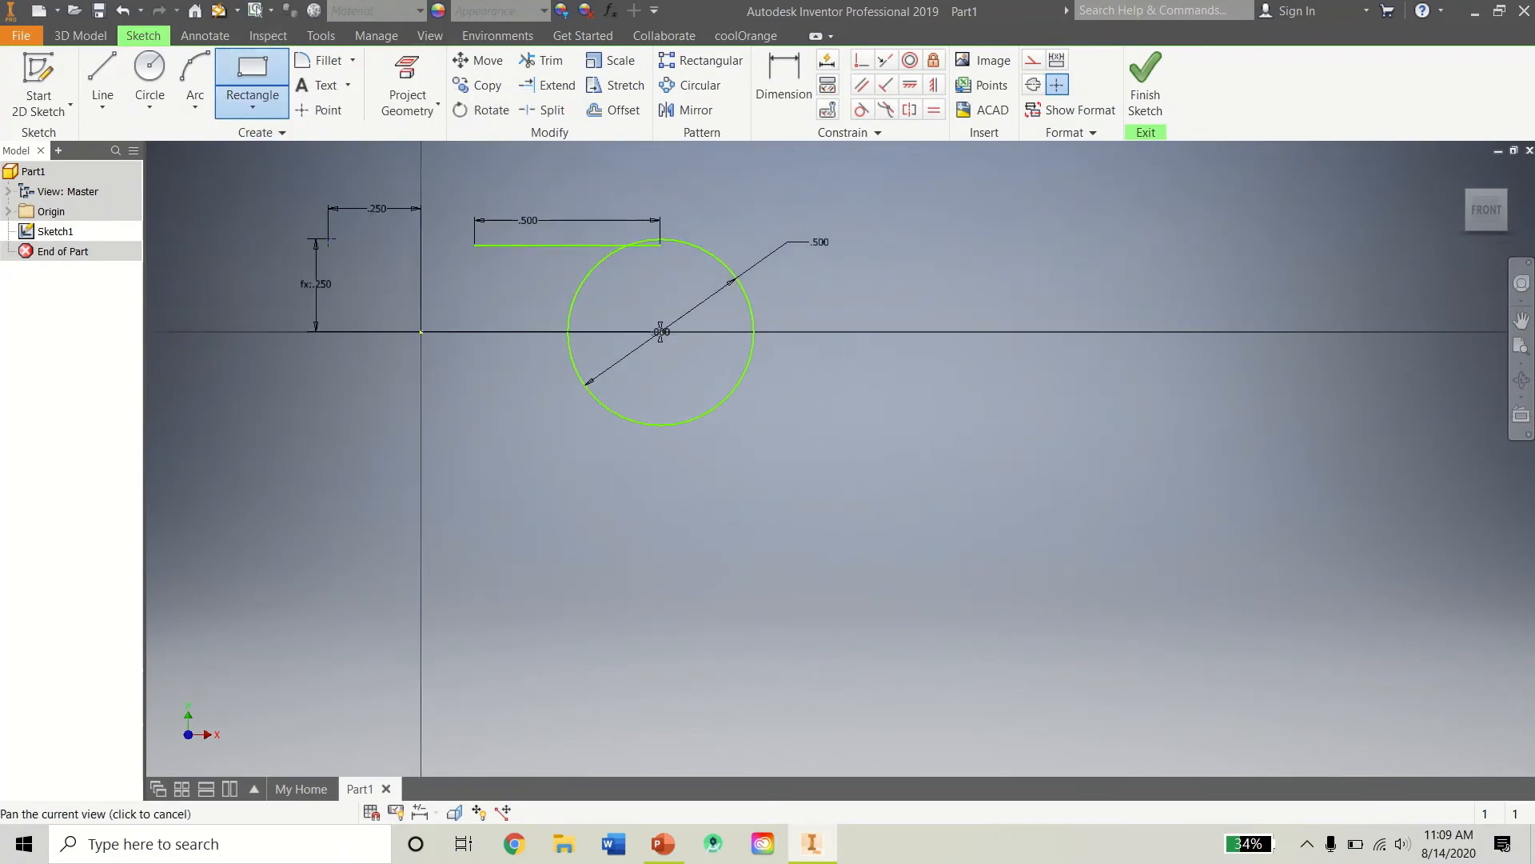
click(489, 473)
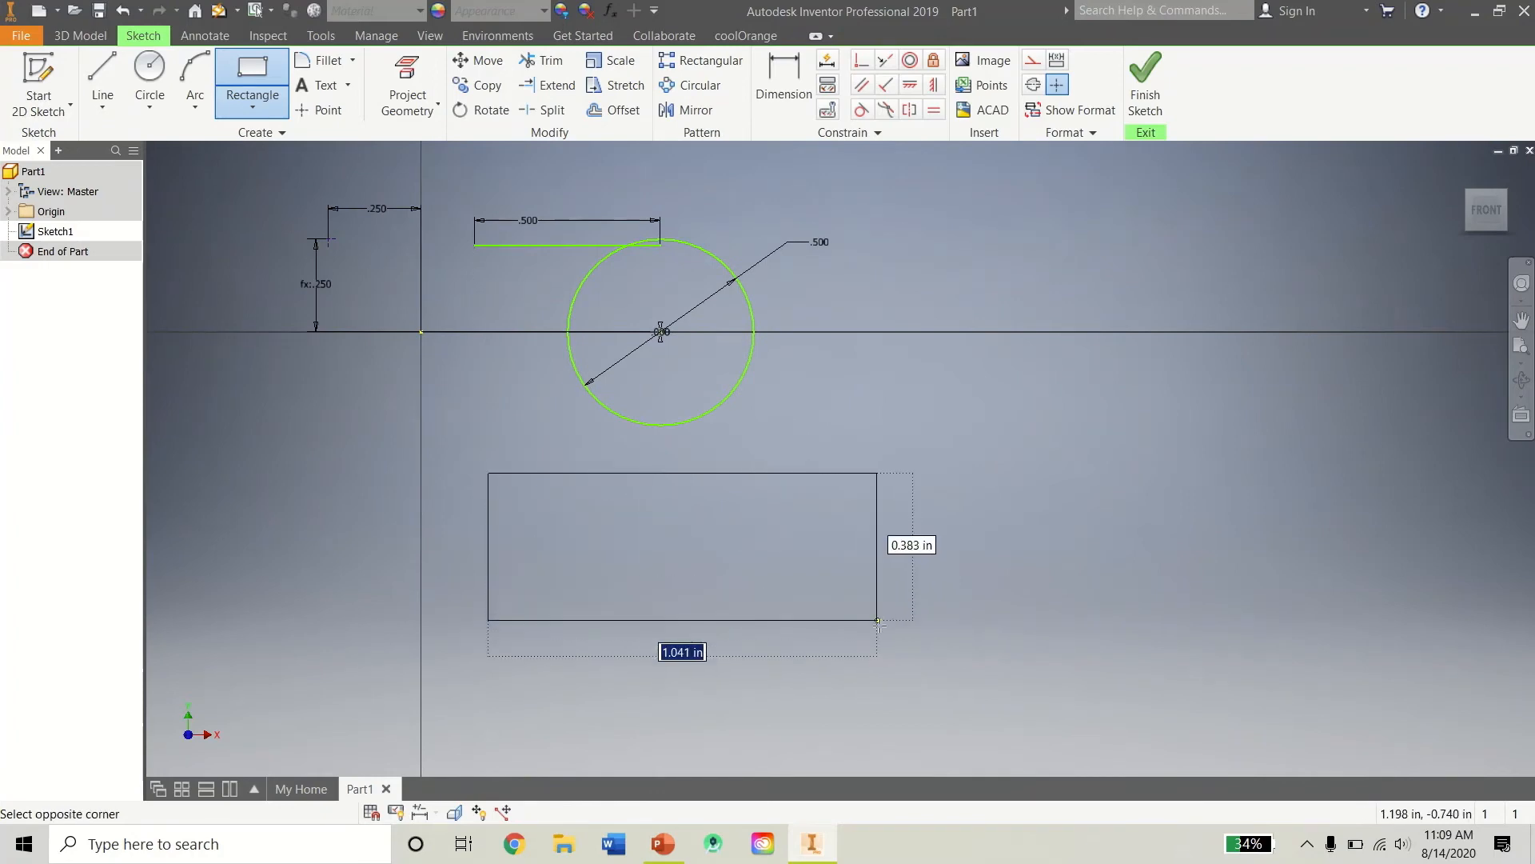
click(880, 630)
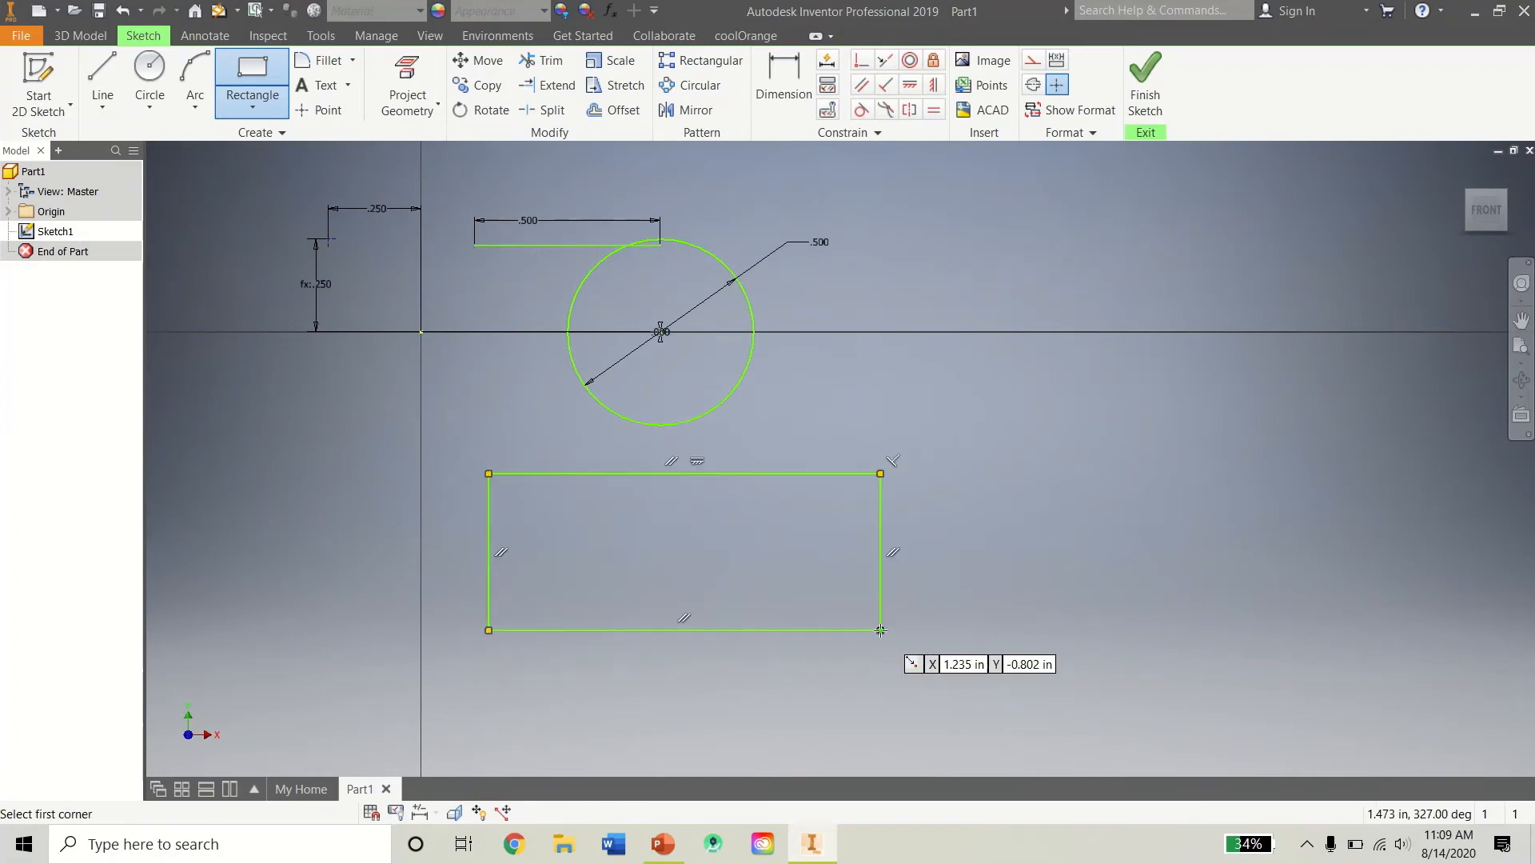
right_click(749, 534)
click(794, 540)
mouse_move(757, 473)
mouse_down()
mouse_move(753, 553)
mouse_move(760, 486)
mouse_move(757, 502)
mouse_up()
Dimension the rectangle's width by its top edge alone and delete that dimension again.
click(783, 80)
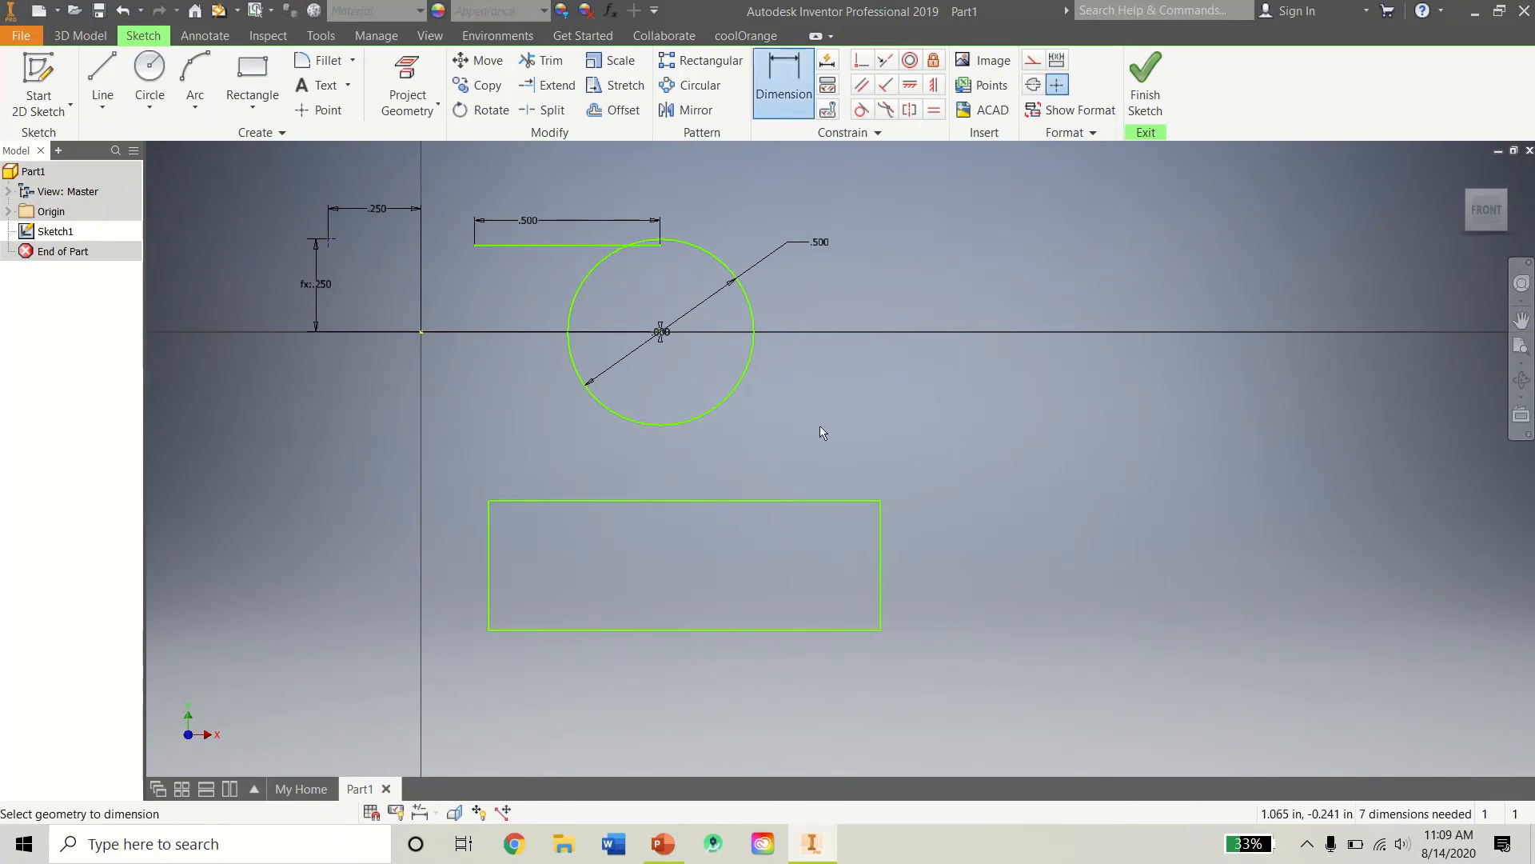
click(748, 500)
click(746, 475)
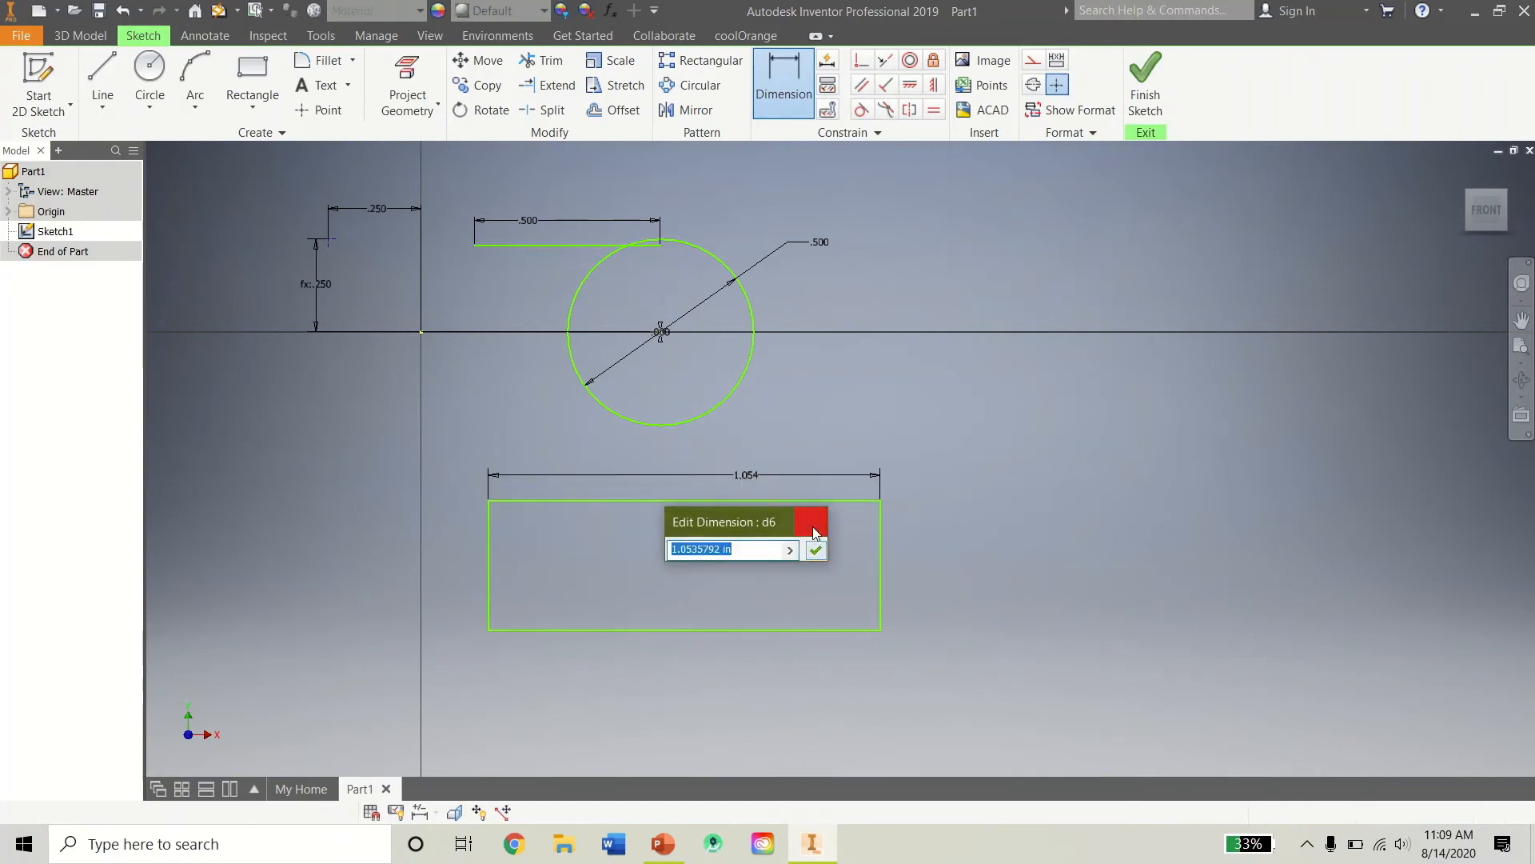
click(813, 520)
right_click(762, 464)
click(811, 467)
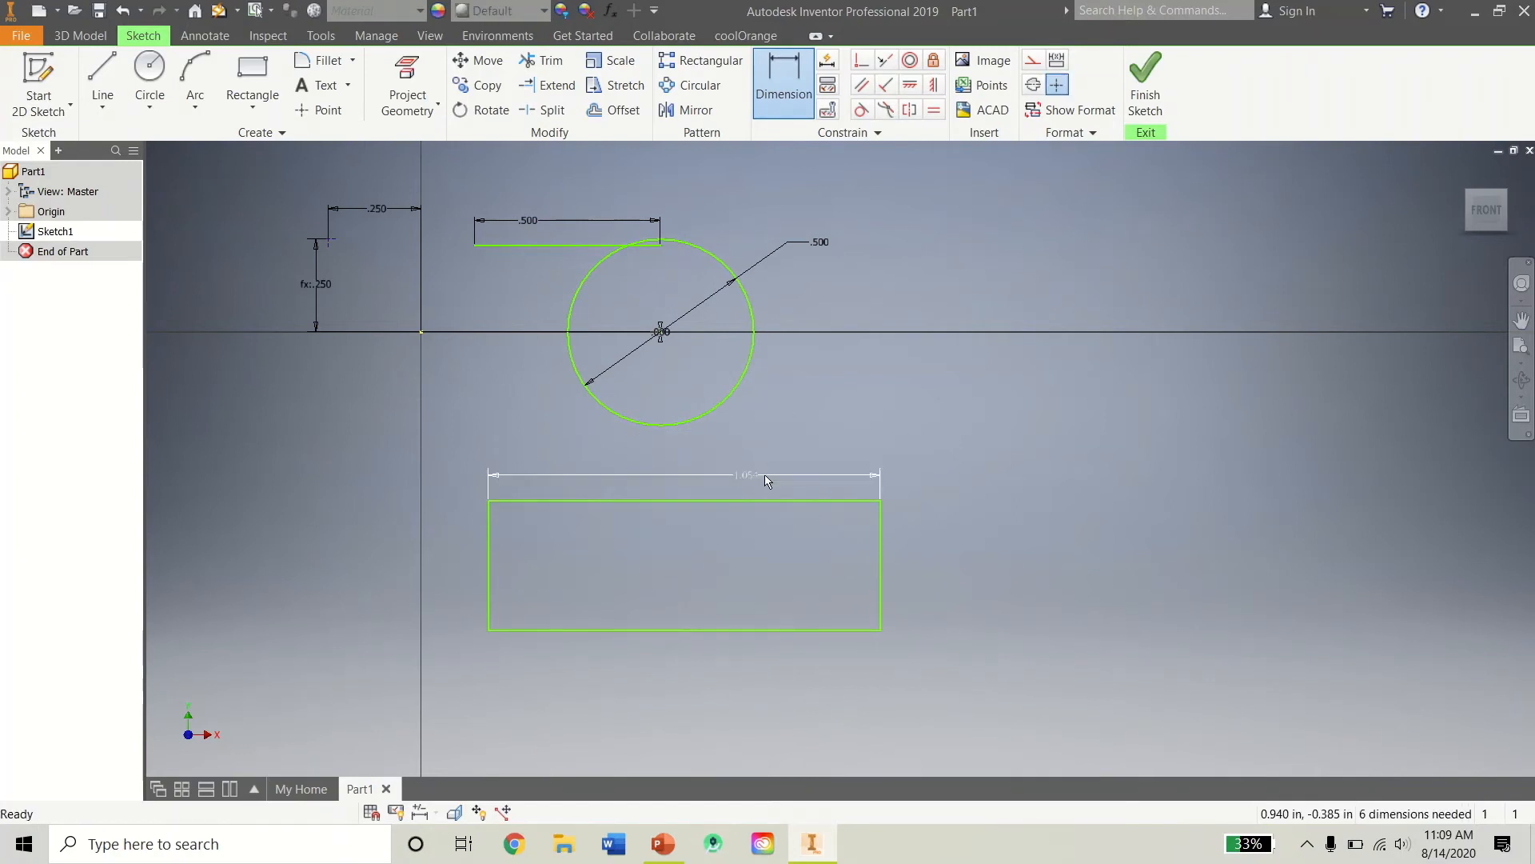
right_click(745, 477)
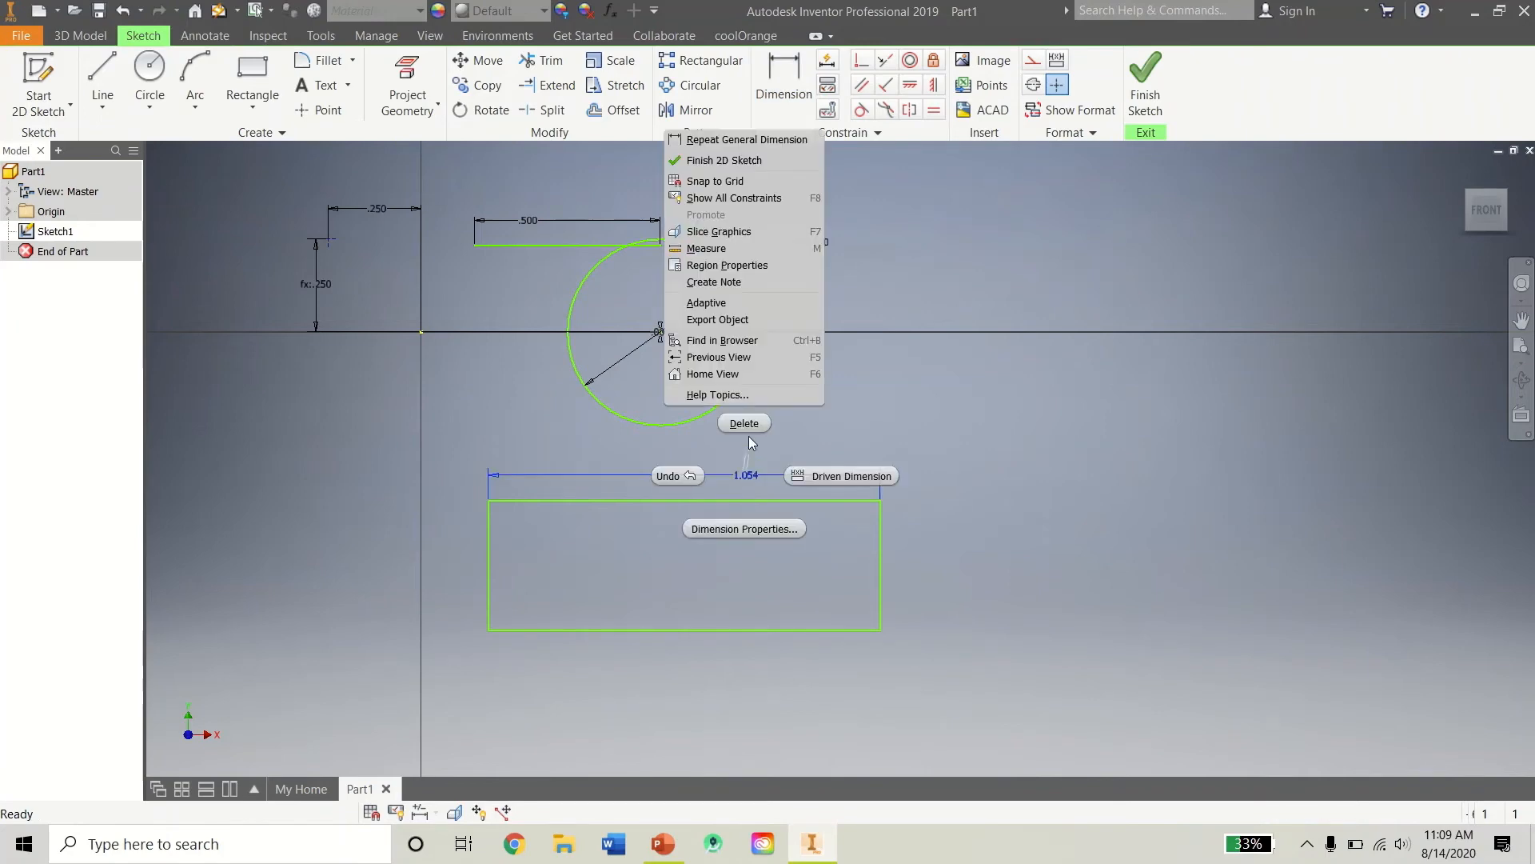
click(748, 435)
Dimension the rectangle's width between its two vertical sides and delete that dimension again.
click(783, 79)
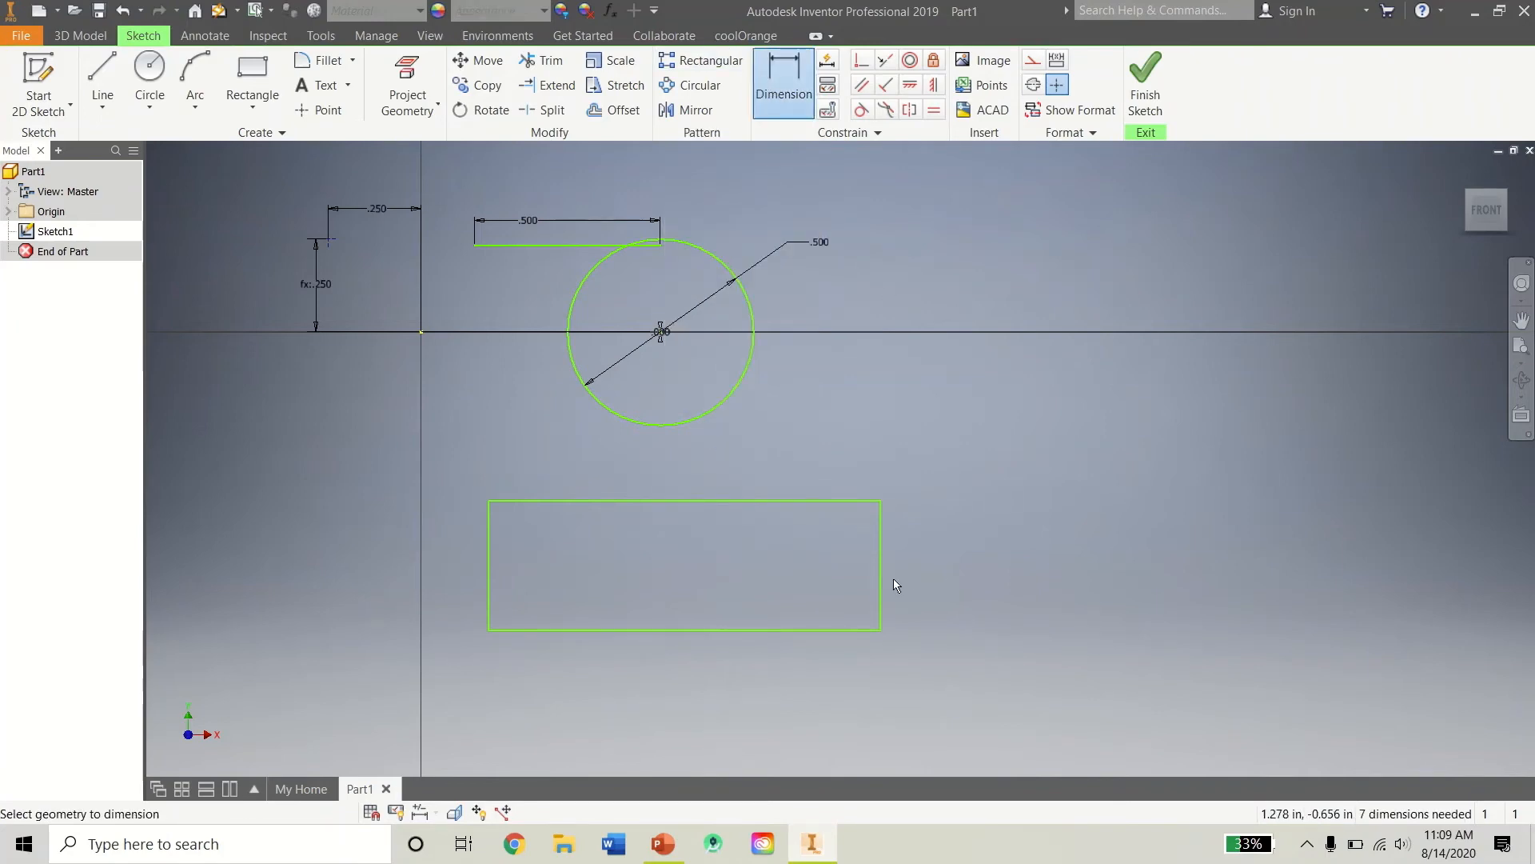
click(881, 596)
click(491, 559)
click(661, 578)
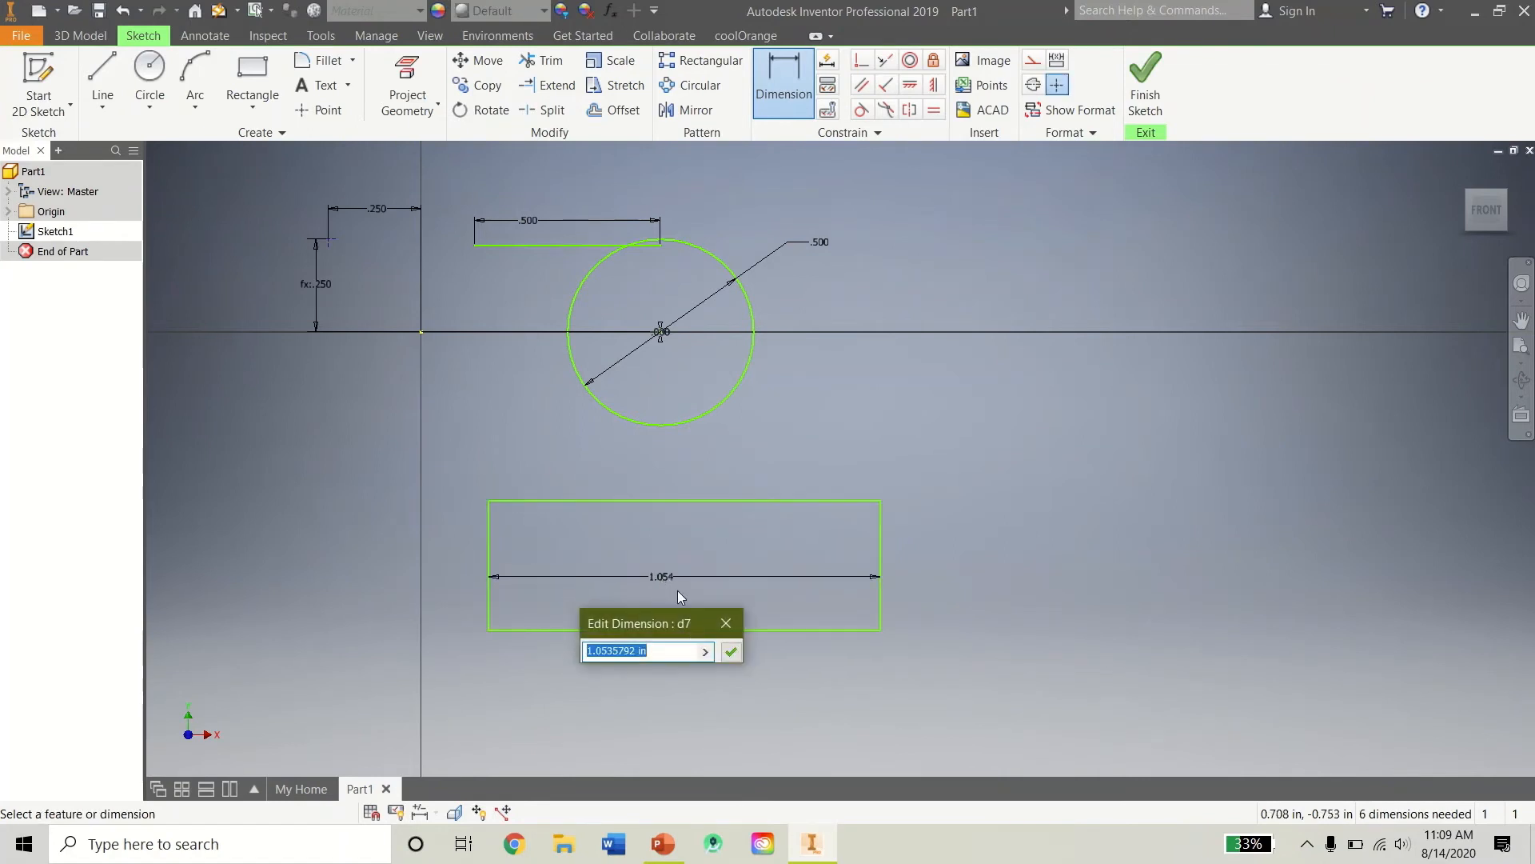
click(726, 623)
right_click(690, 584)
click(756, 590)
right_click(666, 571)
right_click(659, 574)
click(654, 524)
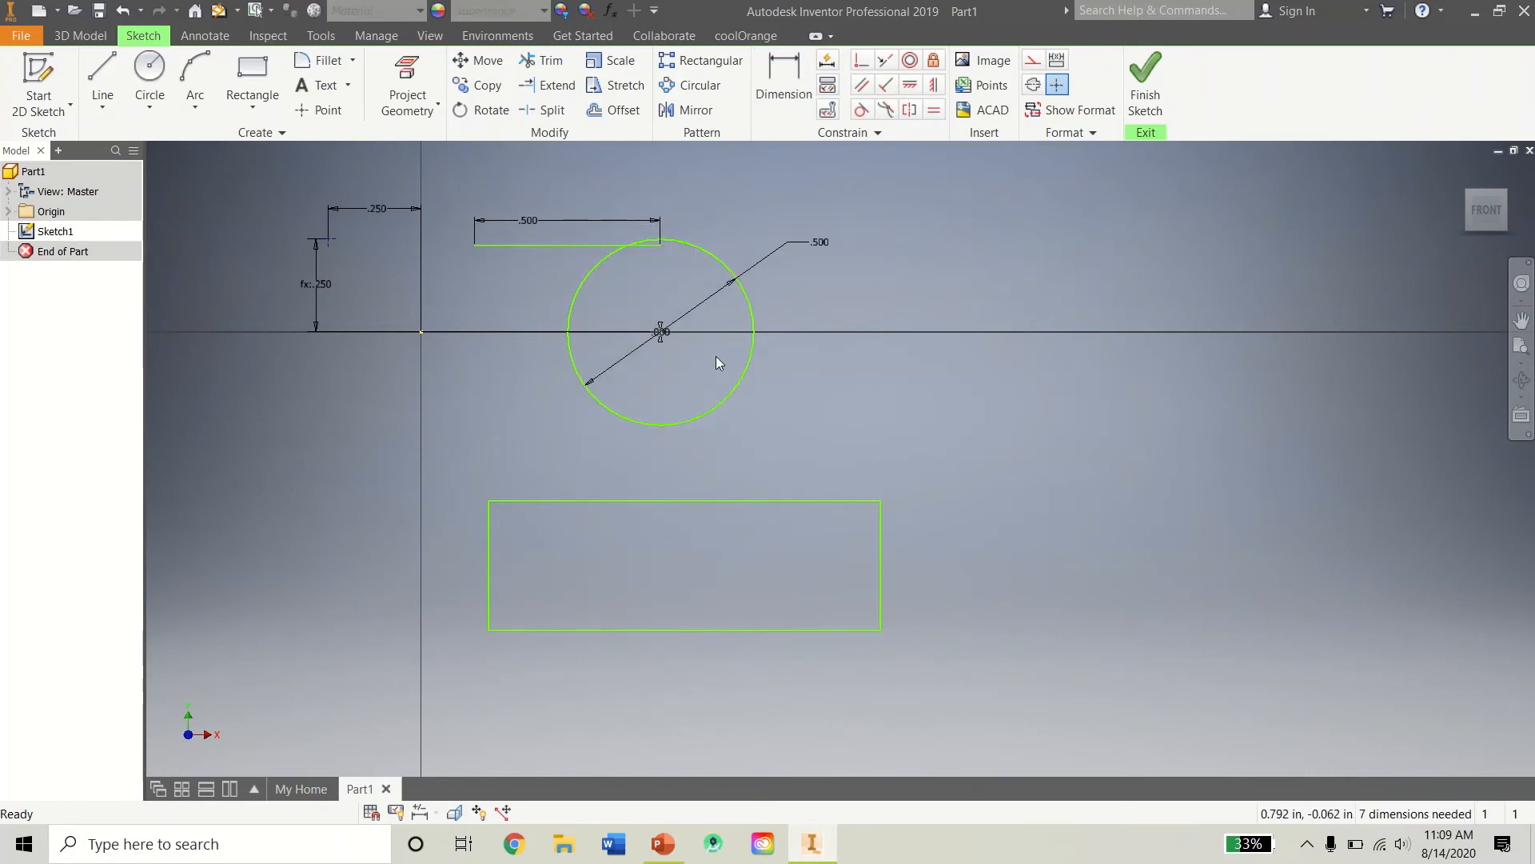
Sketch a two-point center rectangle about 0.43 in wide and 0.3 in high, centered on the dimensioned sketch point beside the origin.
middle_drag(361, 447, 487, 439)
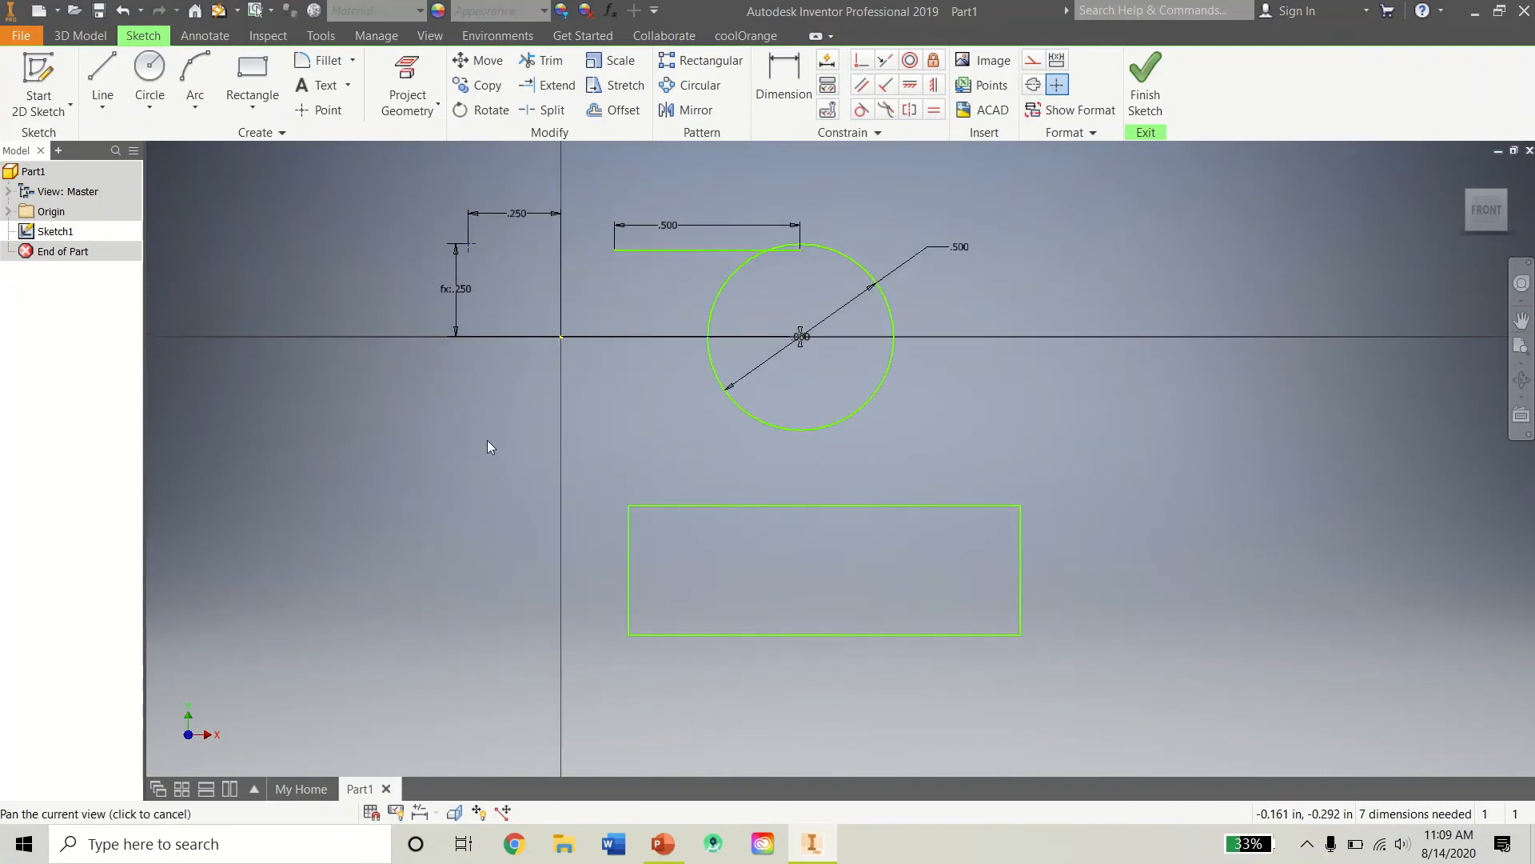
click(272, 115)
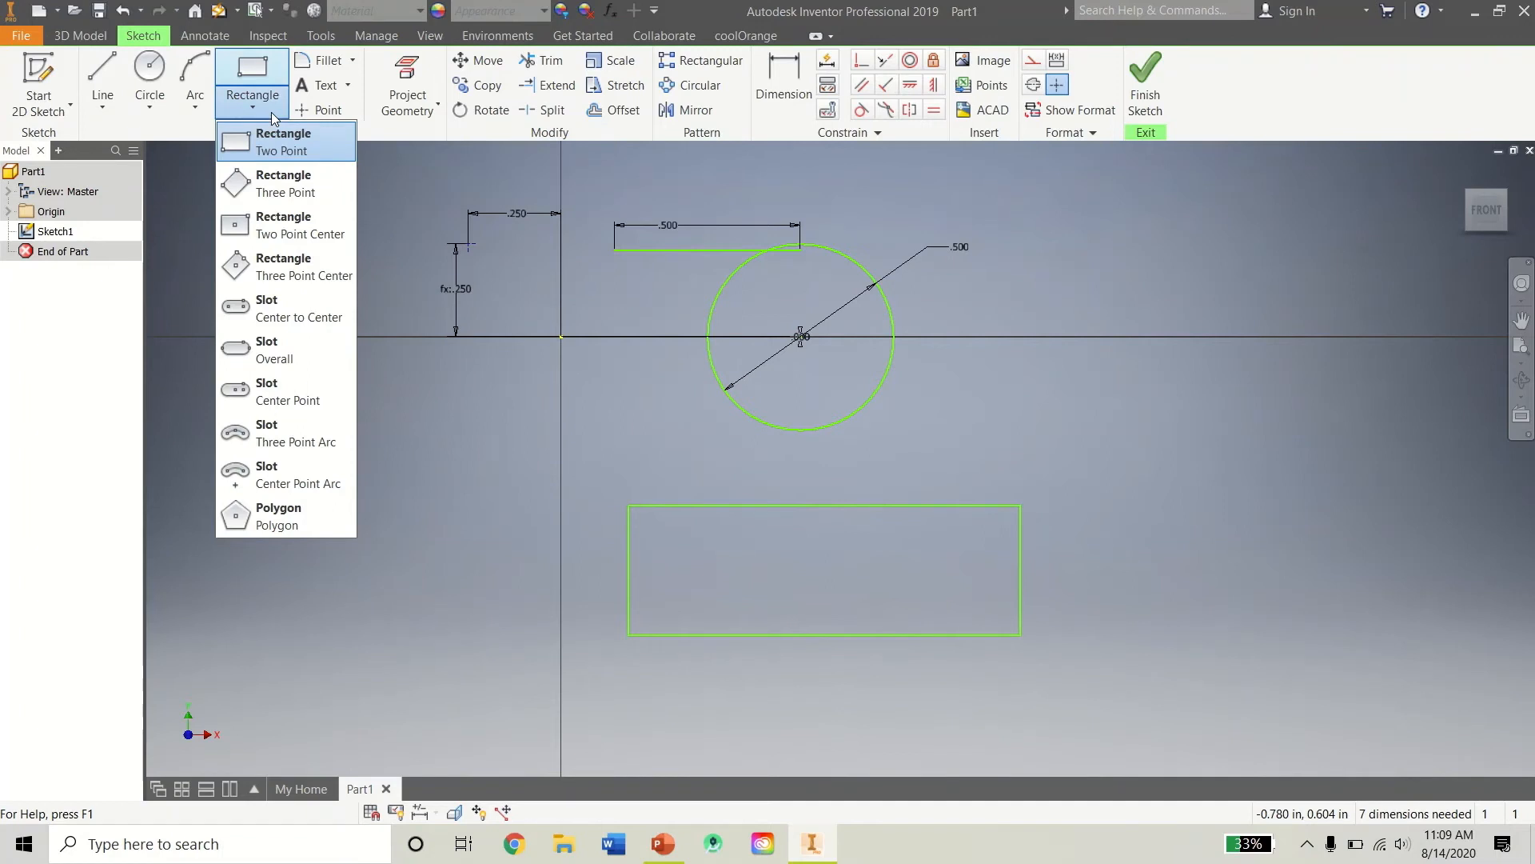
click(283, 230)
scroll(295, 205, up, 6)
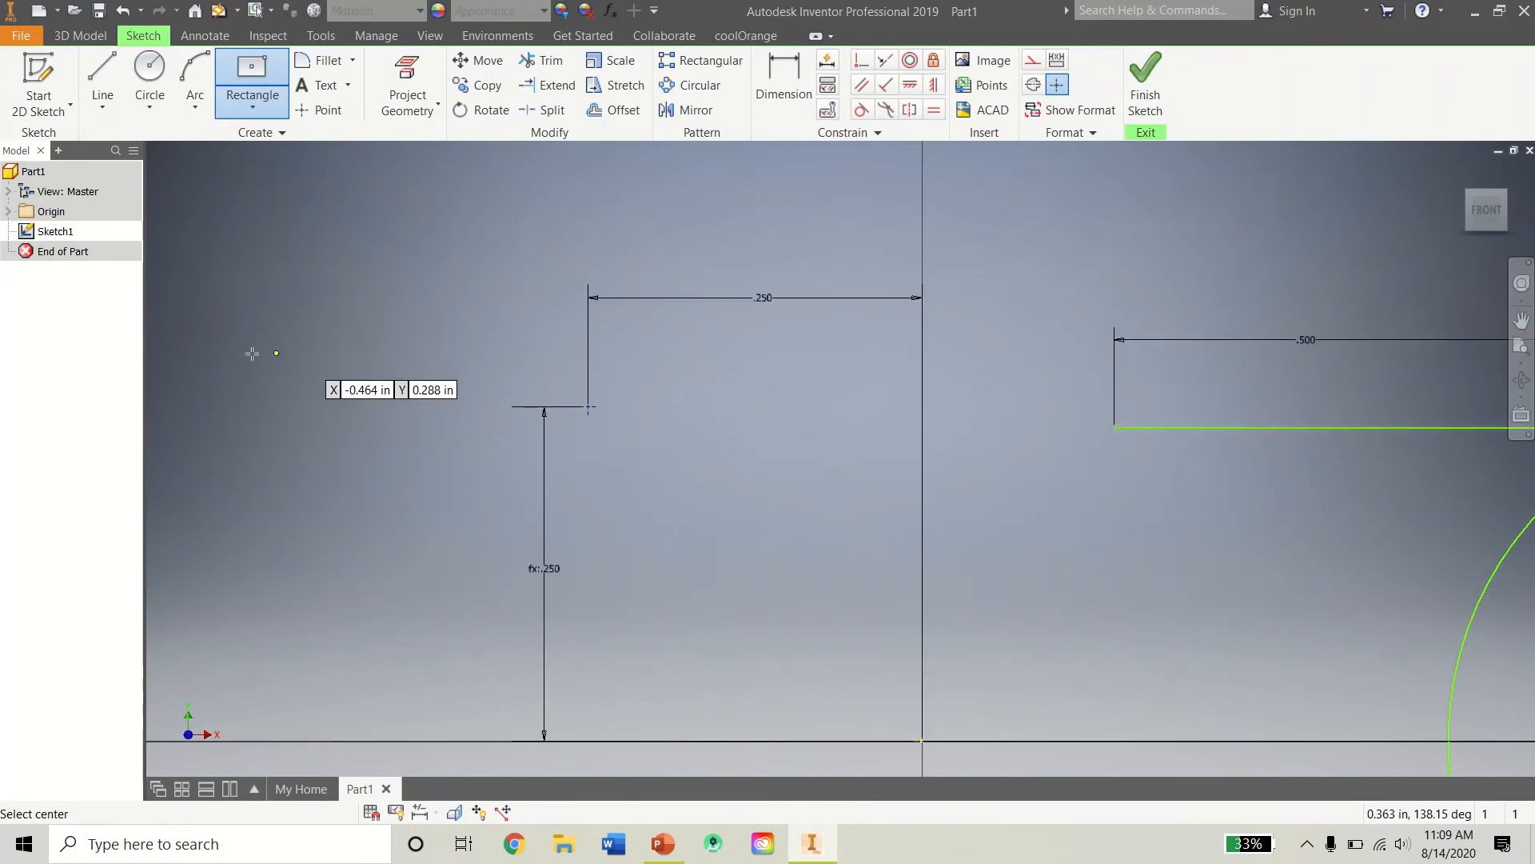
scroll(295, 366, down, 5)
mouse_move(556, 618)
middle_down()
mouse_move(436, 359)
mouse_move(233, 298)
middle_up()
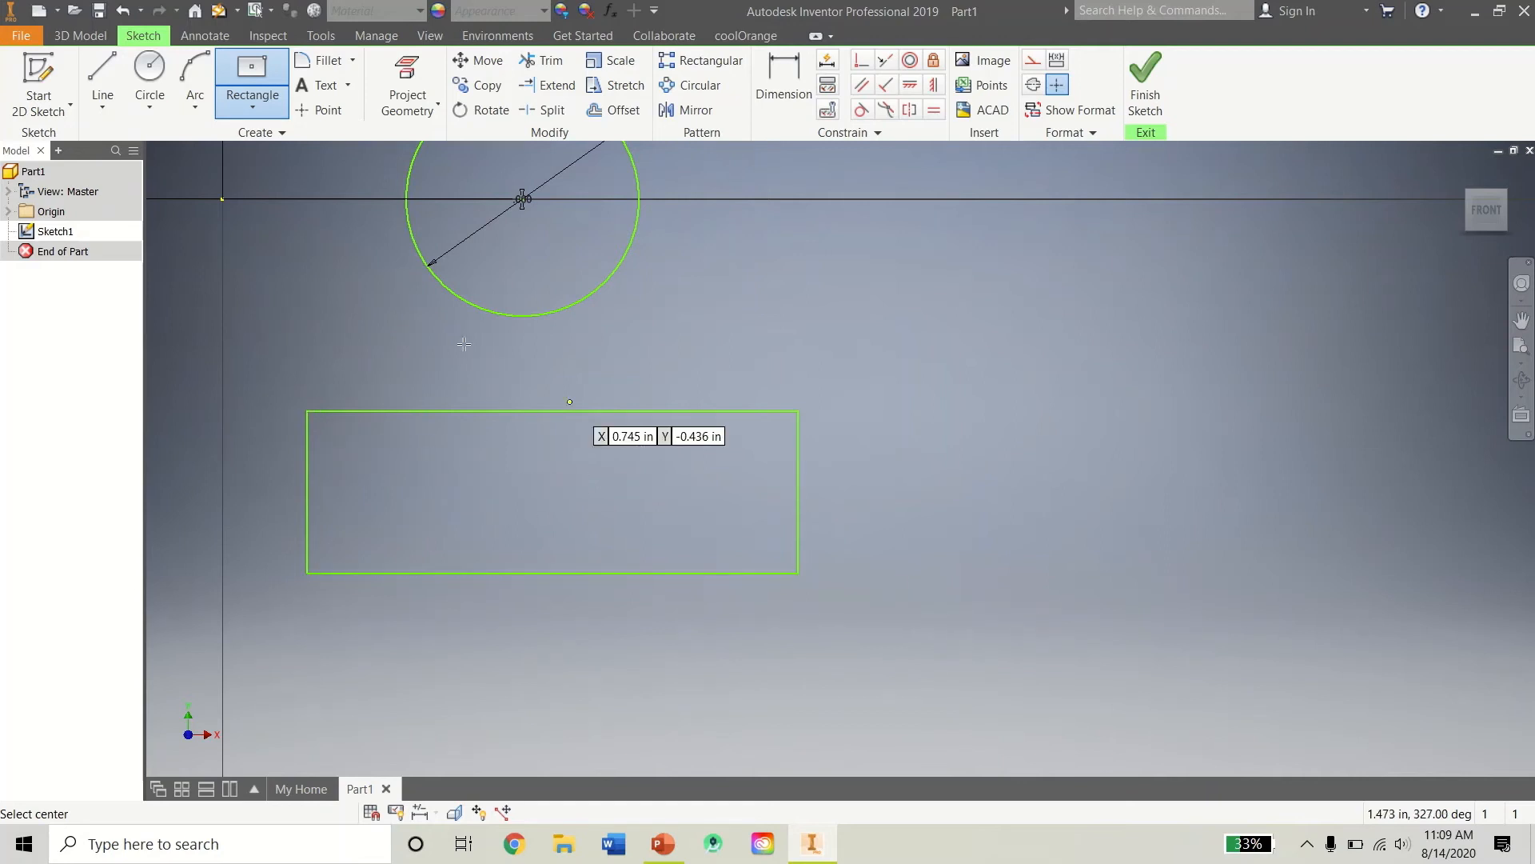
mouse_move(316, 263)
middle_down()
mouse_move(497, 376)
mouse_move(612, 506)
middle_up()
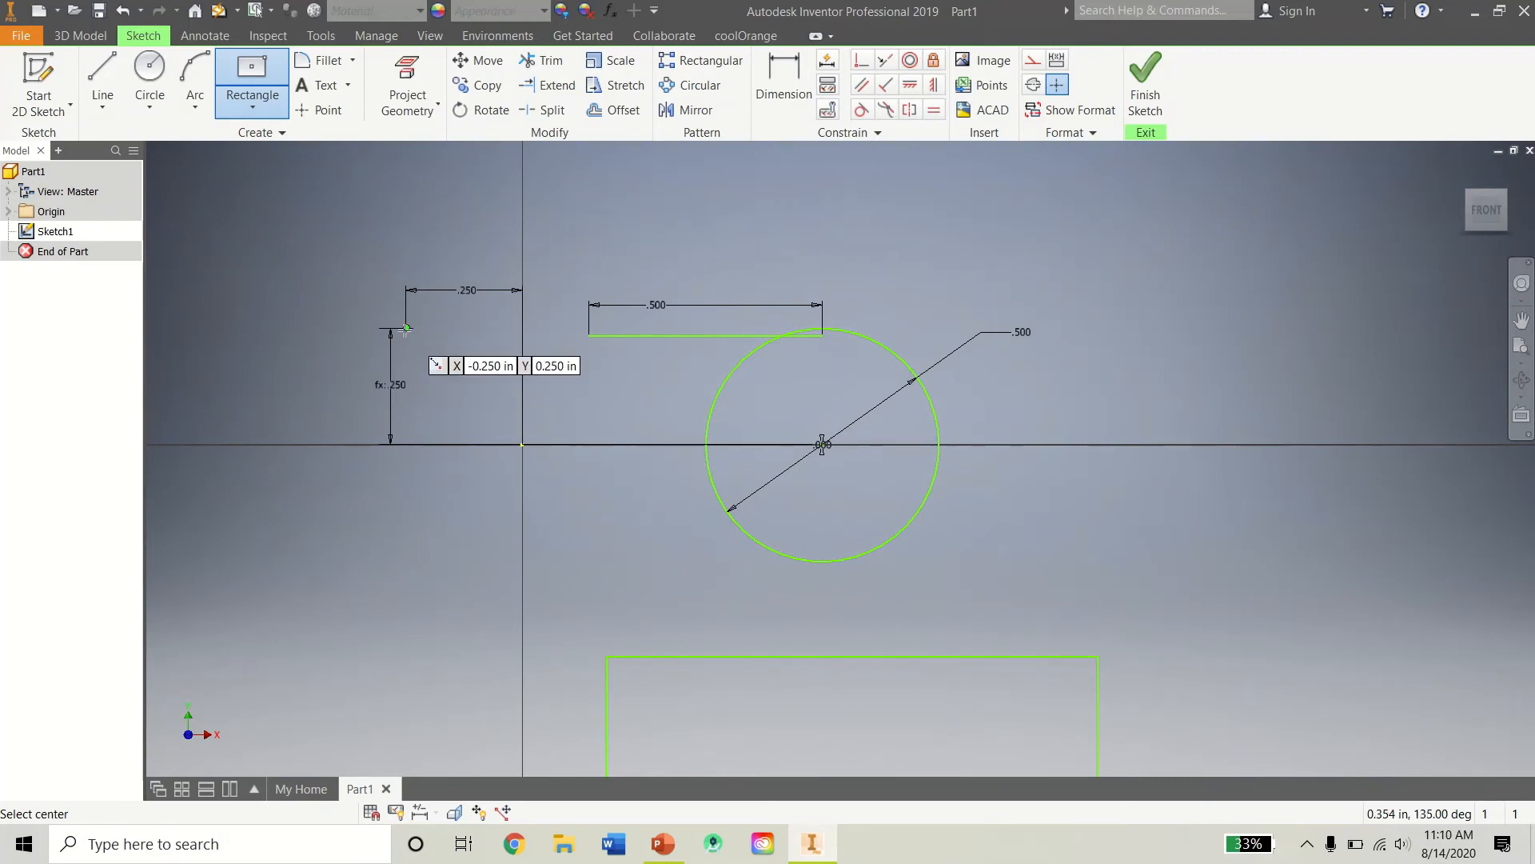
click(406, 328)
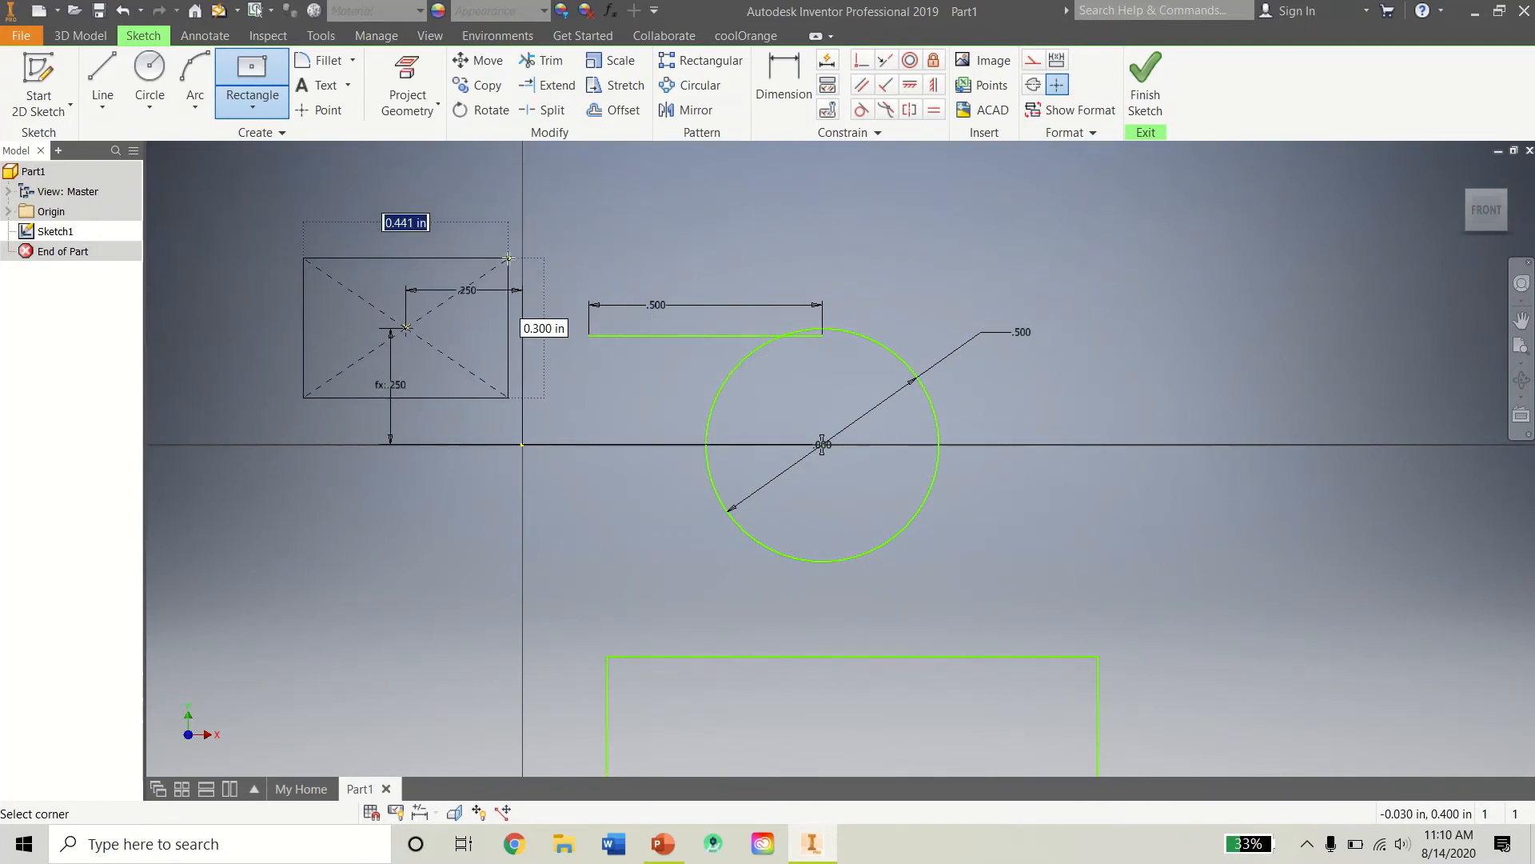
click(507, 259)
right_click(581, 259)
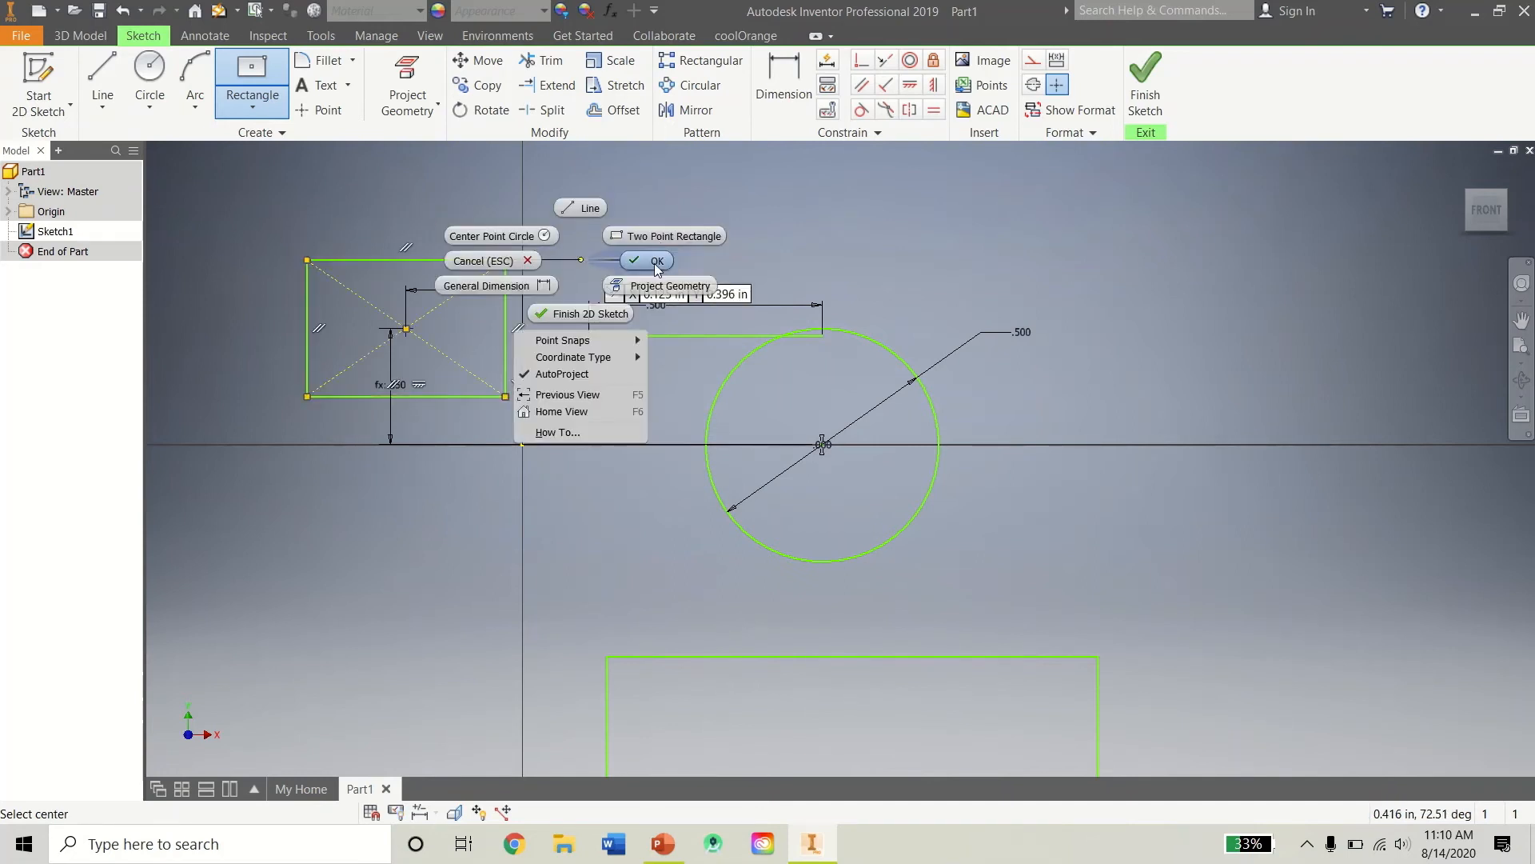
click(655, 264)
Dimension the centered rectangle's top edge with a trial value of 2 in and undo that value change.
scroll(406, 333, up, 5)
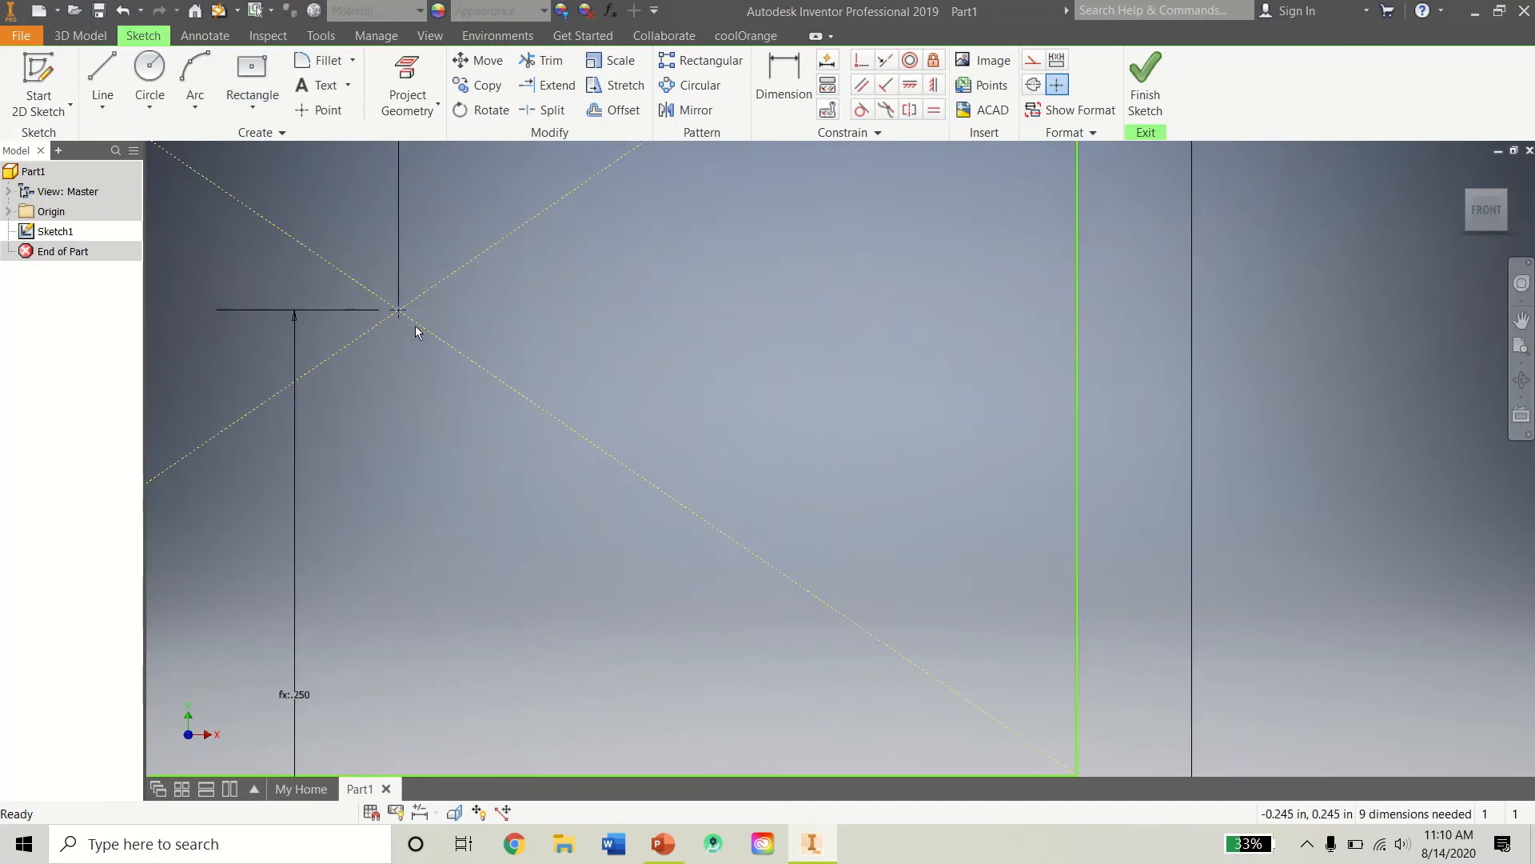
scroll(429, 321, down, 6)
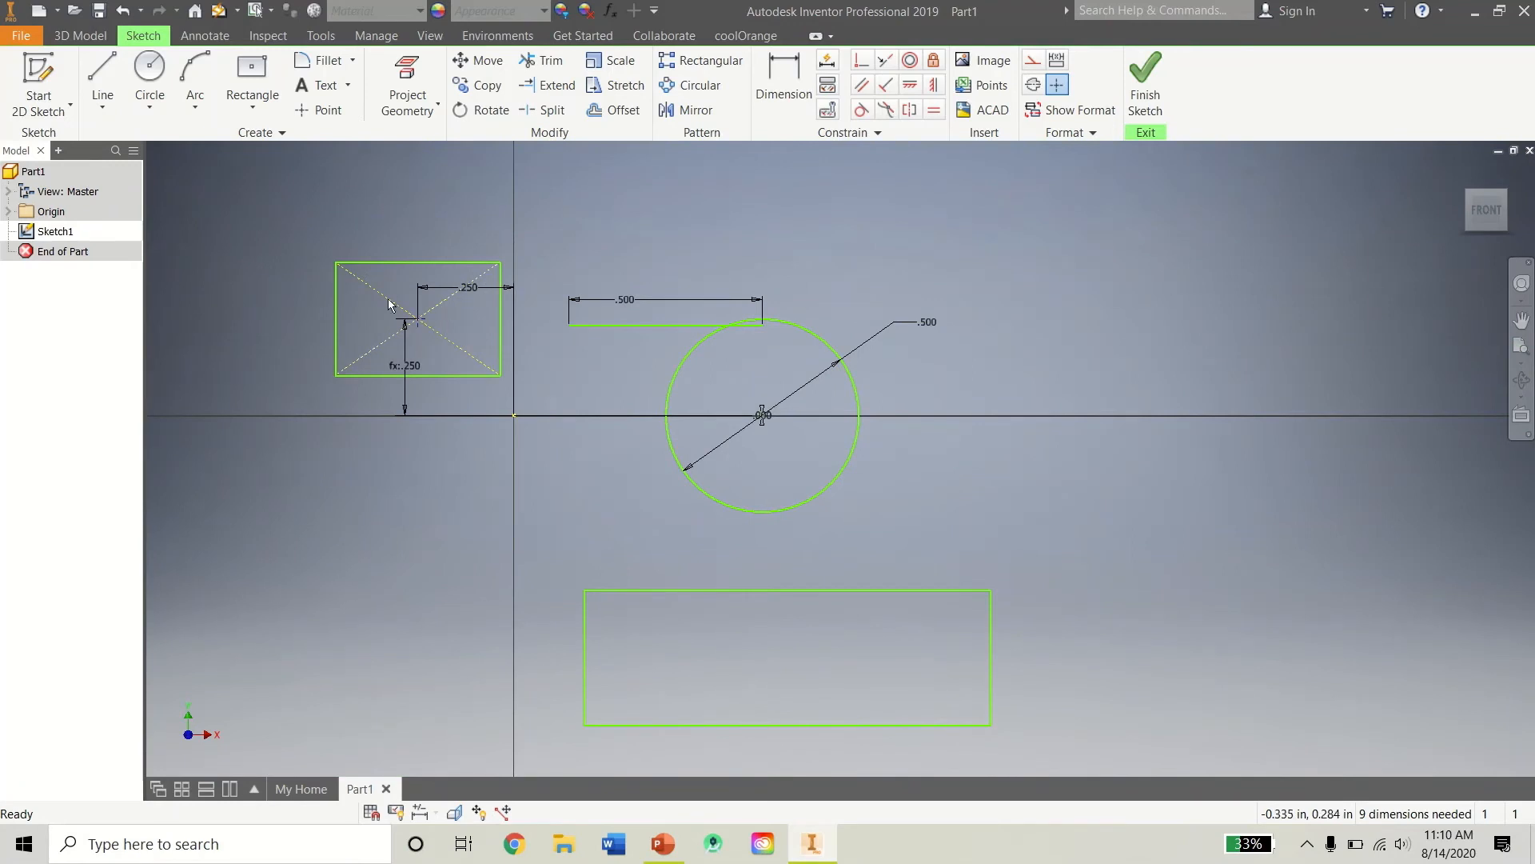
key(d)
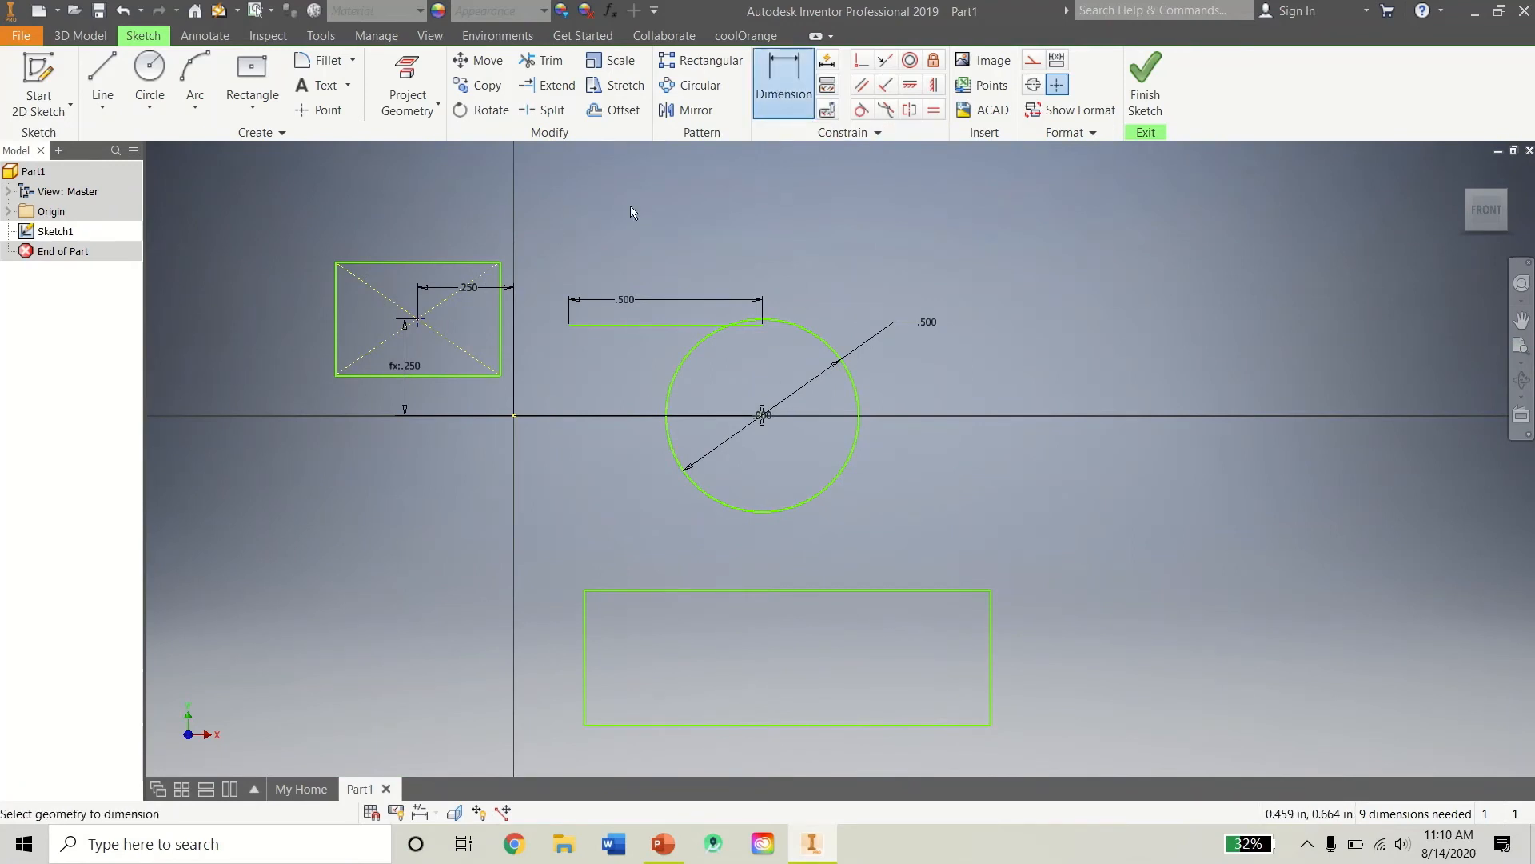
click(451, 260)
click(447, 241)
text(2)
key(Return)
key(ctrl+z)
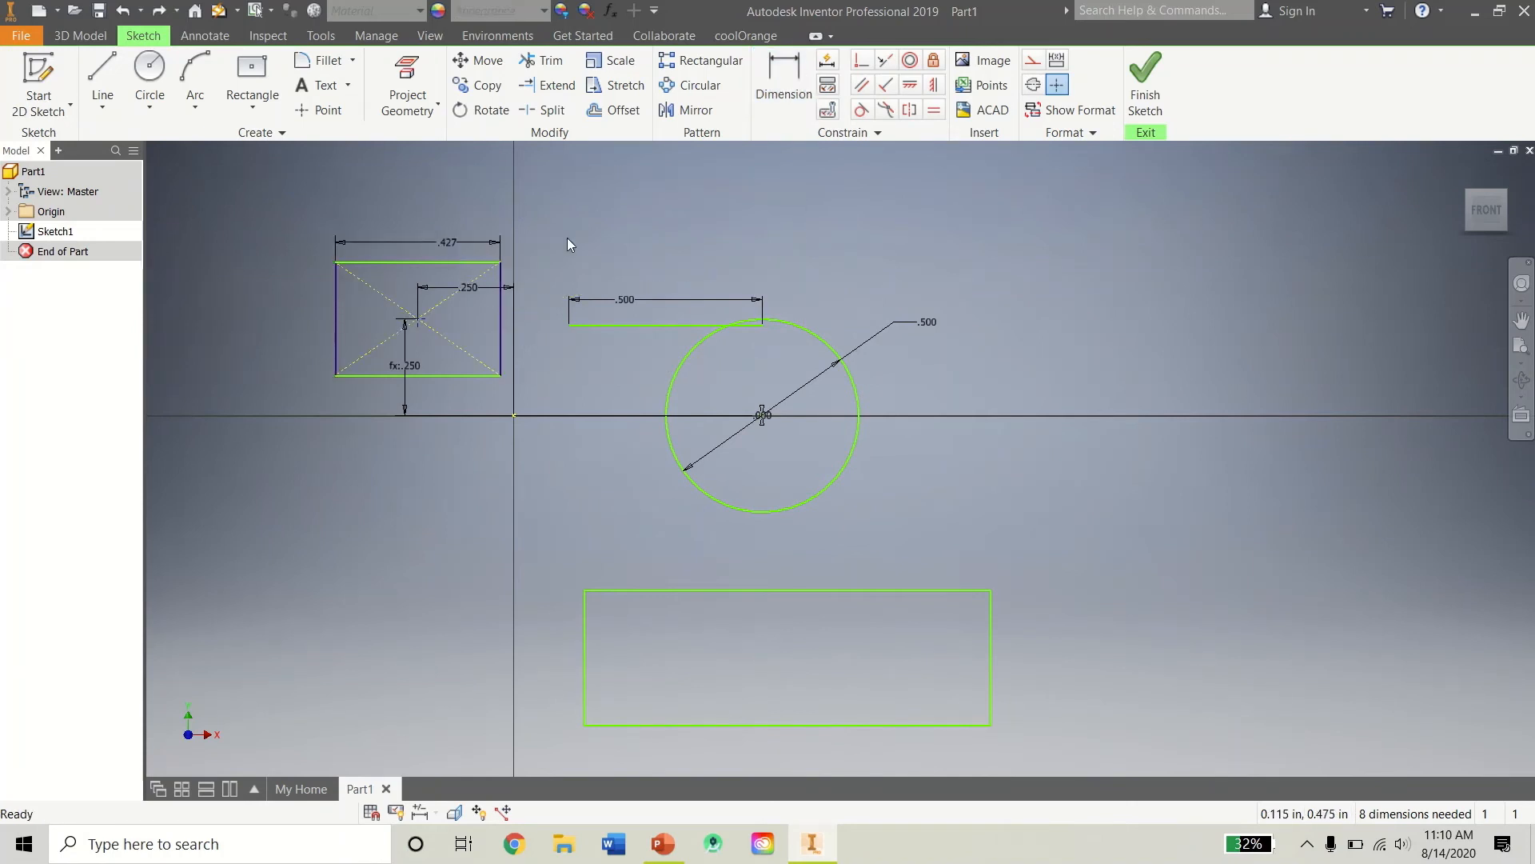
Sketch an 8-sided polygon in the empty area below and to the left of the origin and end the command.
scroll(718, 214, up, 5)
scroll(718, 214, down, 1)
mouse_move(718, 214)
middle_down()
mouse_move(597, 105)
mouse_move(541, 166)
middle_up()
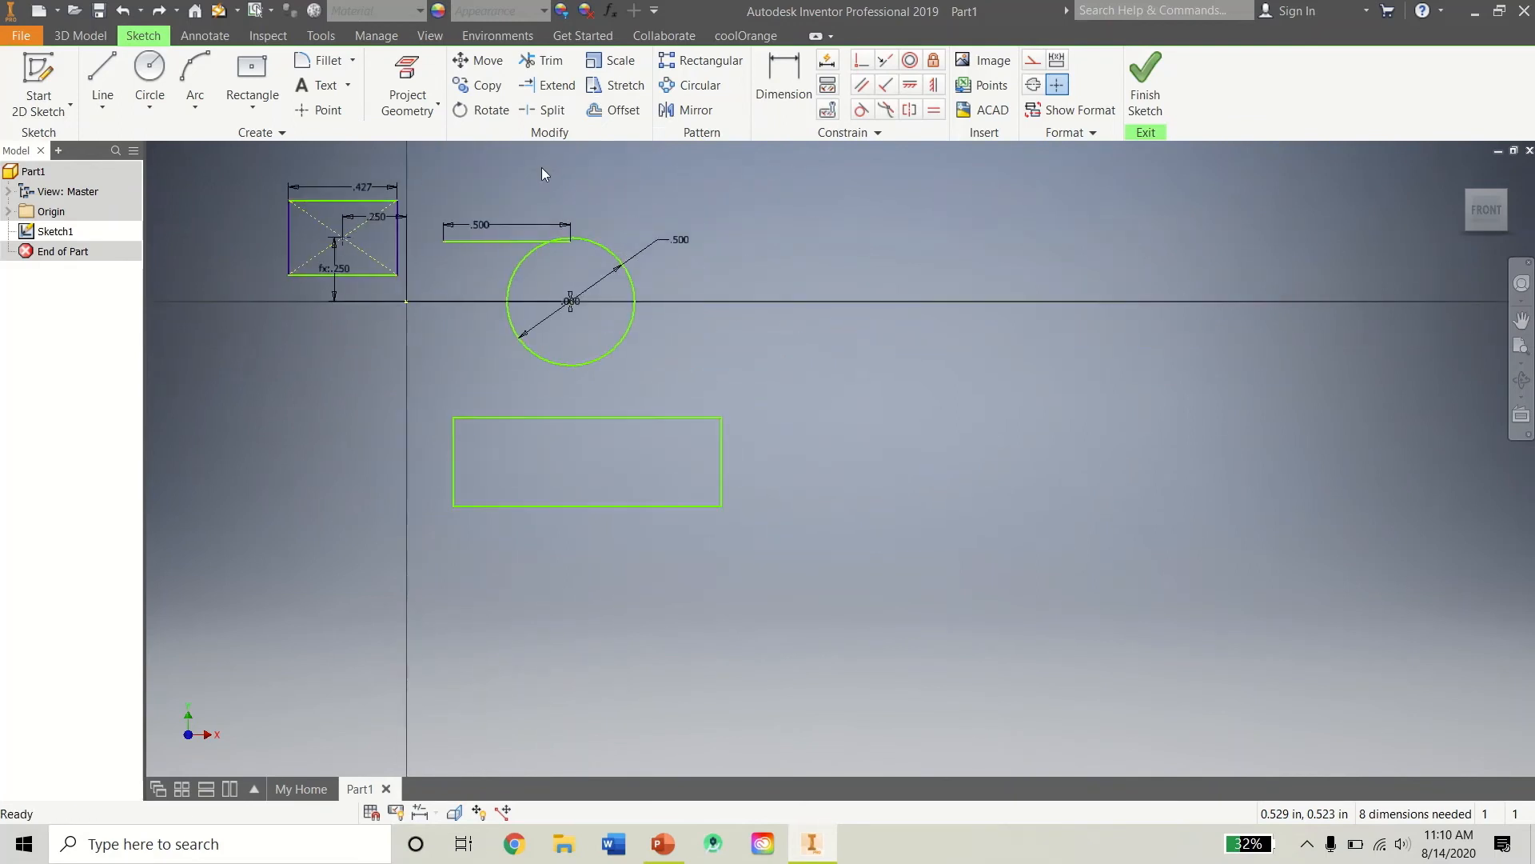
click(253, 106)
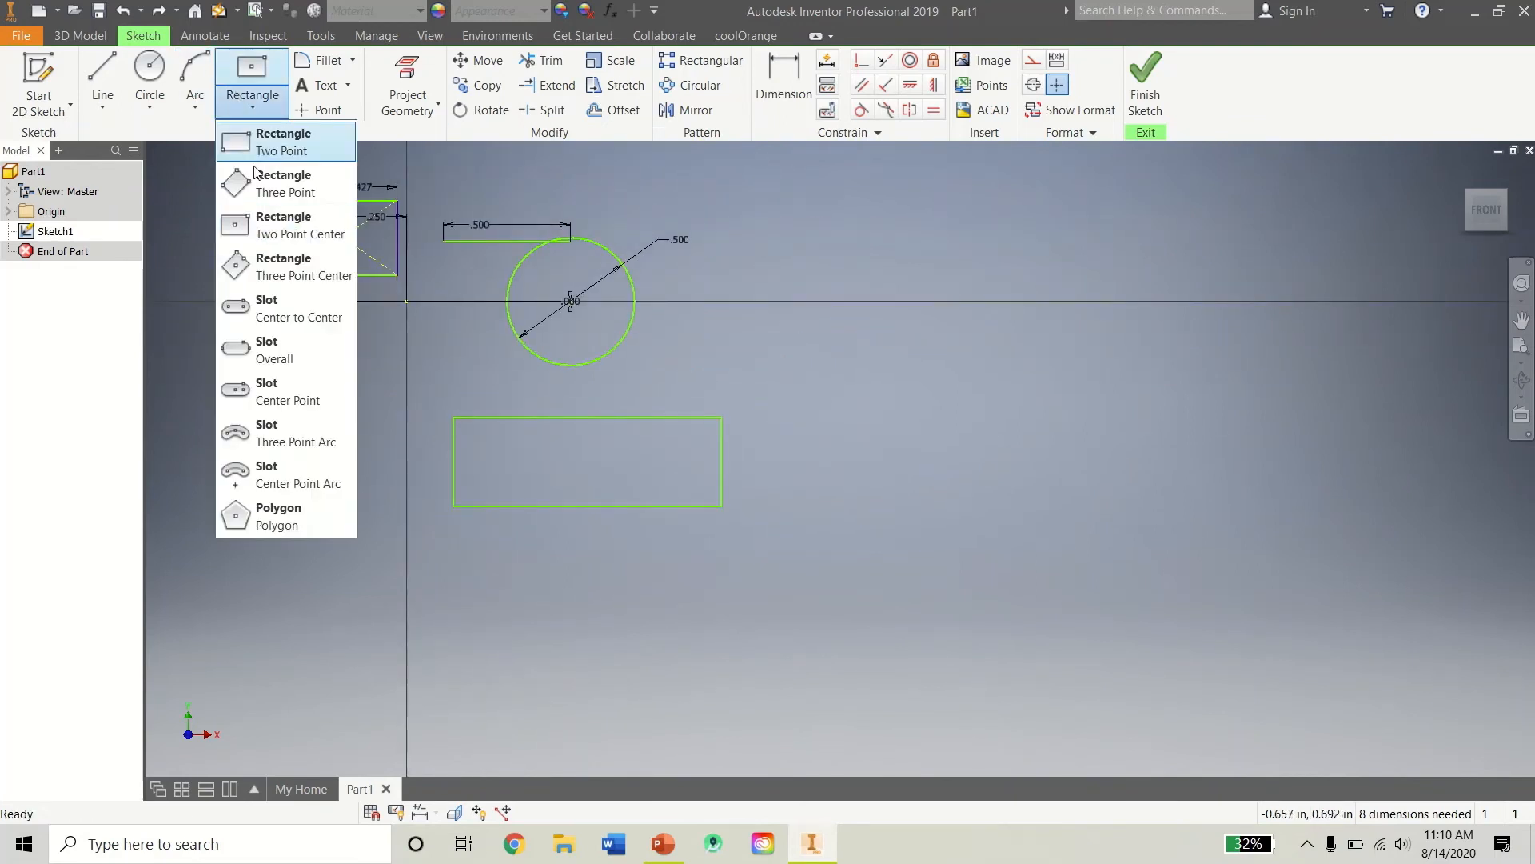
click(272, 516)
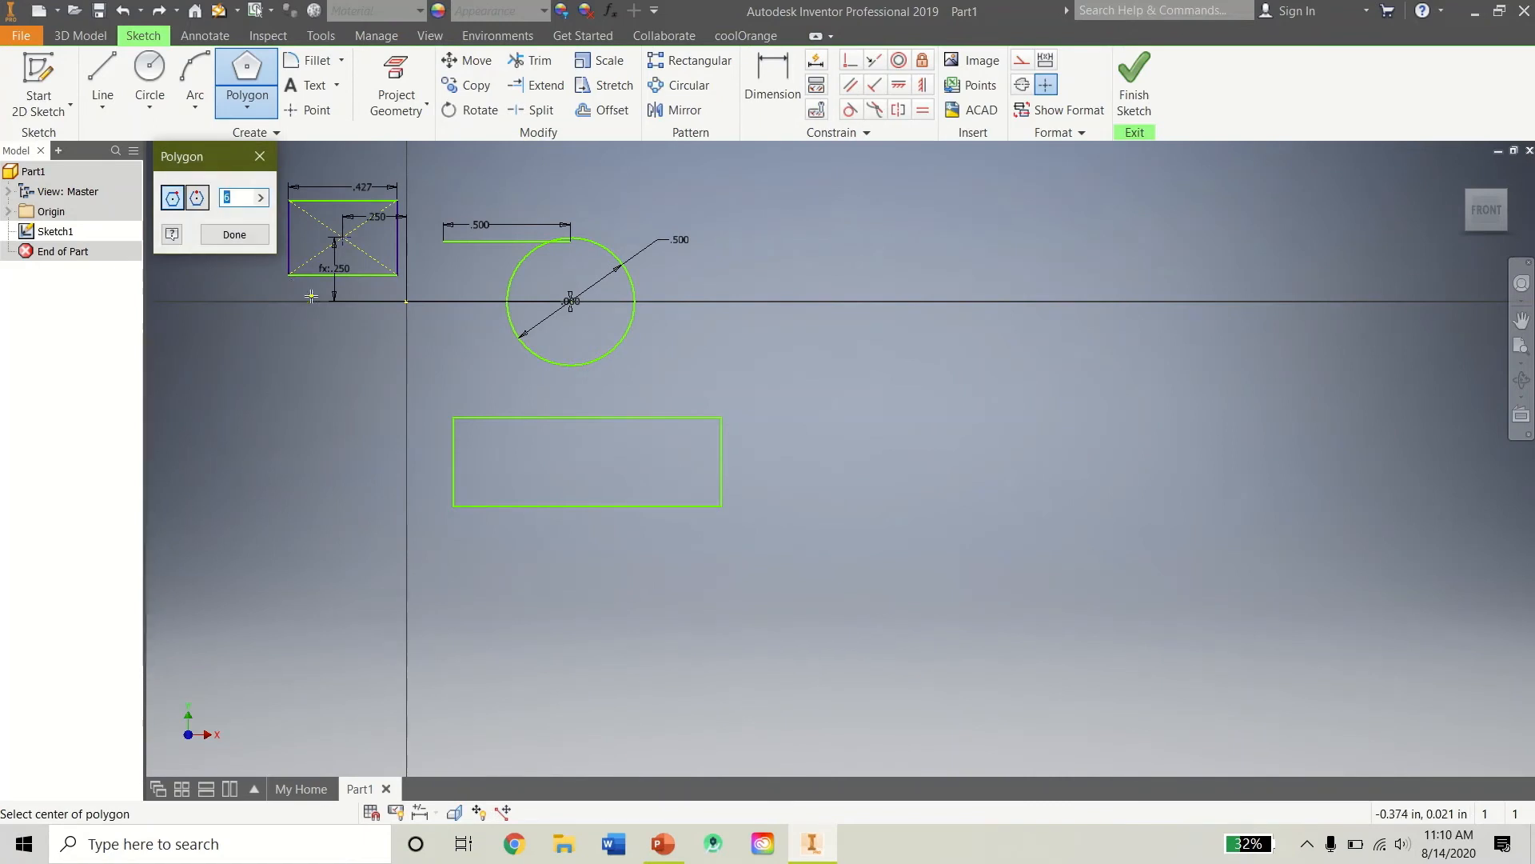
middle_drag(230, 500, 295, 520)
middle_drag(315, 275, 318, 277)
click(245, 195)
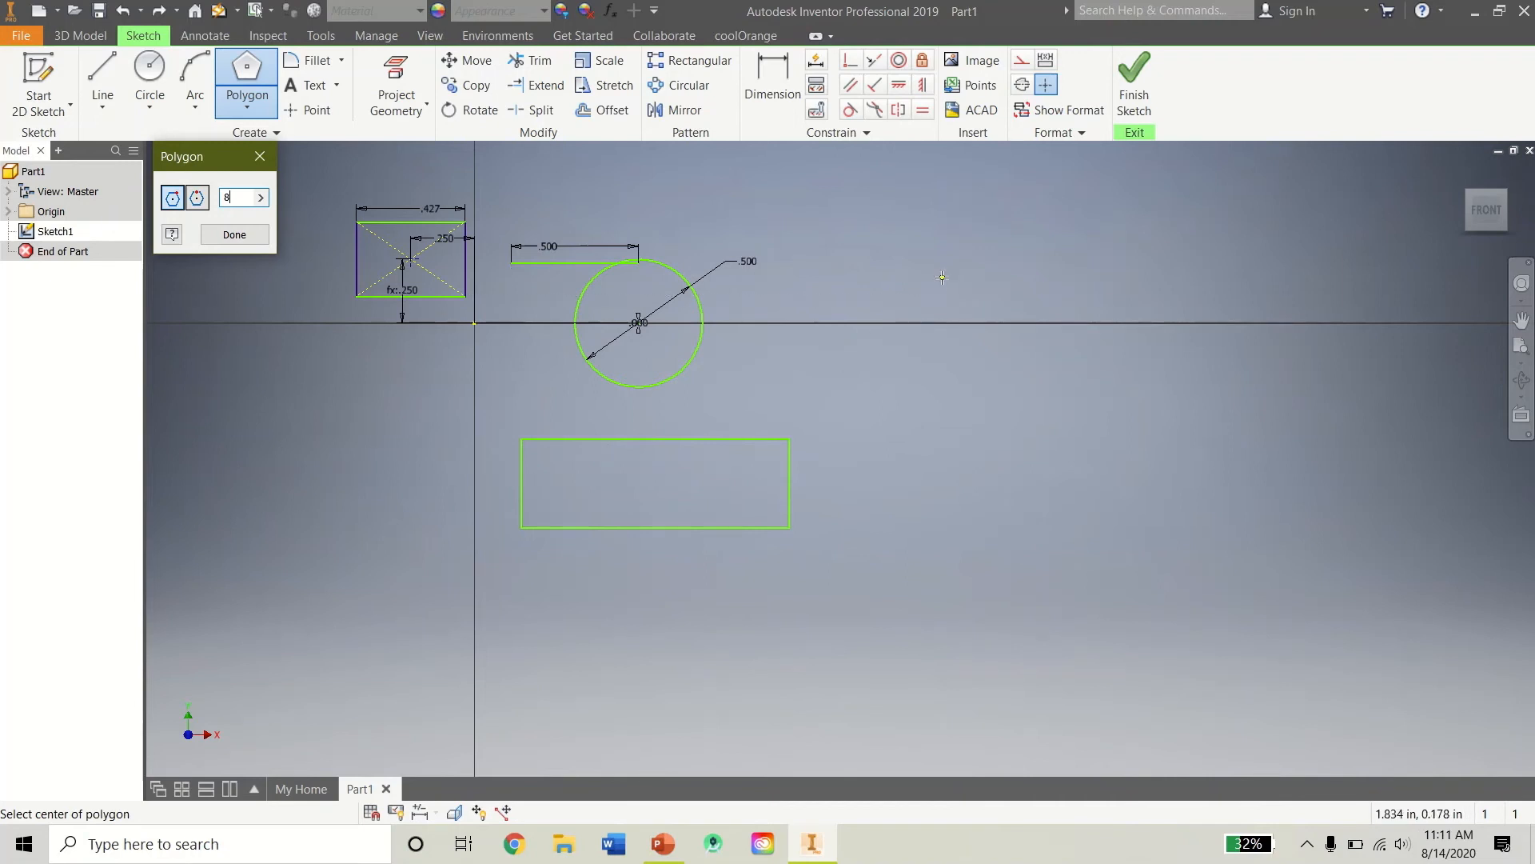
mouse_move(245, 414)
middle_down()
mouse_move(422, 377)
mouse_move(470, 382)
middle_up()
click(352, 432)
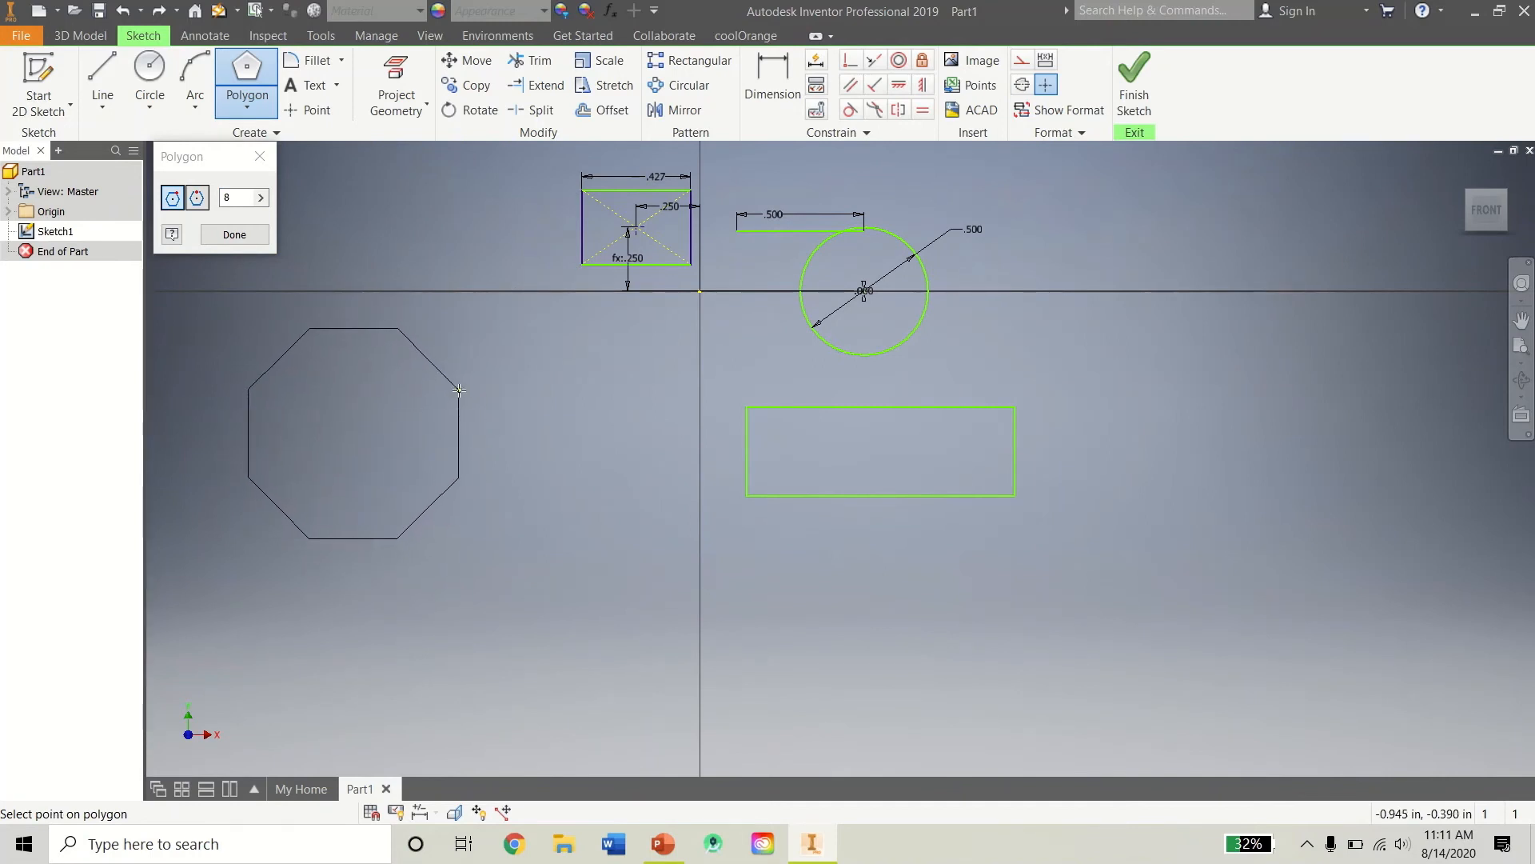
click(460, 391)
right_click(582, 499)
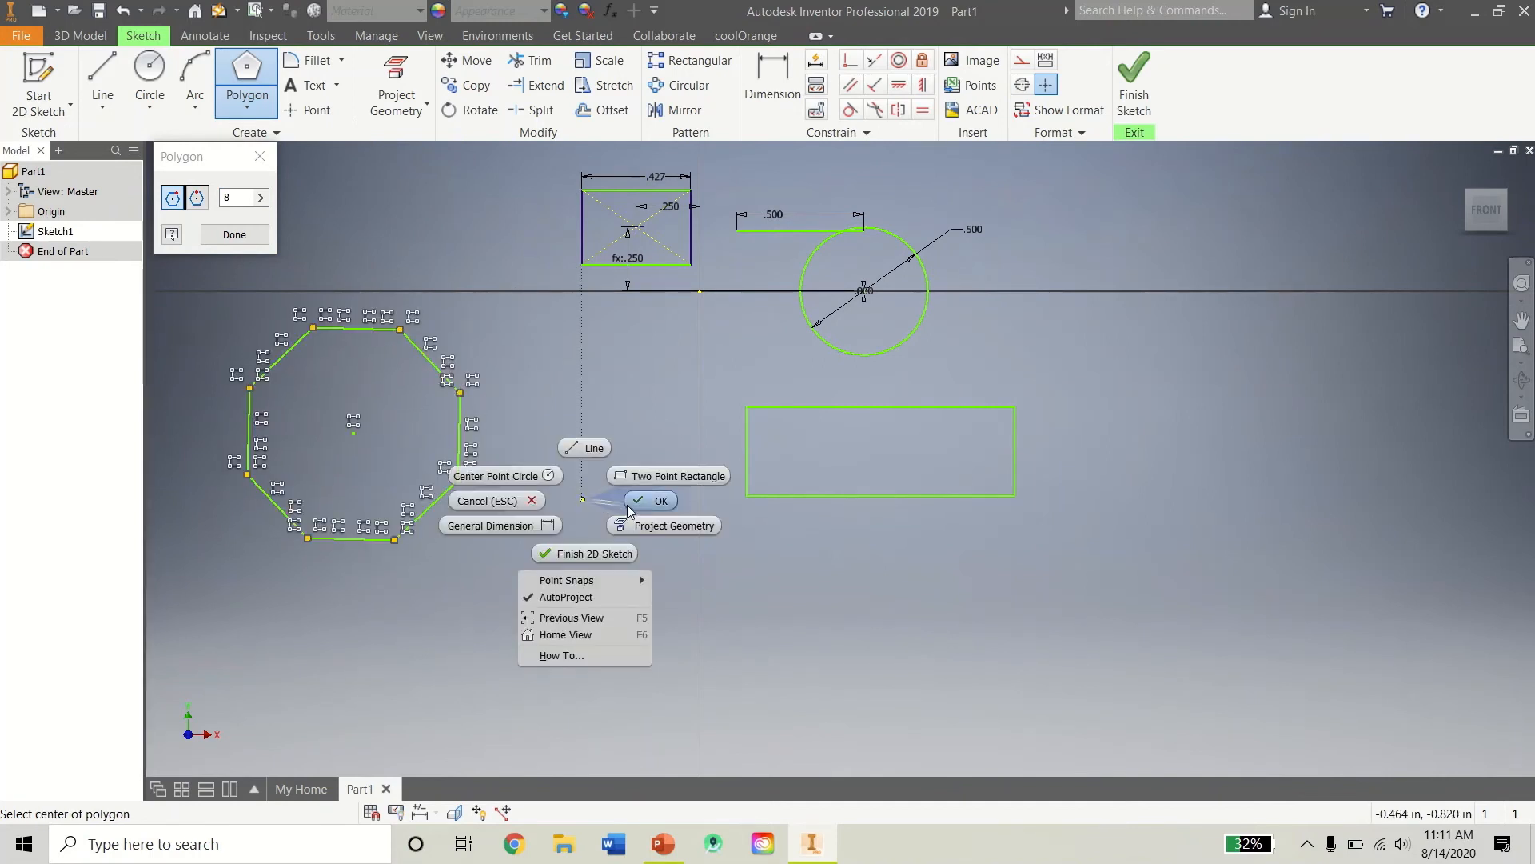
click(629, 510)
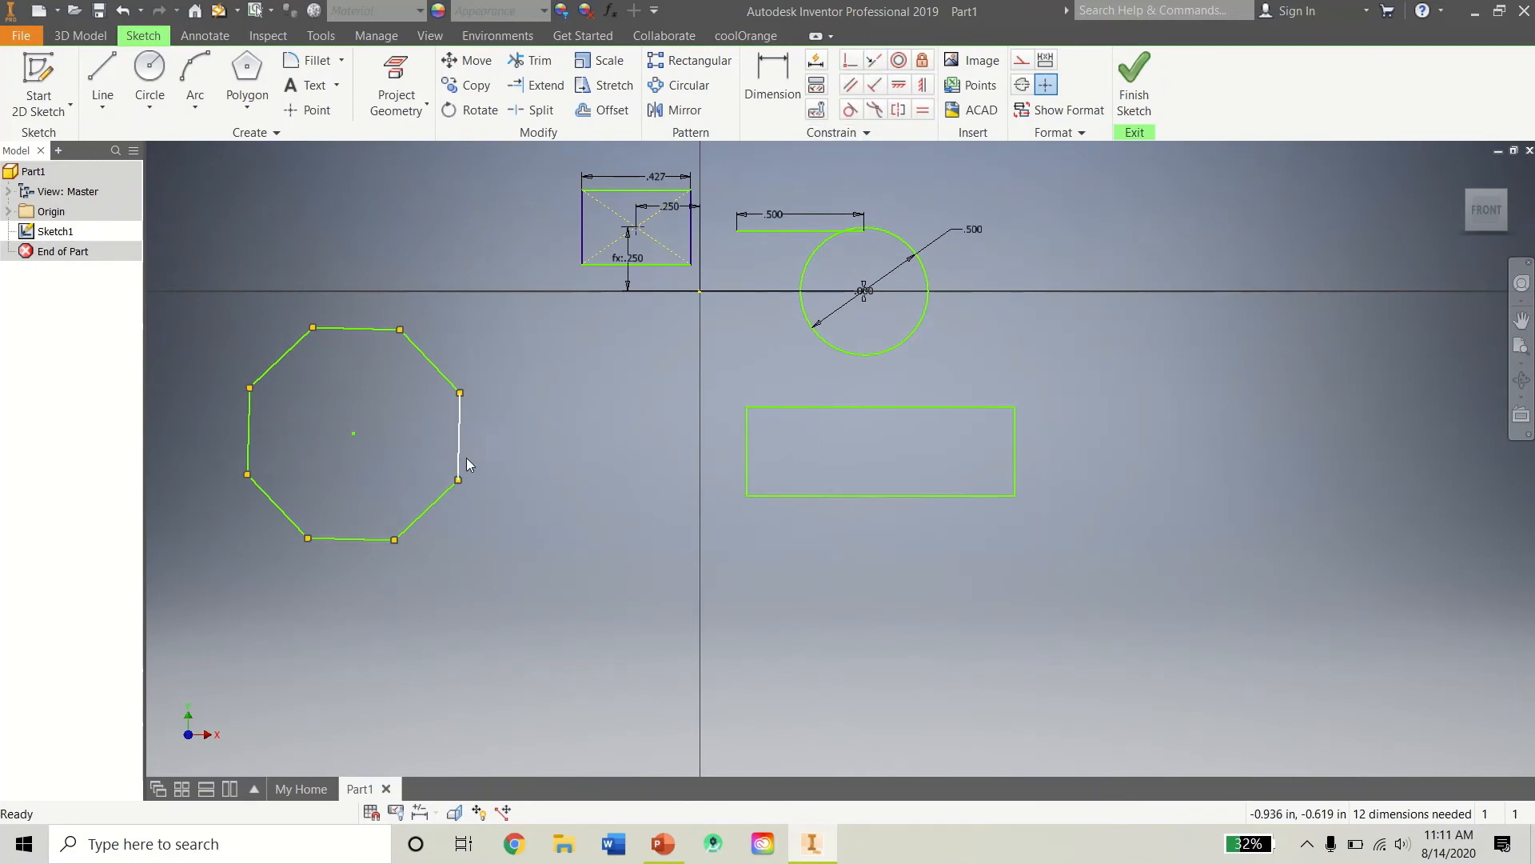
Dimension the octagon's top side and set its length to .3 in.
key(d)
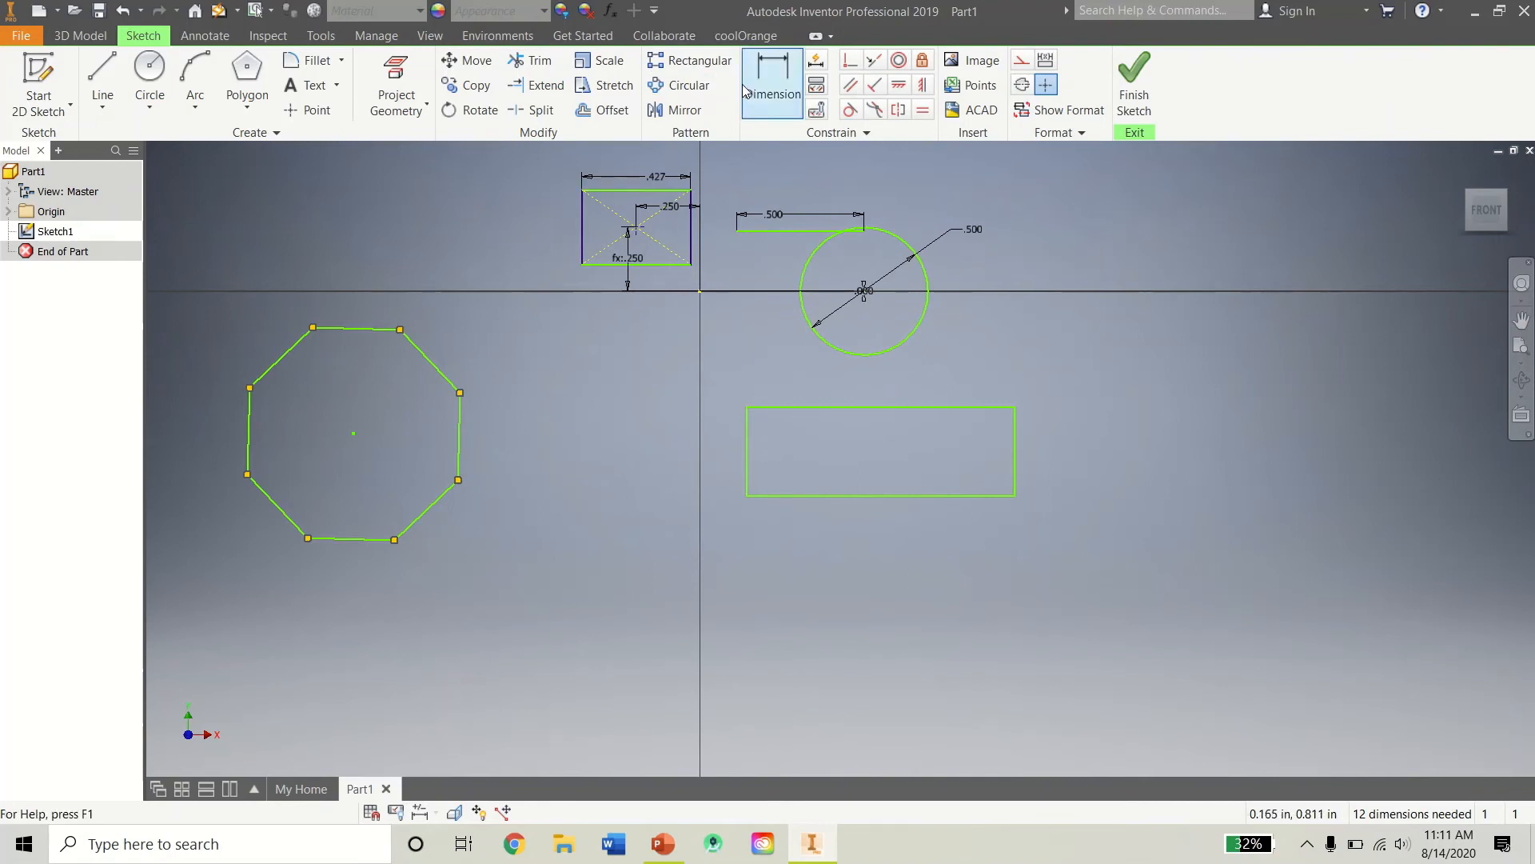
click(353, 301)
text(.3)
key(Return)
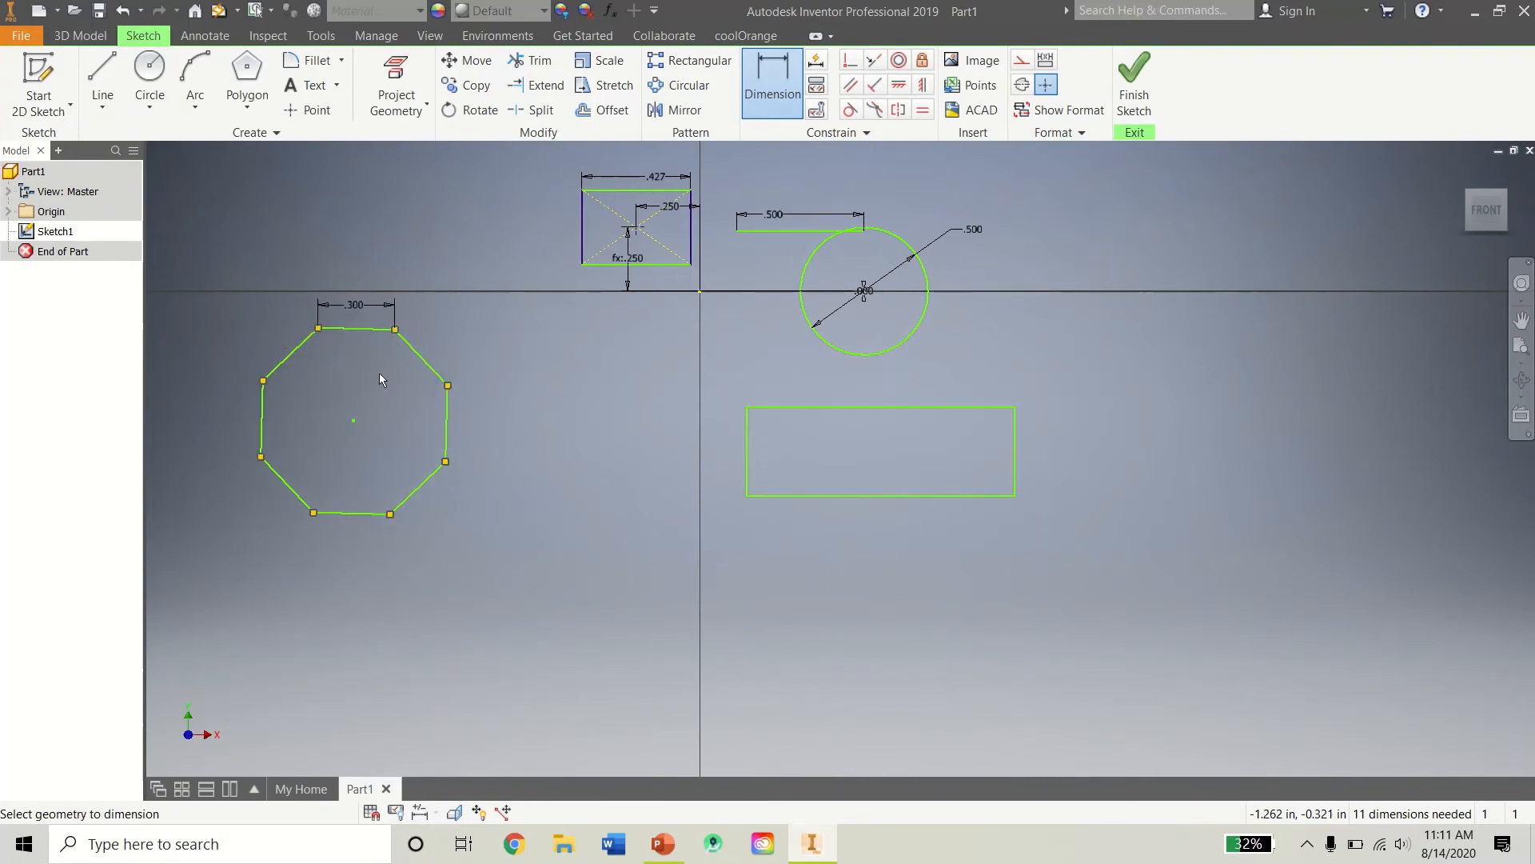
End dimensioning and sketch a shallow three-point arc about 0.9 in wide in the empty area to the right of the circle.
right_click(553, 330)
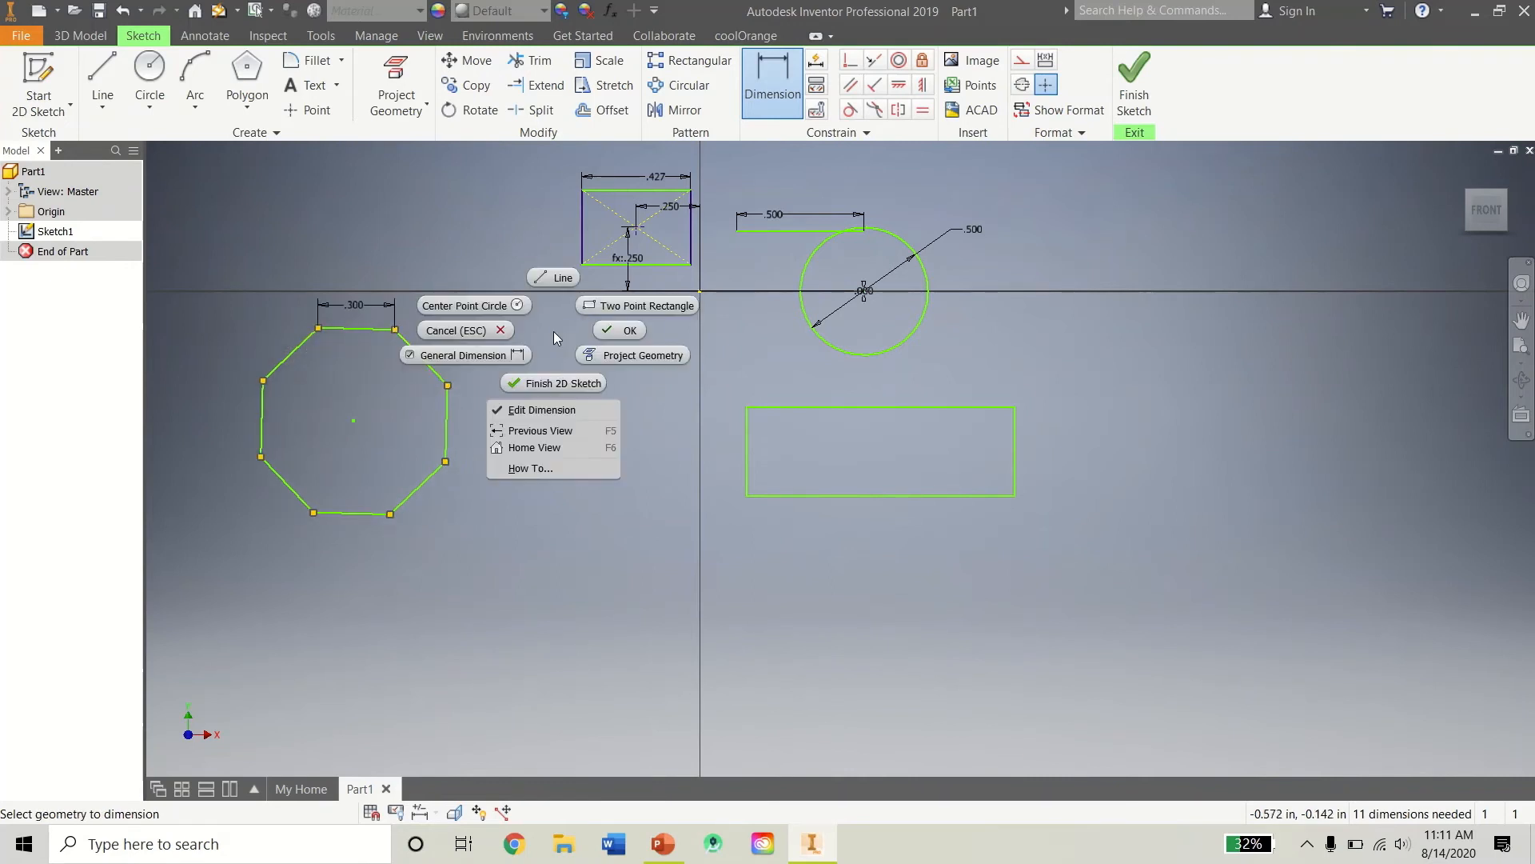
click(622, 331)
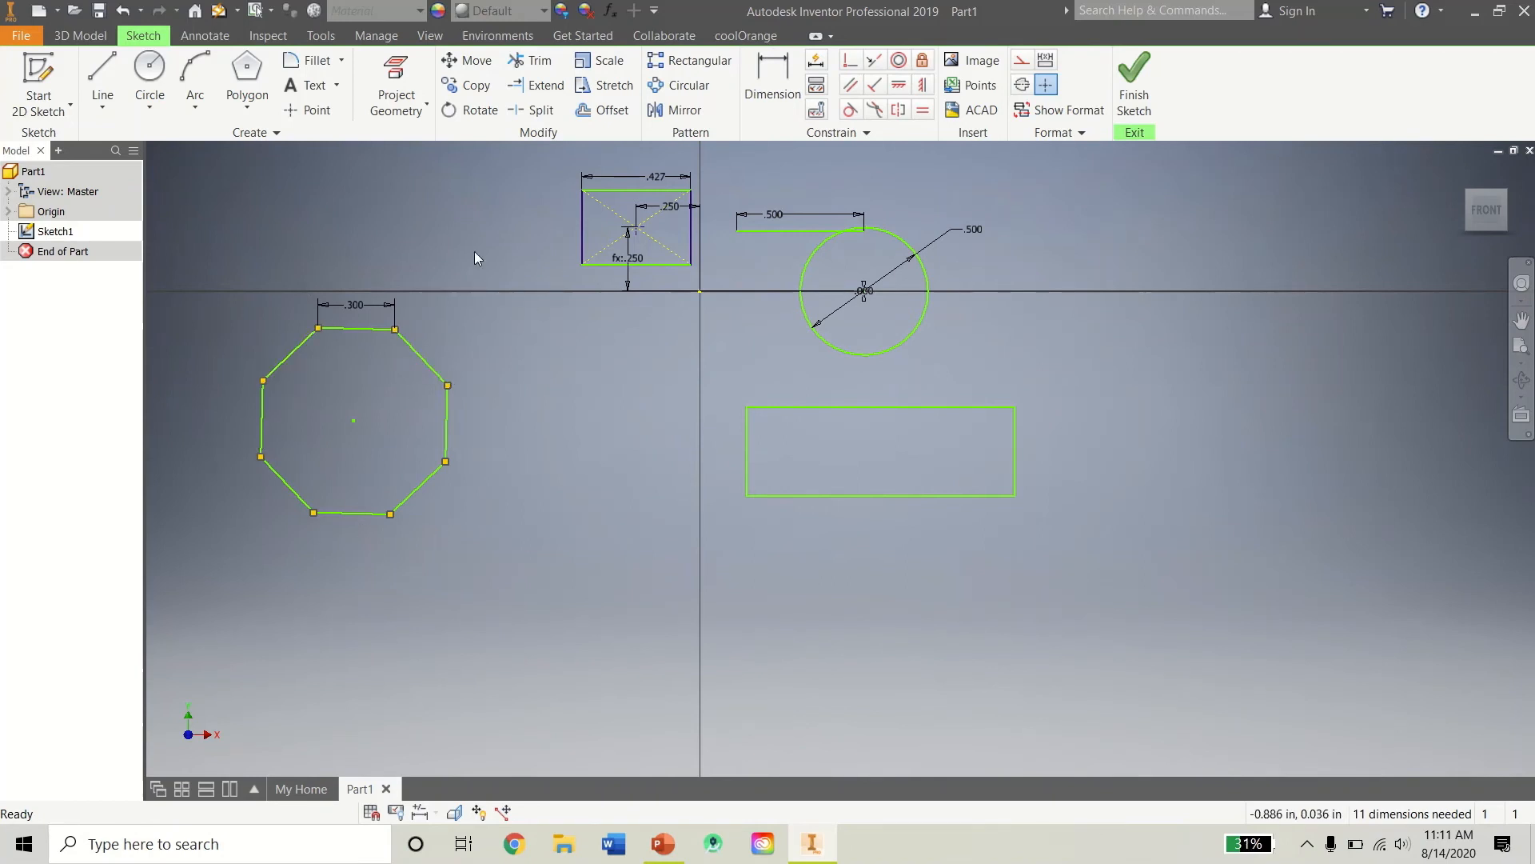
click(200, 67)
mouse_move(687, 400)
middle_down()
mouse_move(280, 445)
mouse_move(226, 527)
middle_up()
middle_drag(755, 300, 640, 323)
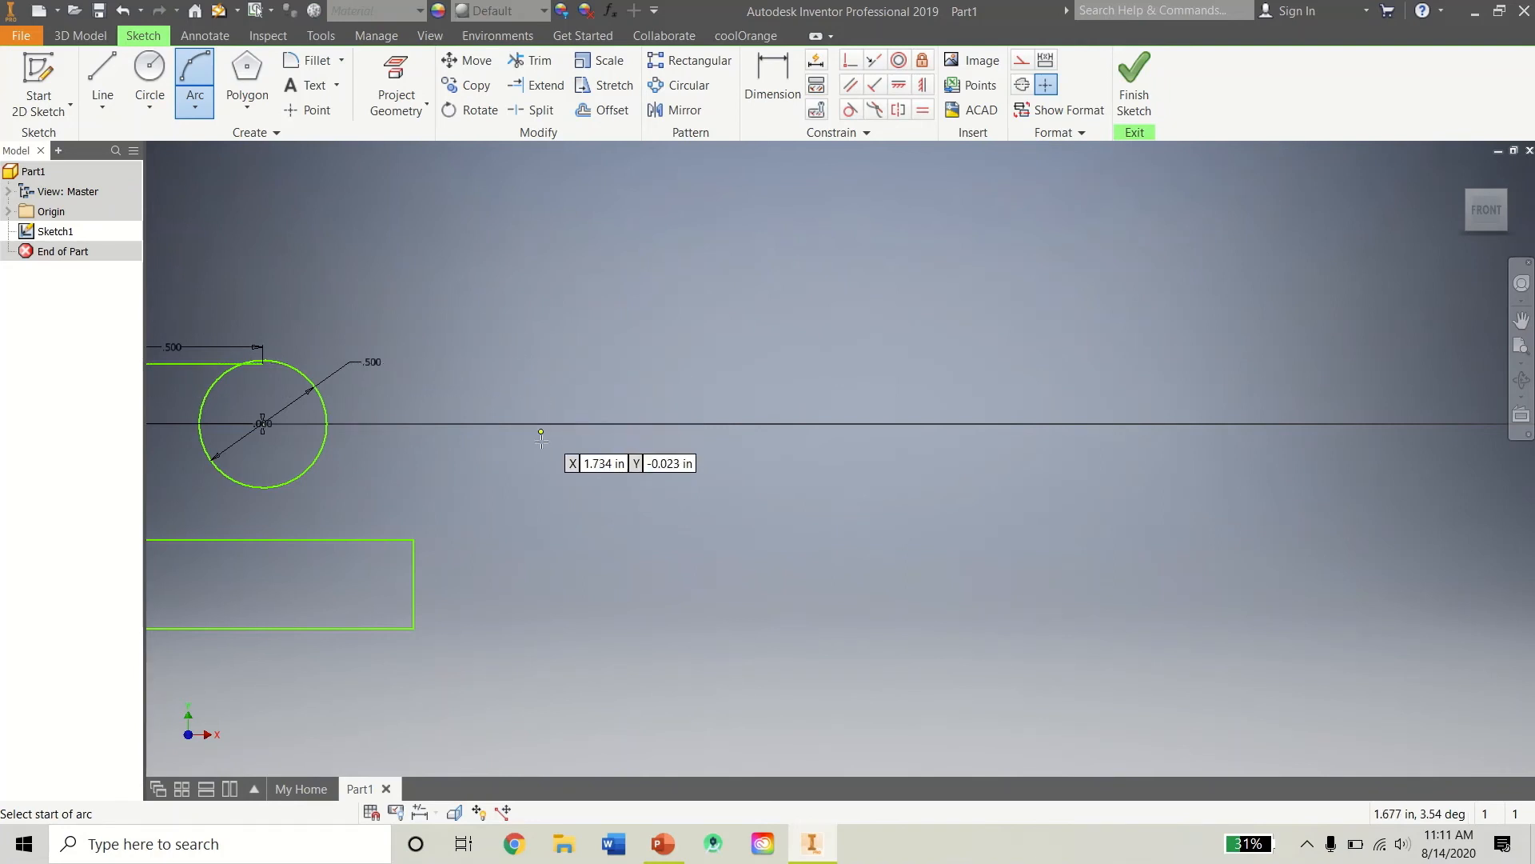
click(536, 475)
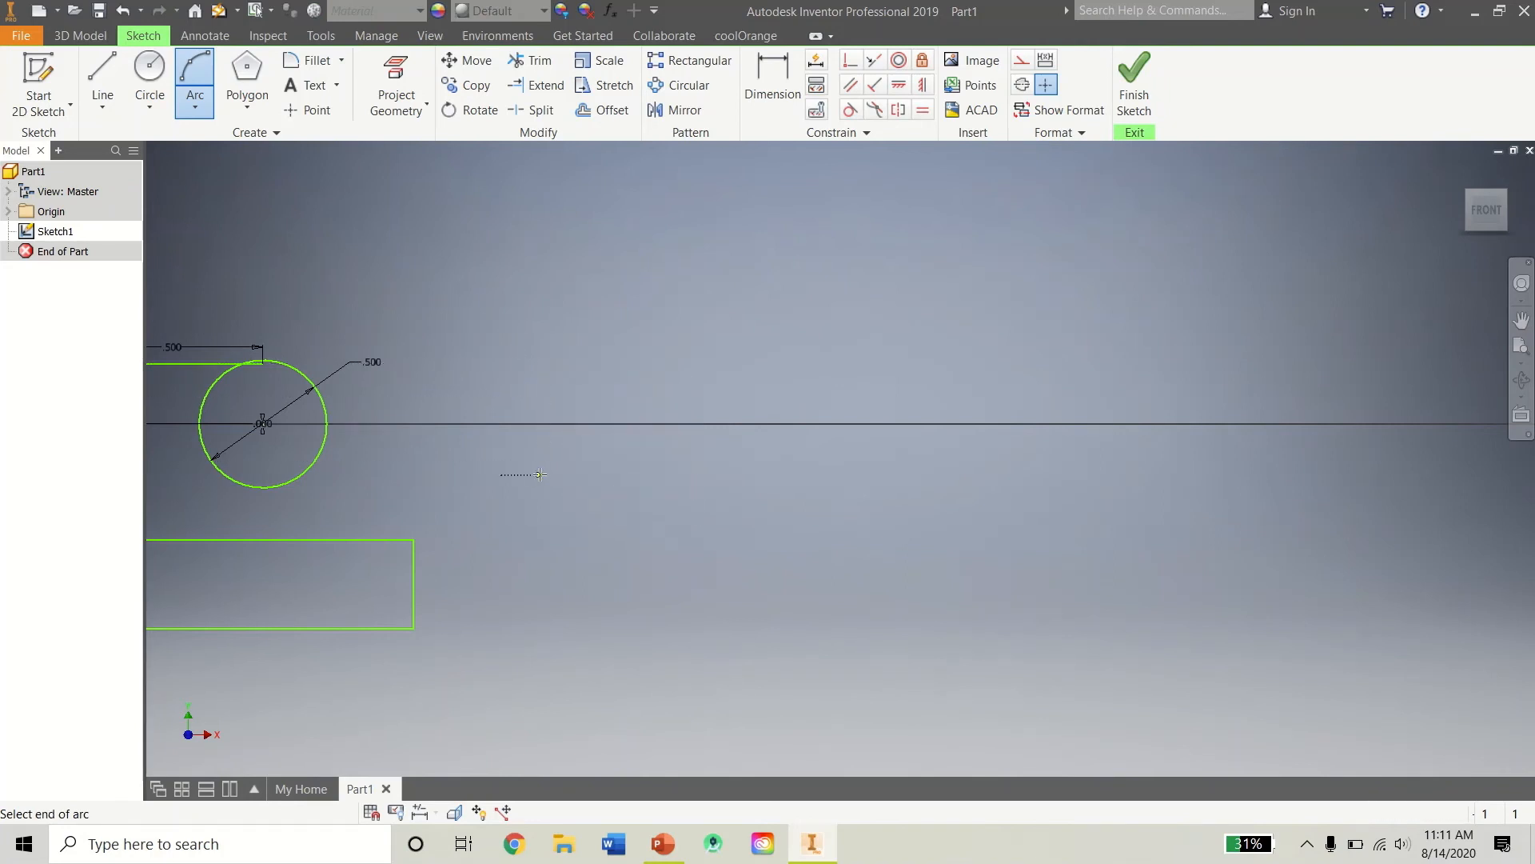
click(766, 478)
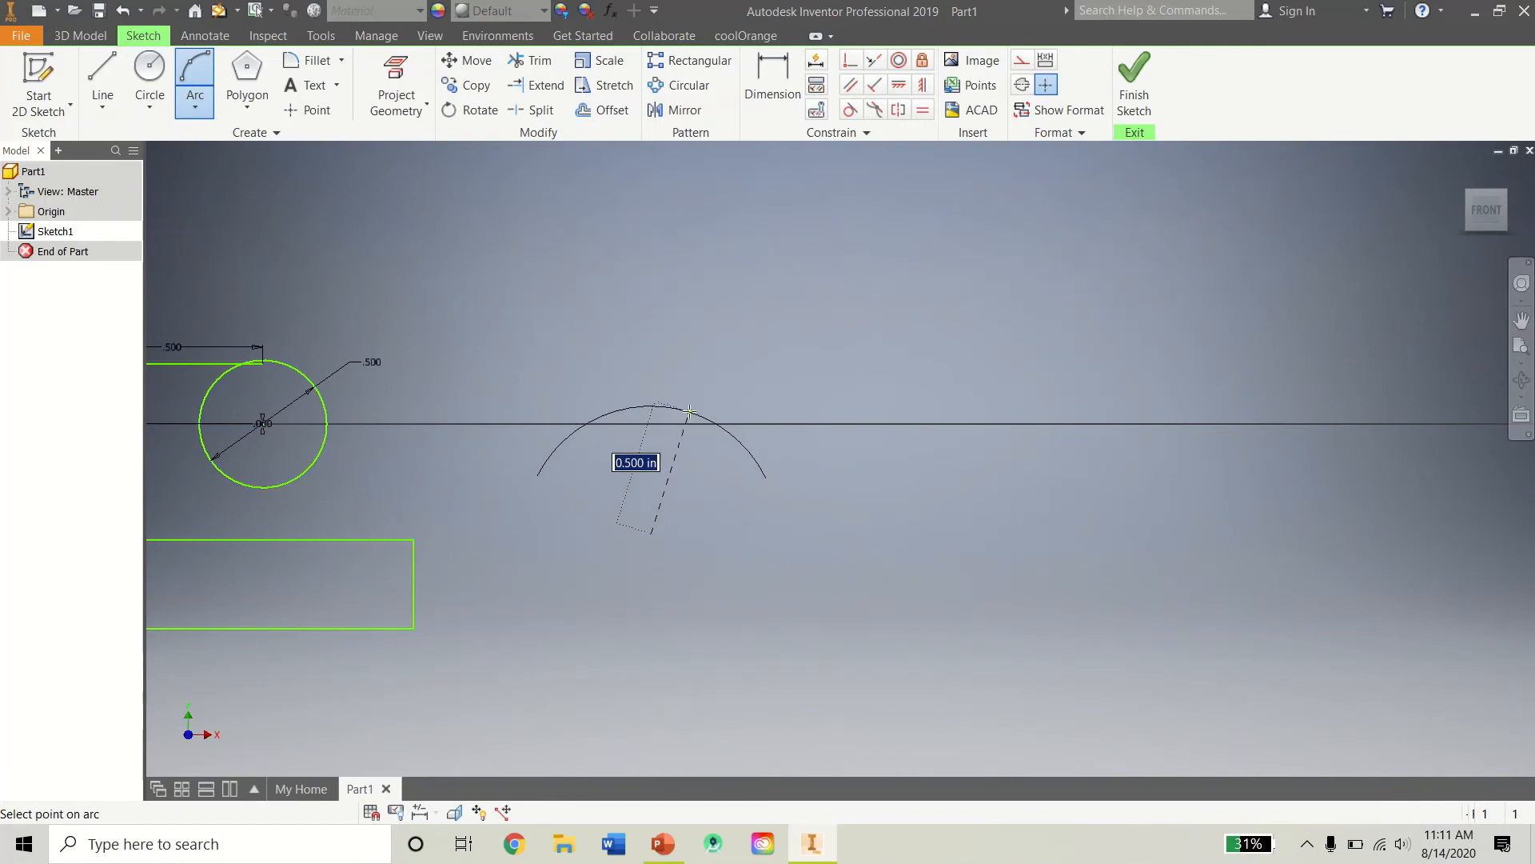
click(652, 434)
right_click(717, 539)
click(705, 587)
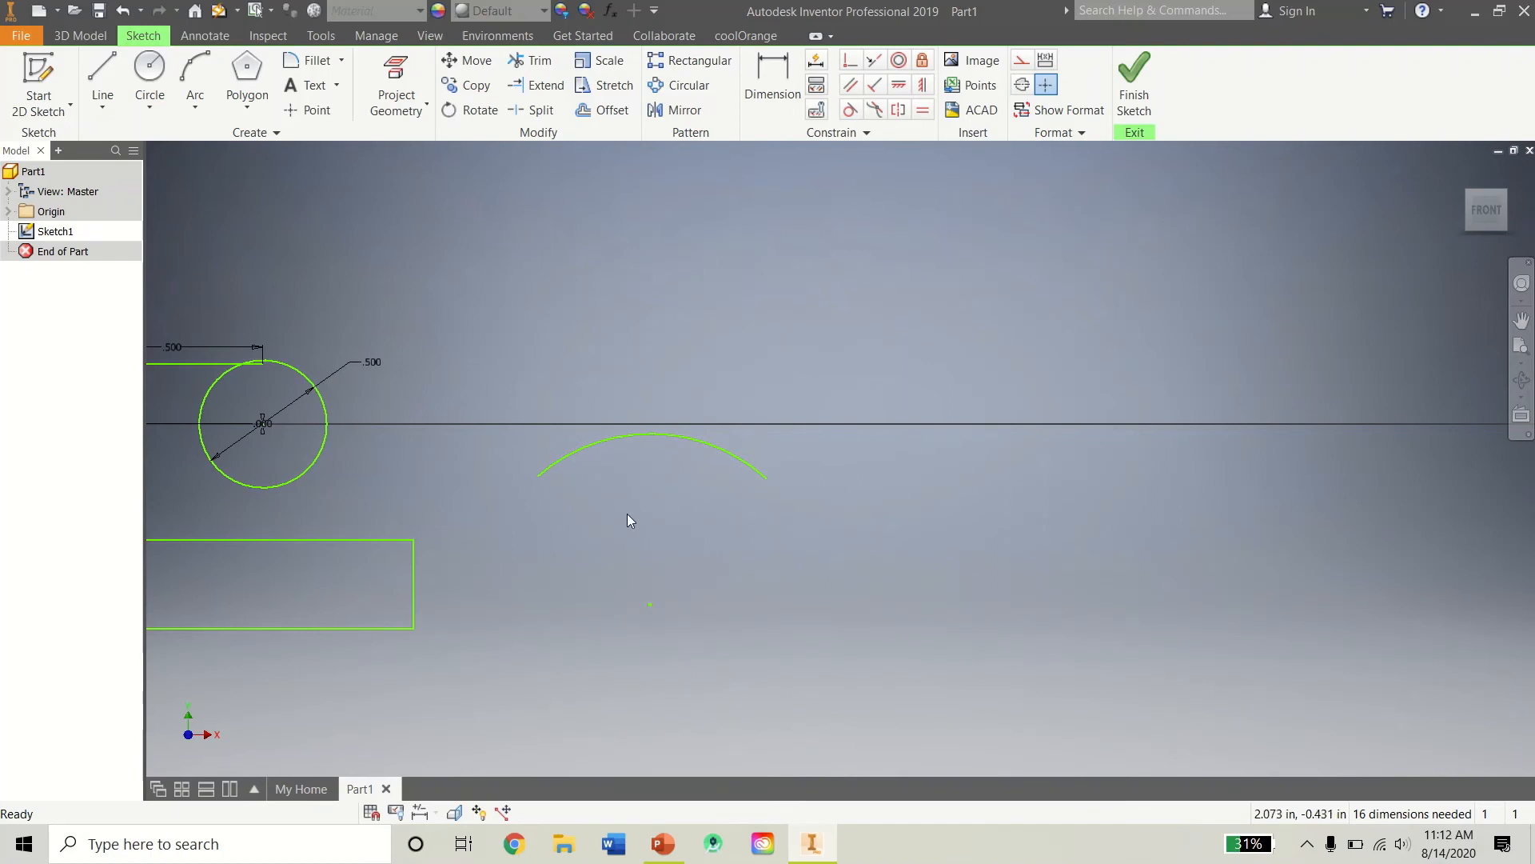
key(d)
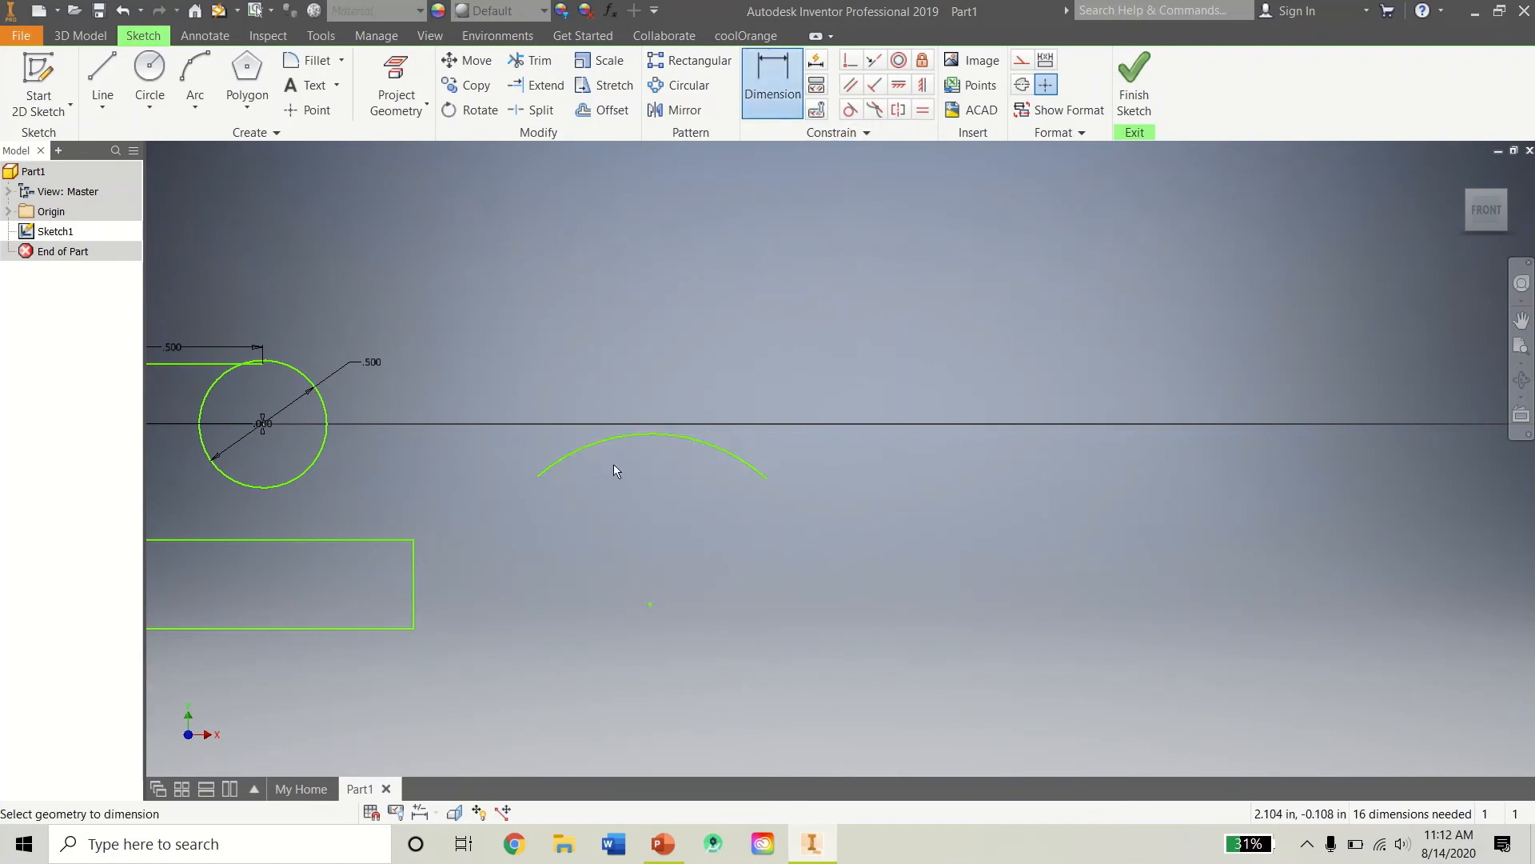
click(583, 448)
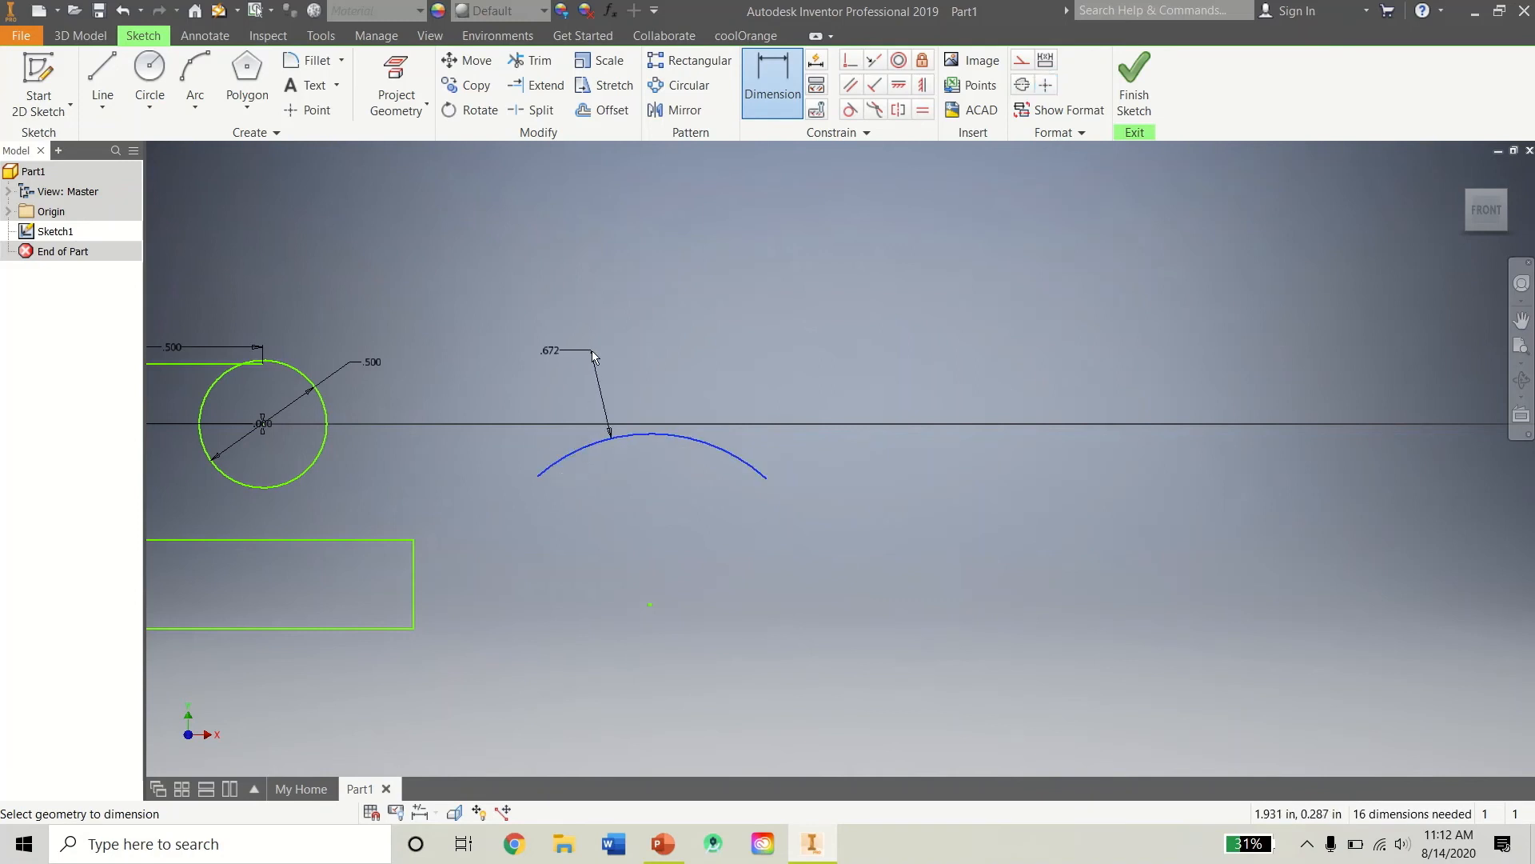
right_click(632, 519)
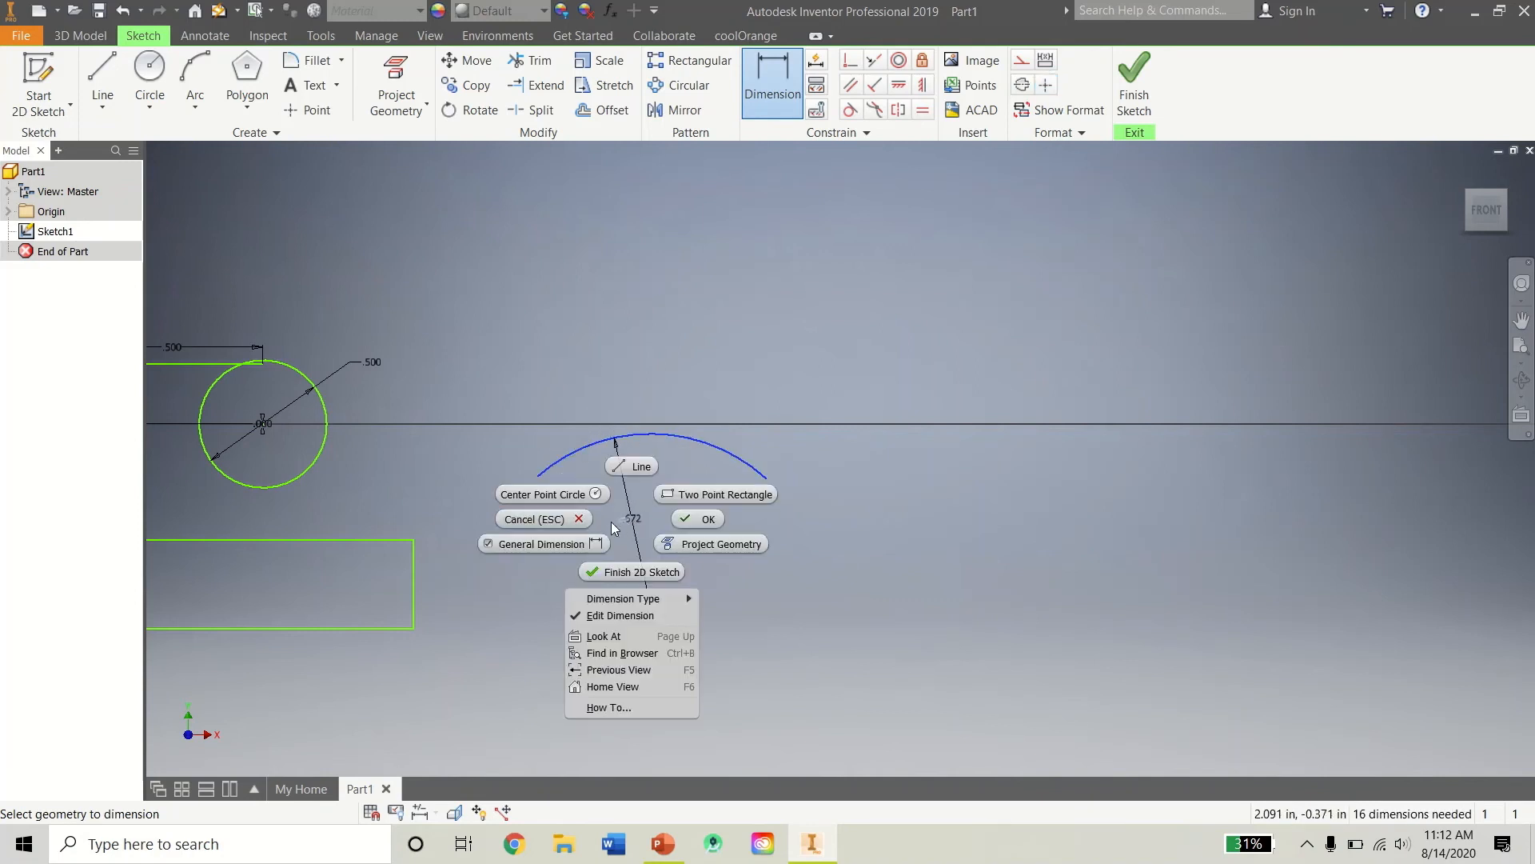
click(580, 520)
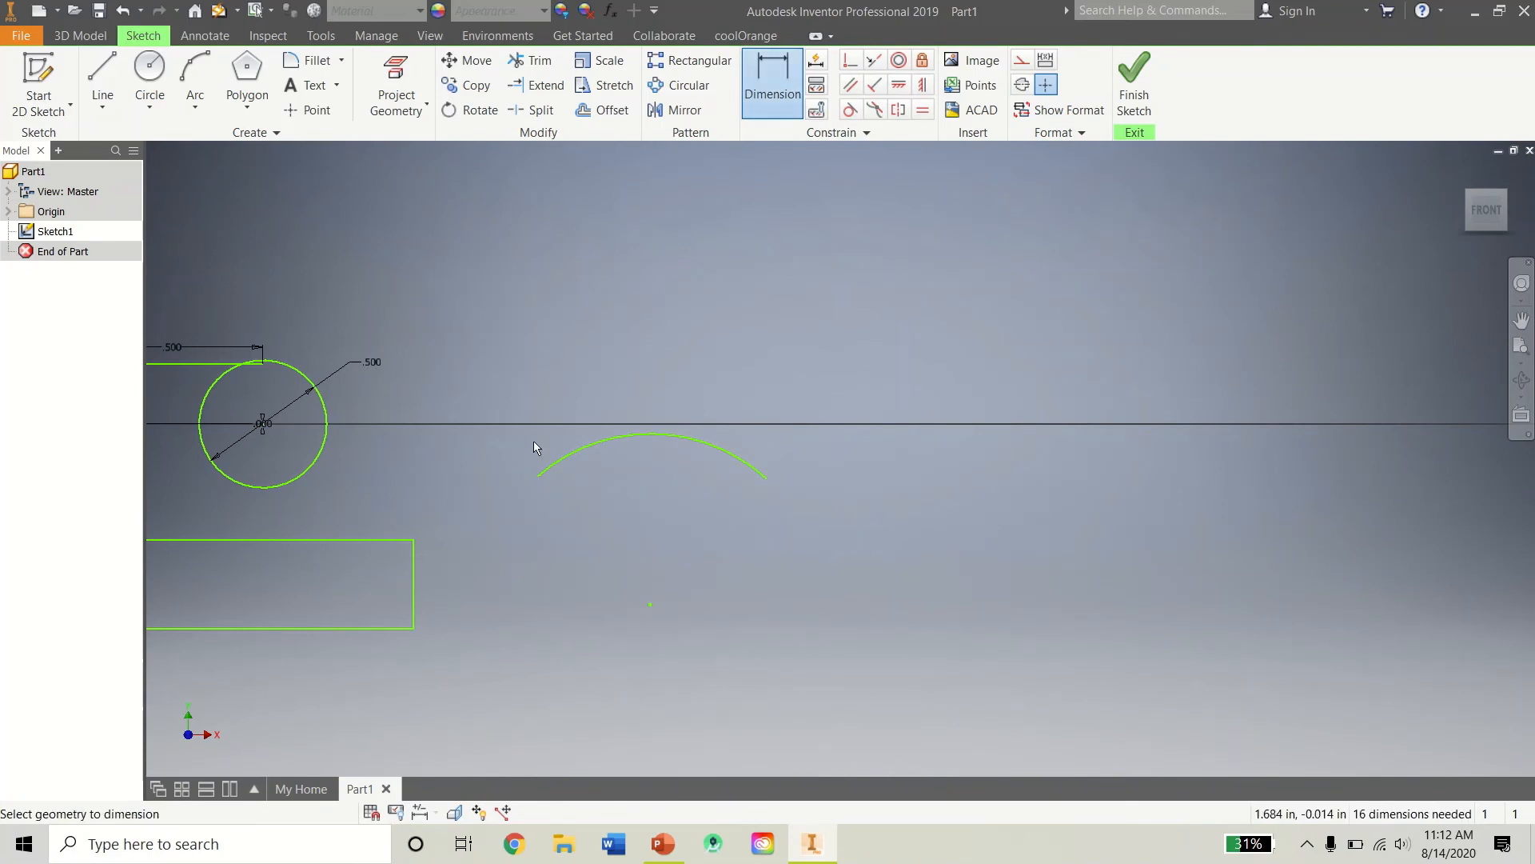
Dimension the horizontal distance between the arc's two endpoints, place it above the arc, and end the command.
click(538, 475)
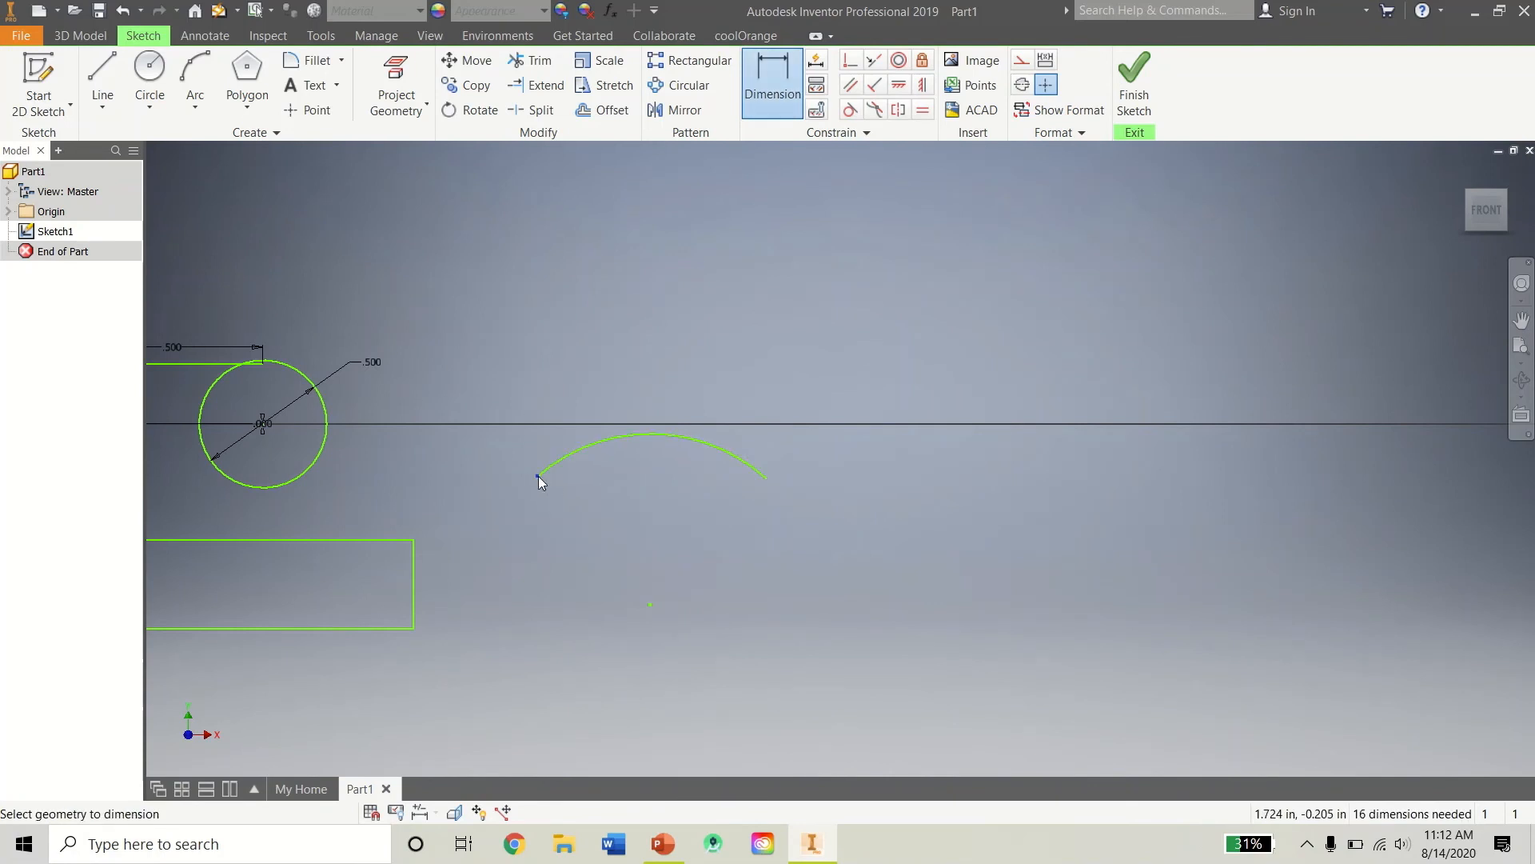
click(766, 478)
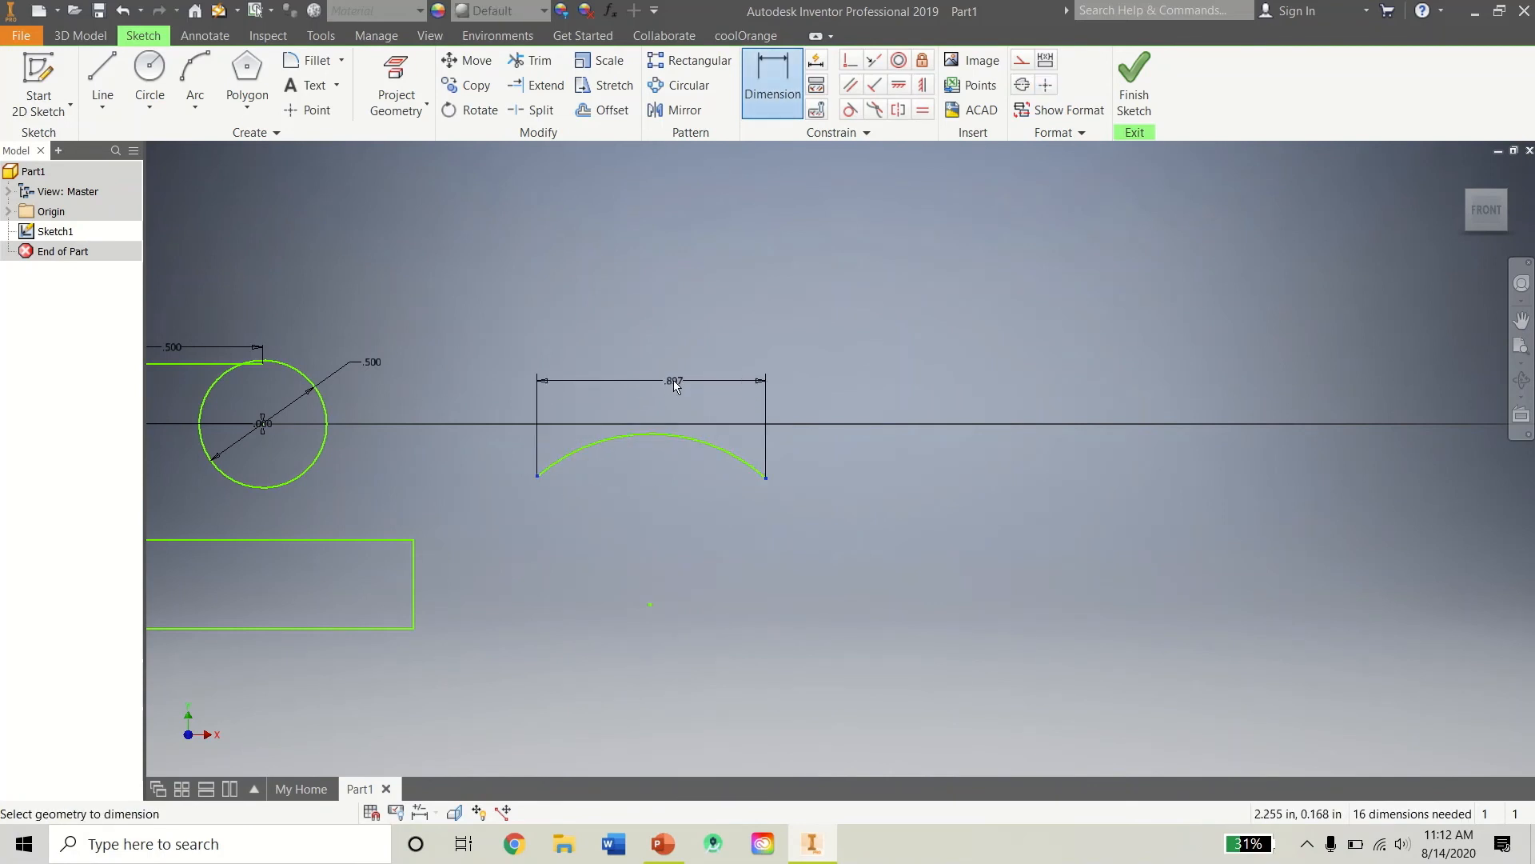
click(672, 378)
click(728, 417)
right_click(713, 408)
click(783, 379)
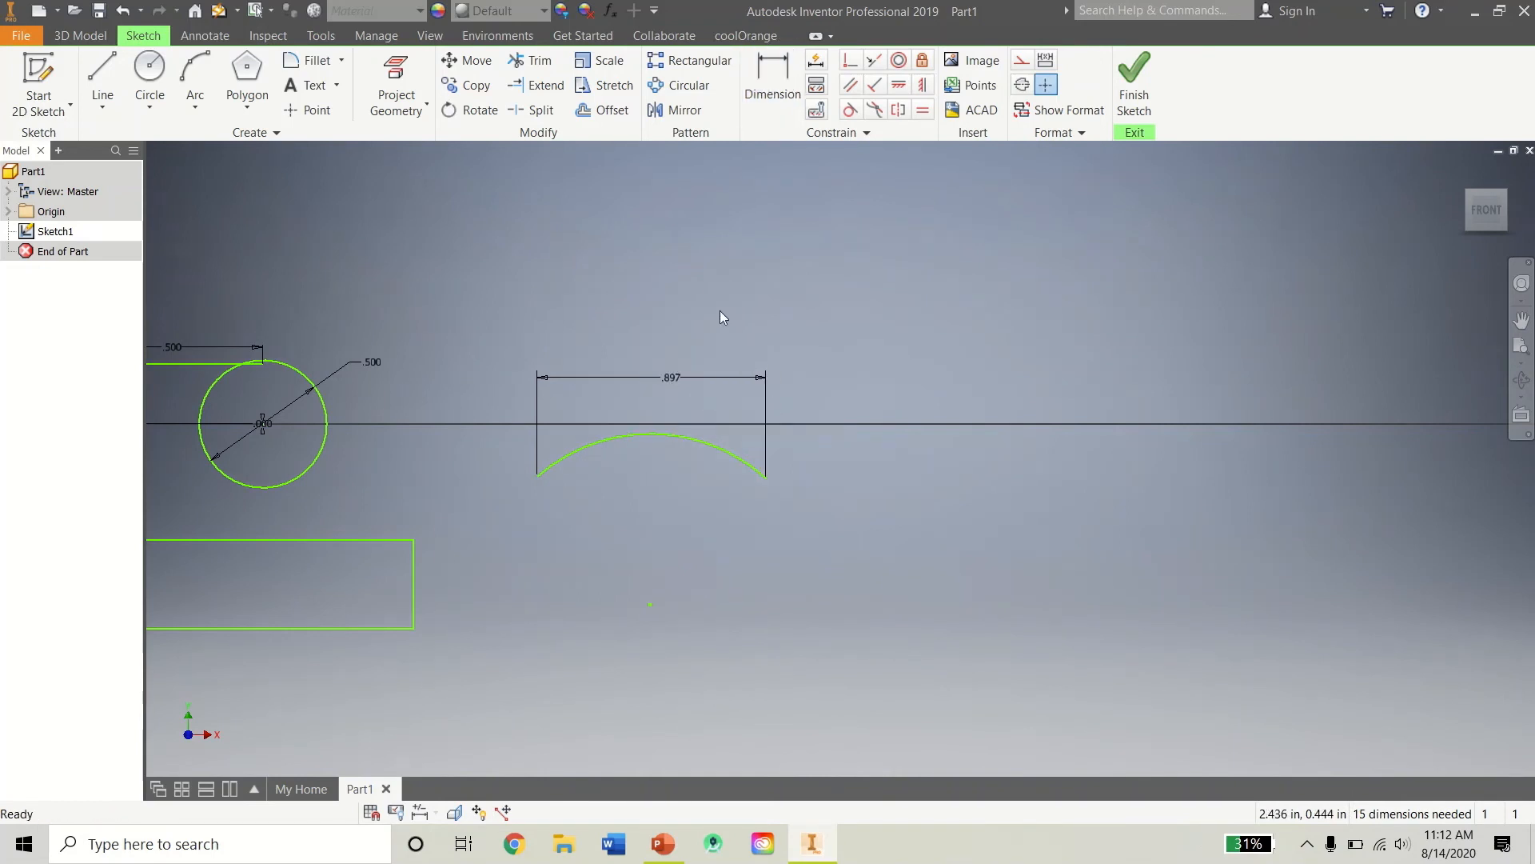
Sketch a center point arc with a radius of about 0.45 in, sweeping about 108 degrees, to the right of the dimensioned arc.
mouse_move(569, 319)
middle_down()
mouse_move(1048, 214)
mouse_move(1036, 239)
middle_up()
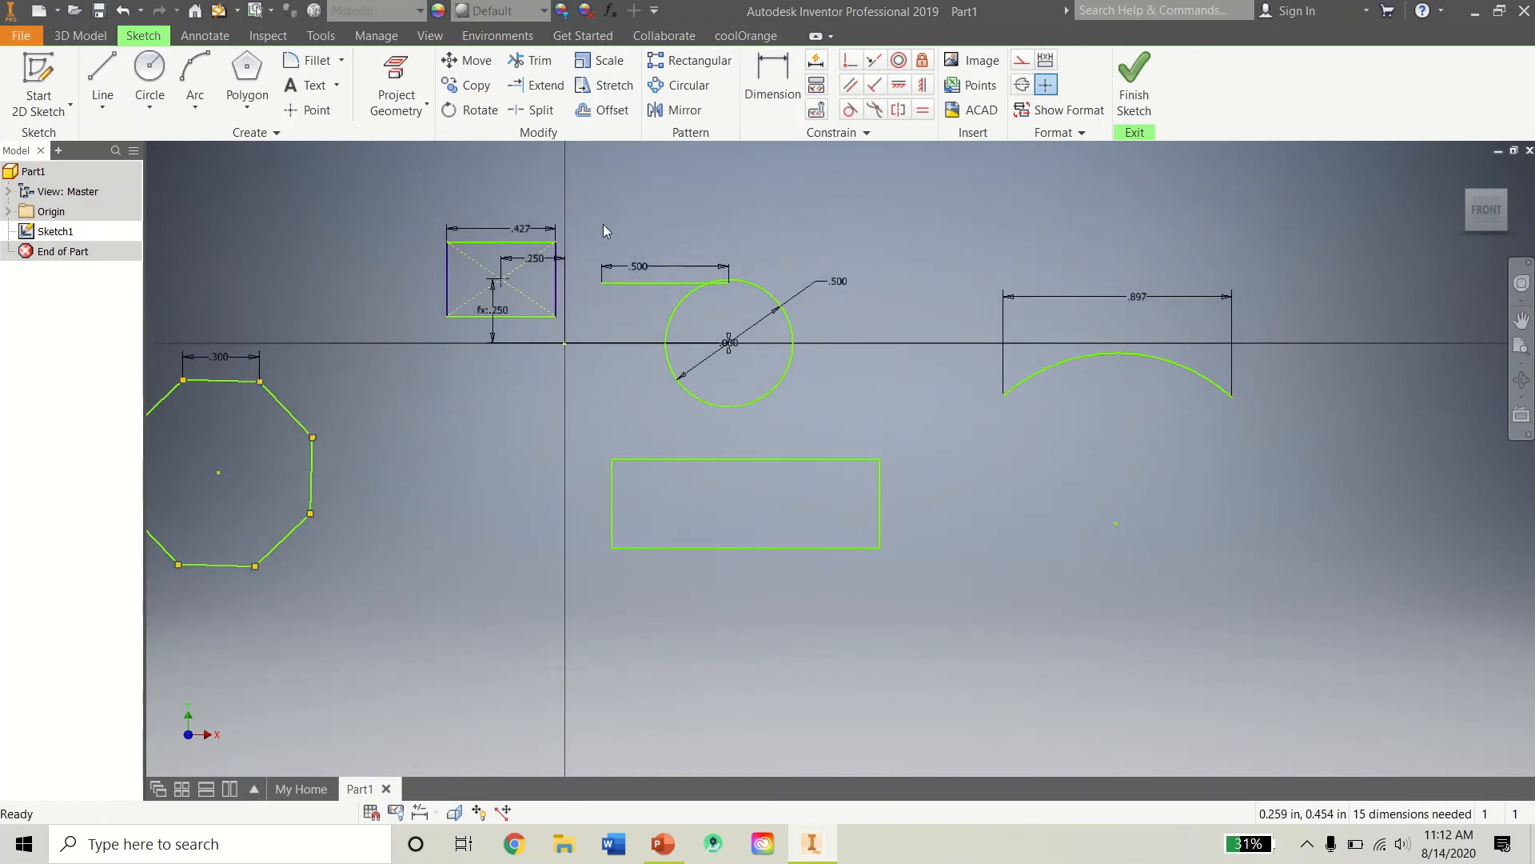
click(189, 93)
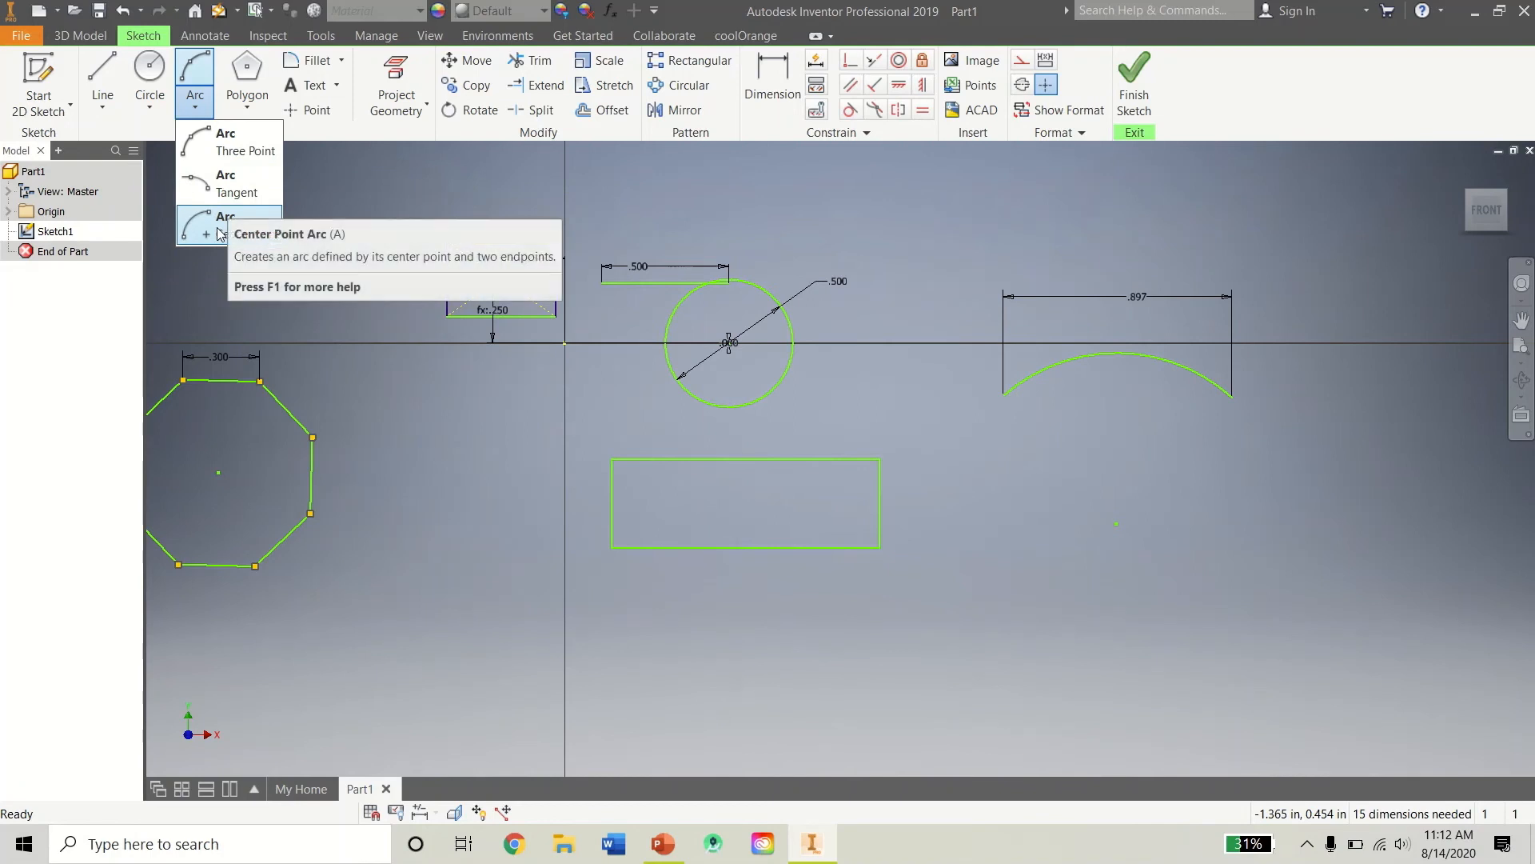
click(218, 226)
middle_drag(925, 336, 245, 272)
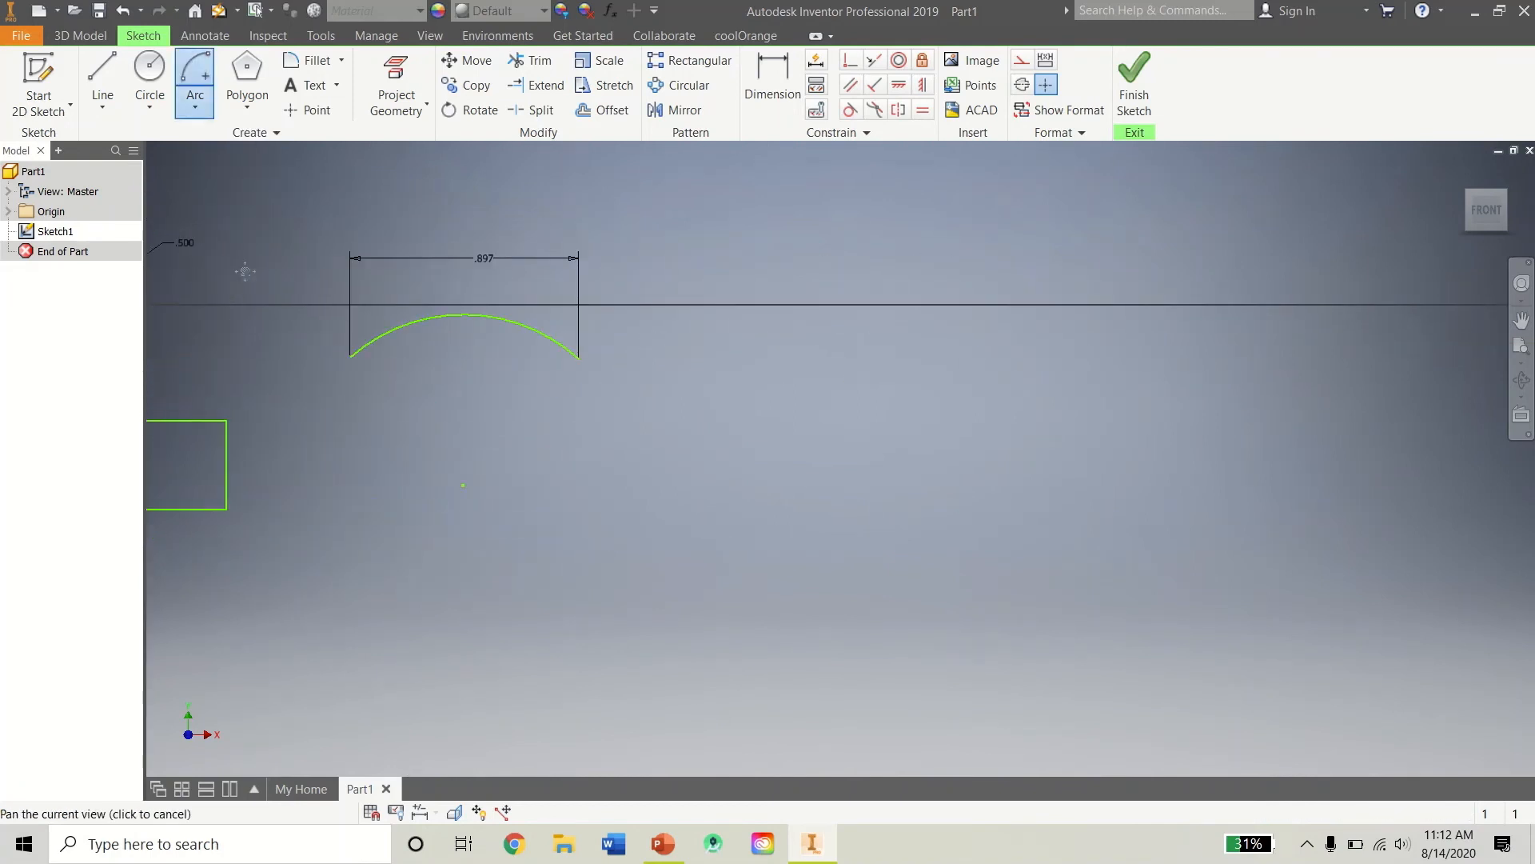
click(898, 457)
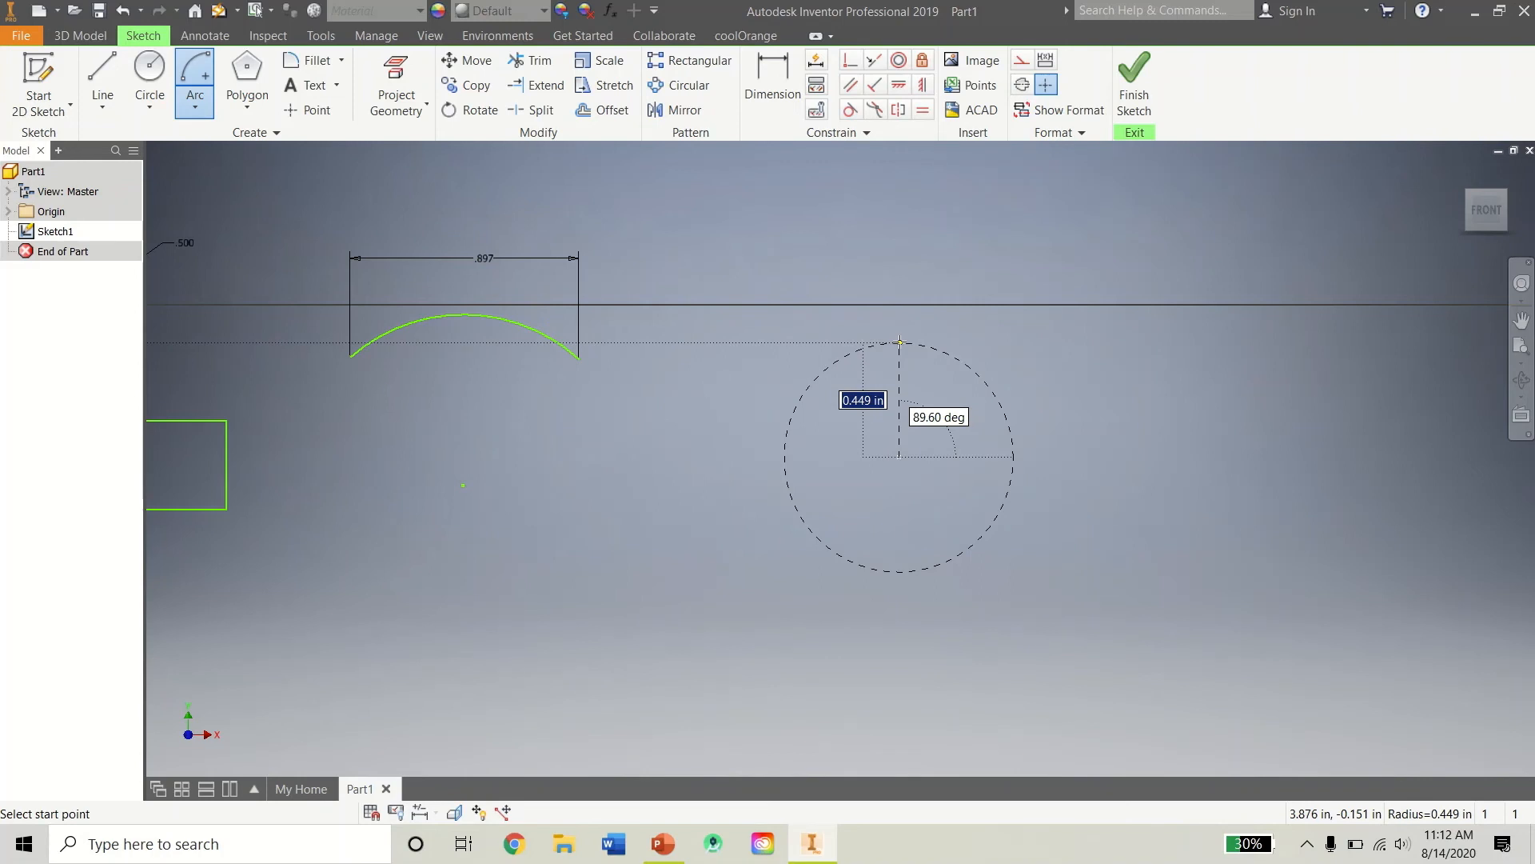
click(899, 342)
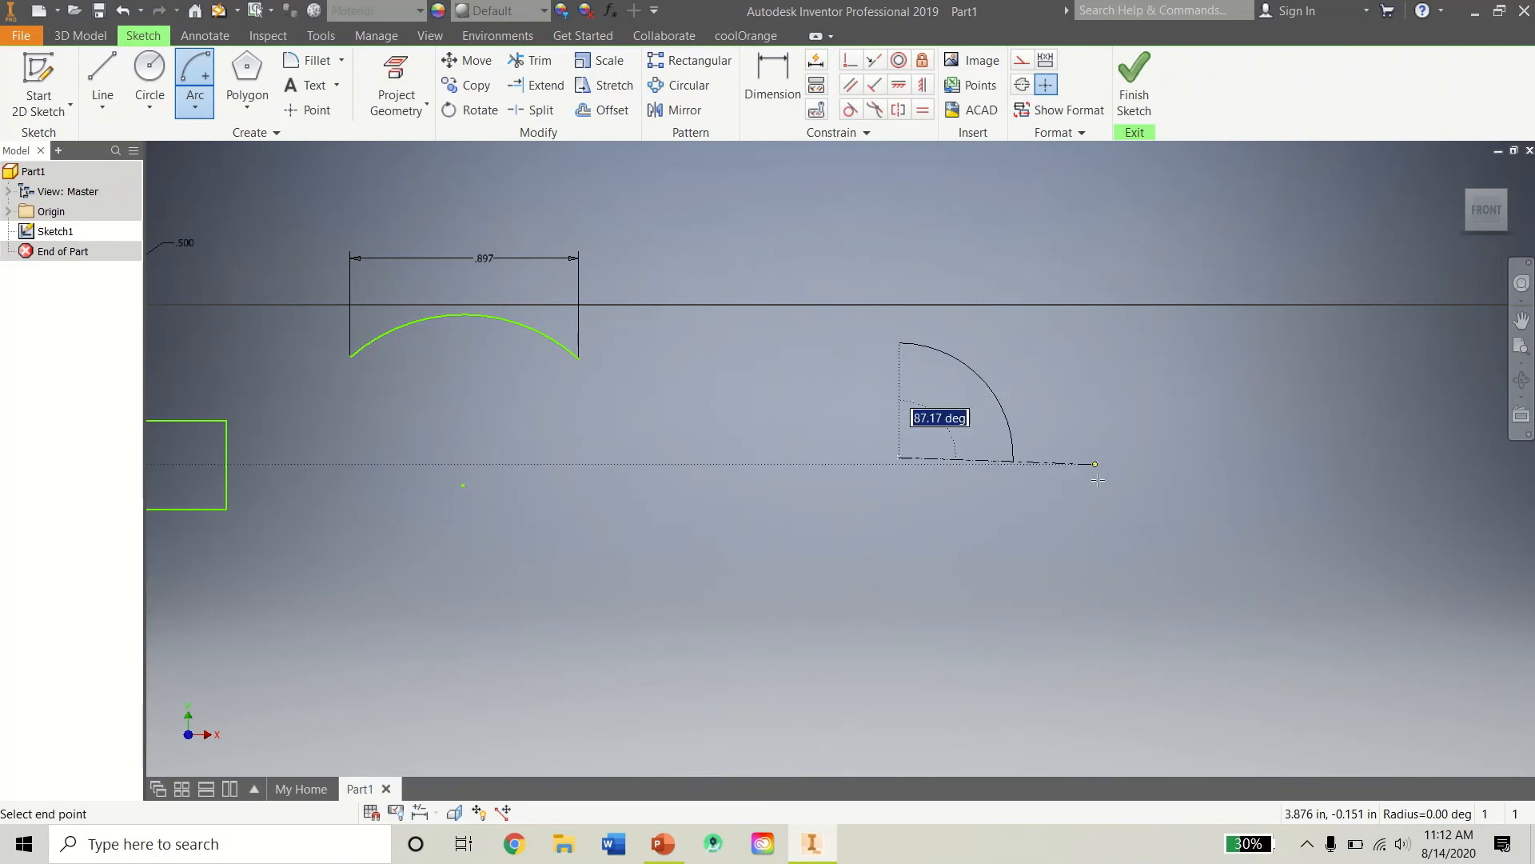
click(1088, 522)
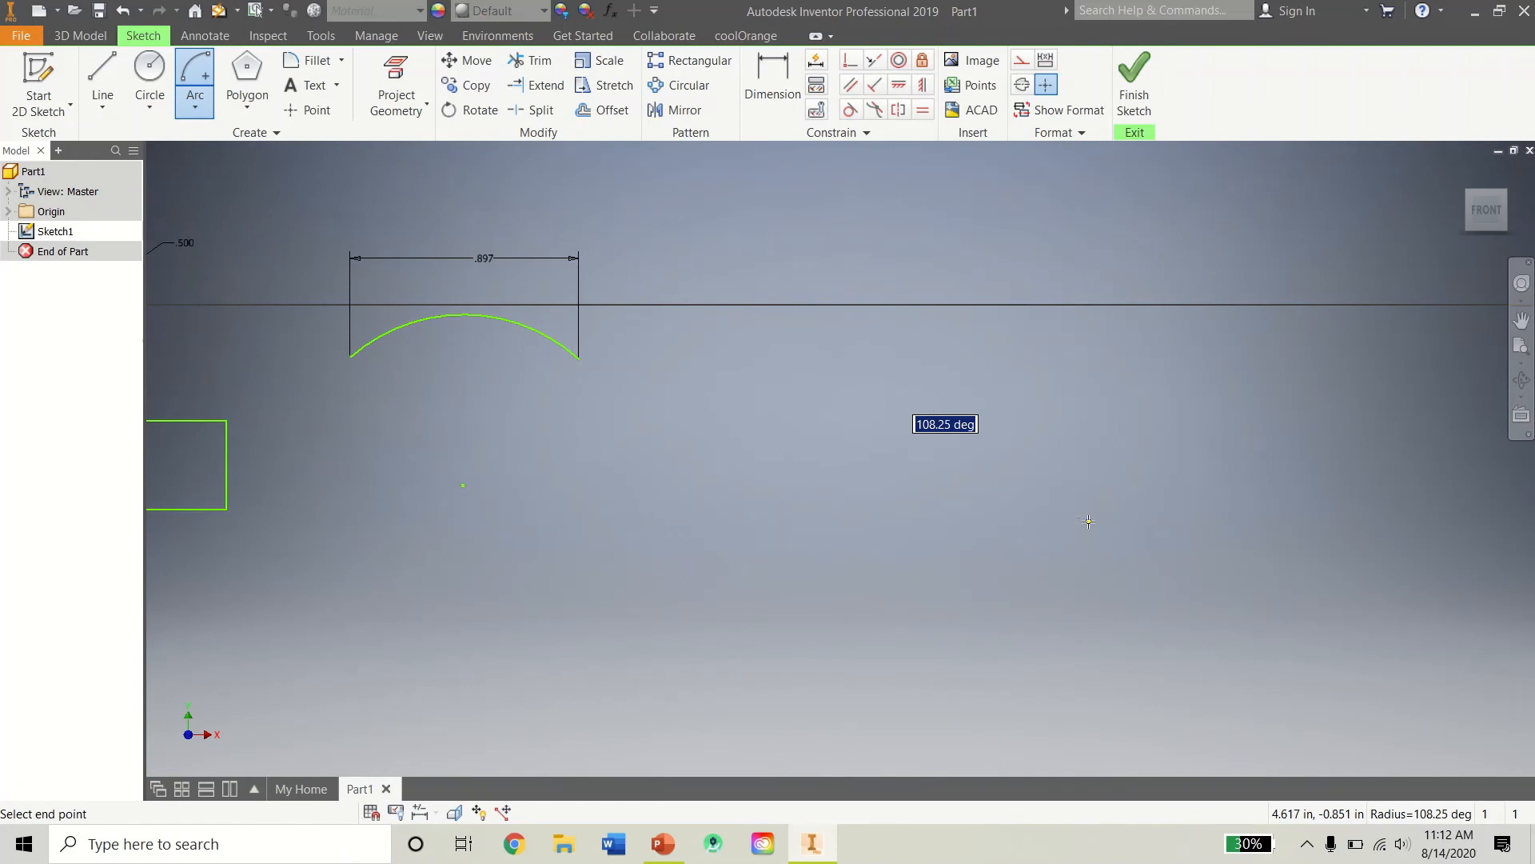
right_click(988, 575)
click(1058, 573)
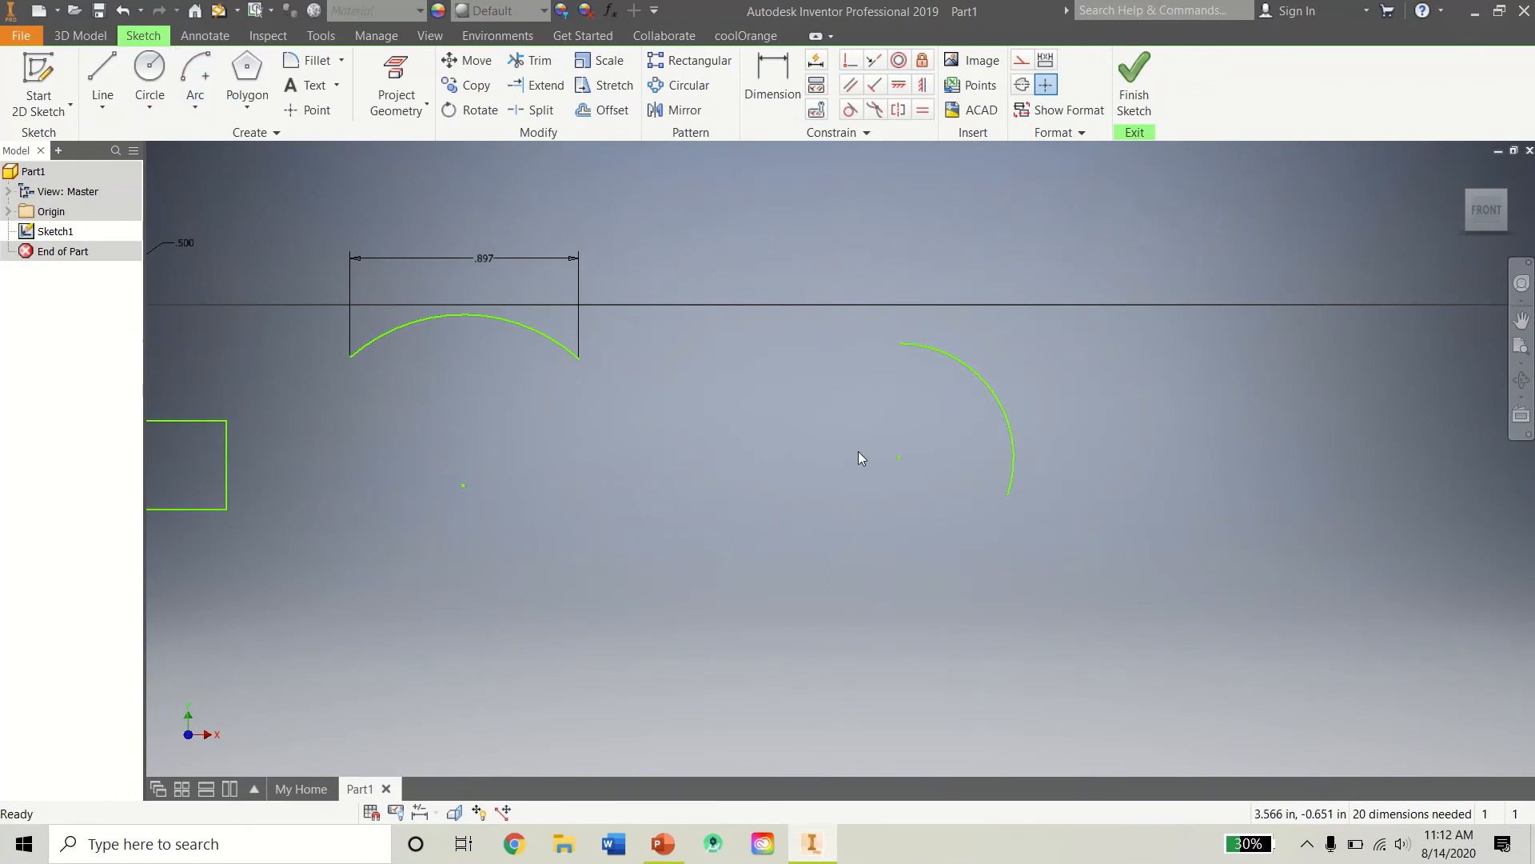
click(195, 107)
click(197, 151)
right_click(331, 275)
click(289, 280)
Delete the center point arc from the sketch.
right_click(934, 350)
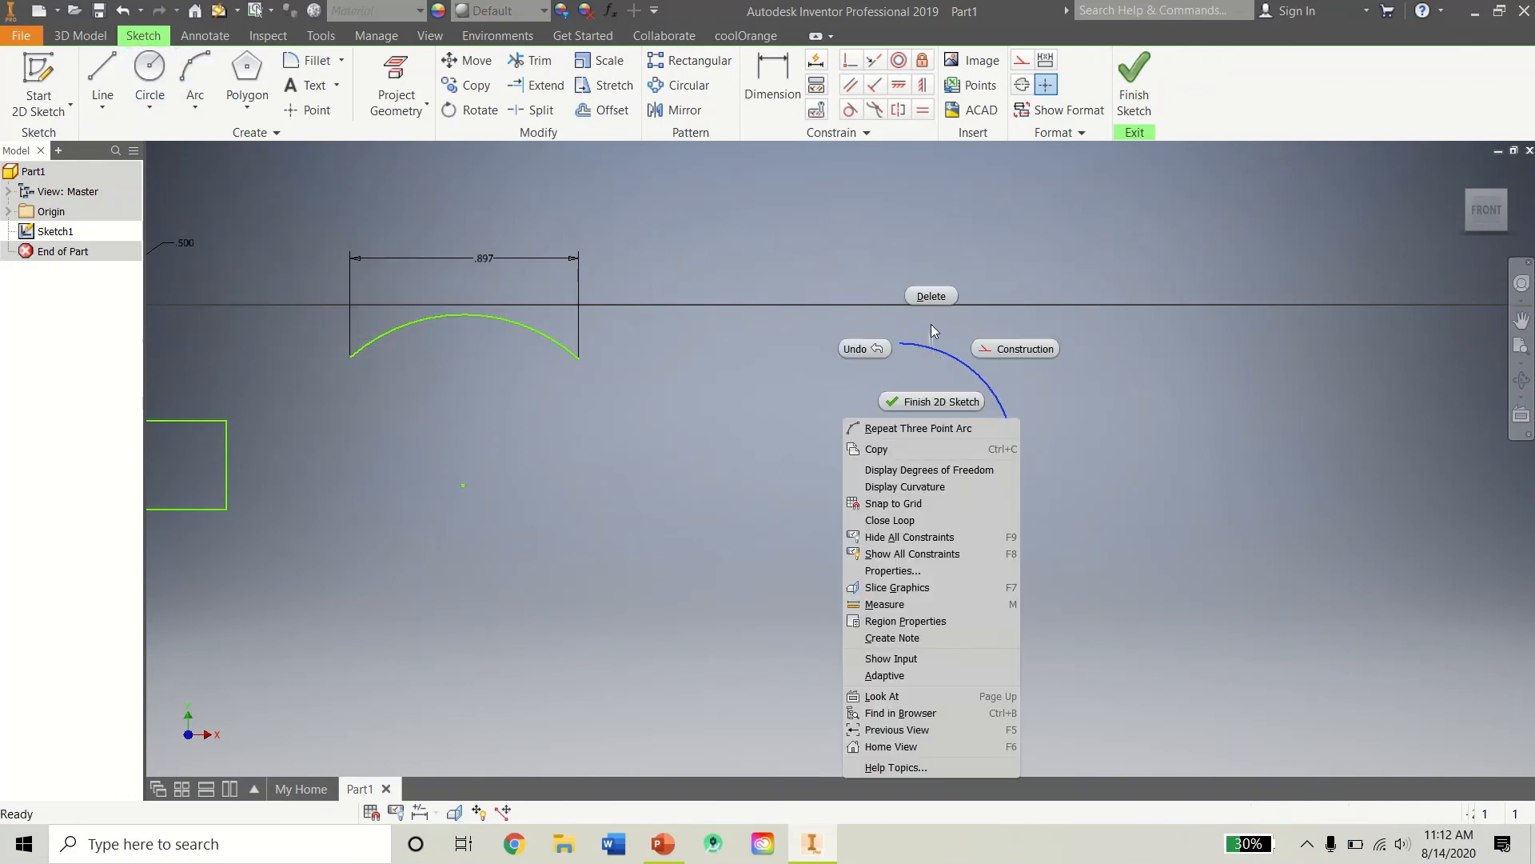
click(928, 298)
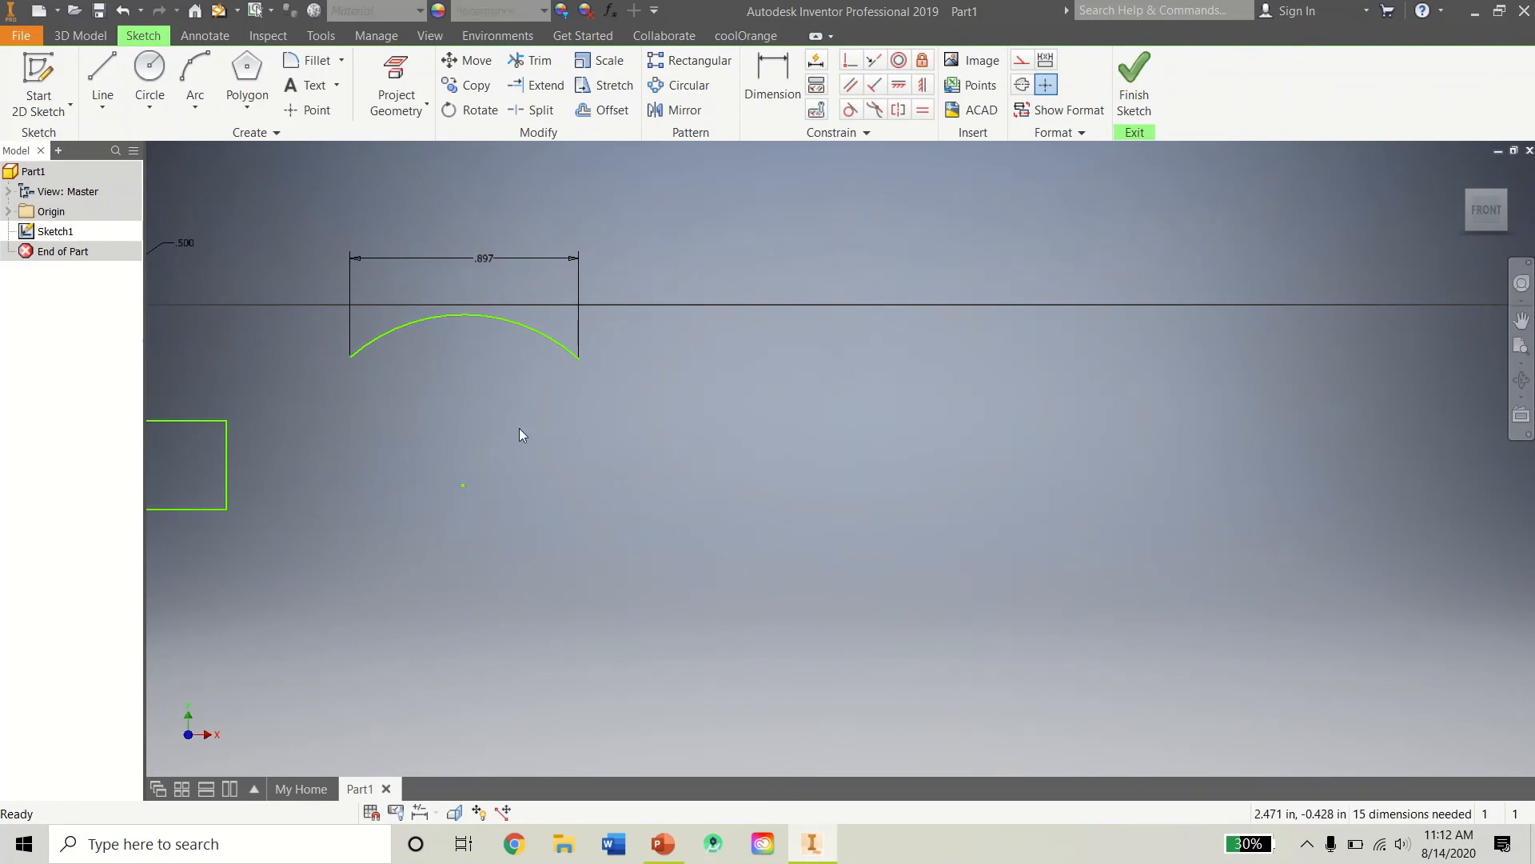
Add a sketch text box reading "type what you want" below the three-point arc and end the command.
mouse_move(365, 457)
middle_down()
mouse_move(686, 463)
mouse_move(908, 415)
middle_up()
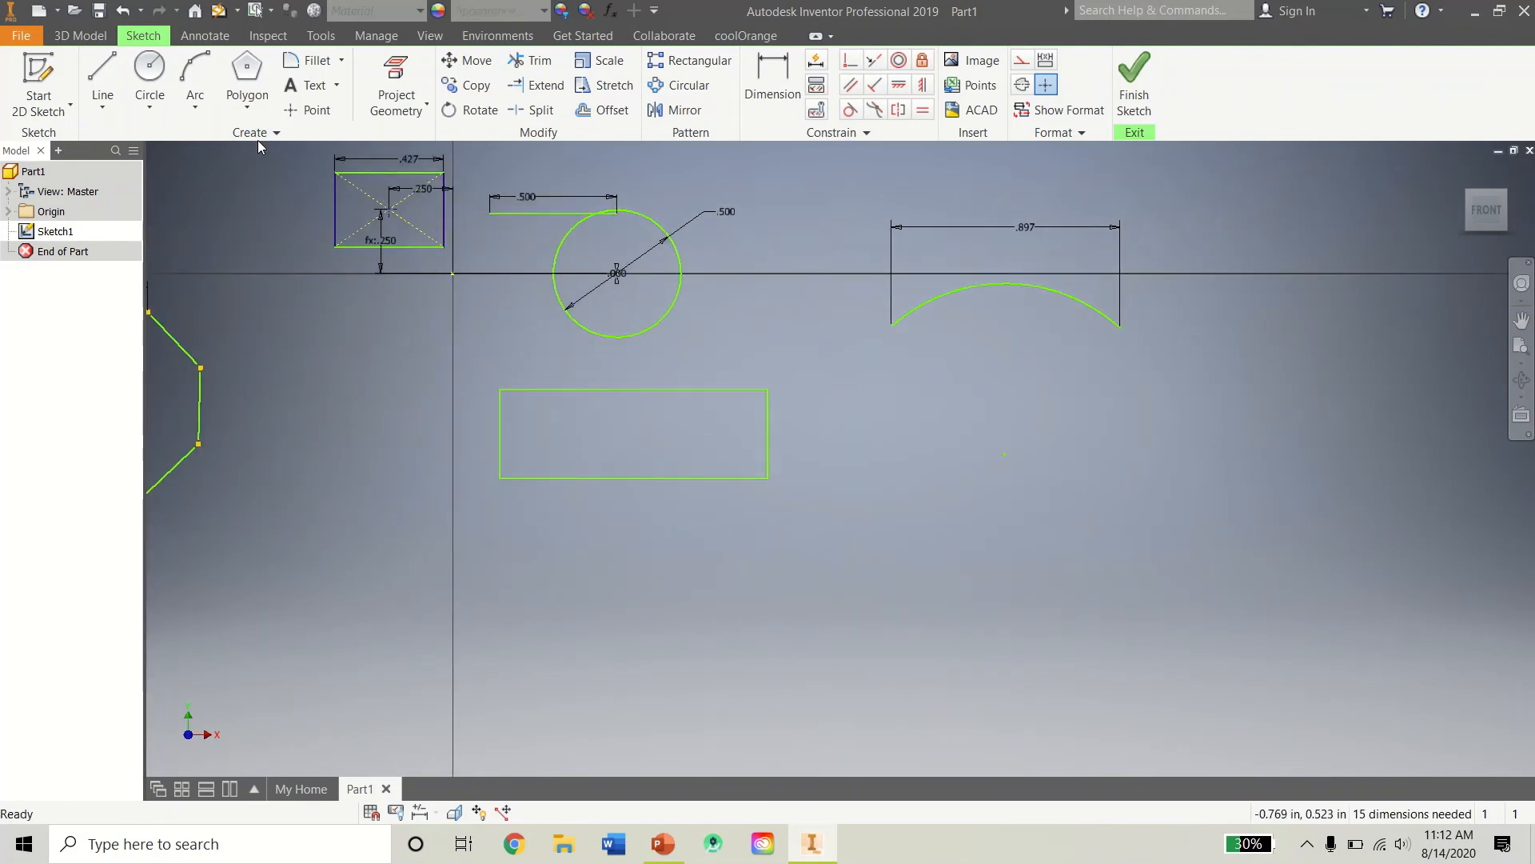
click(295, 86)
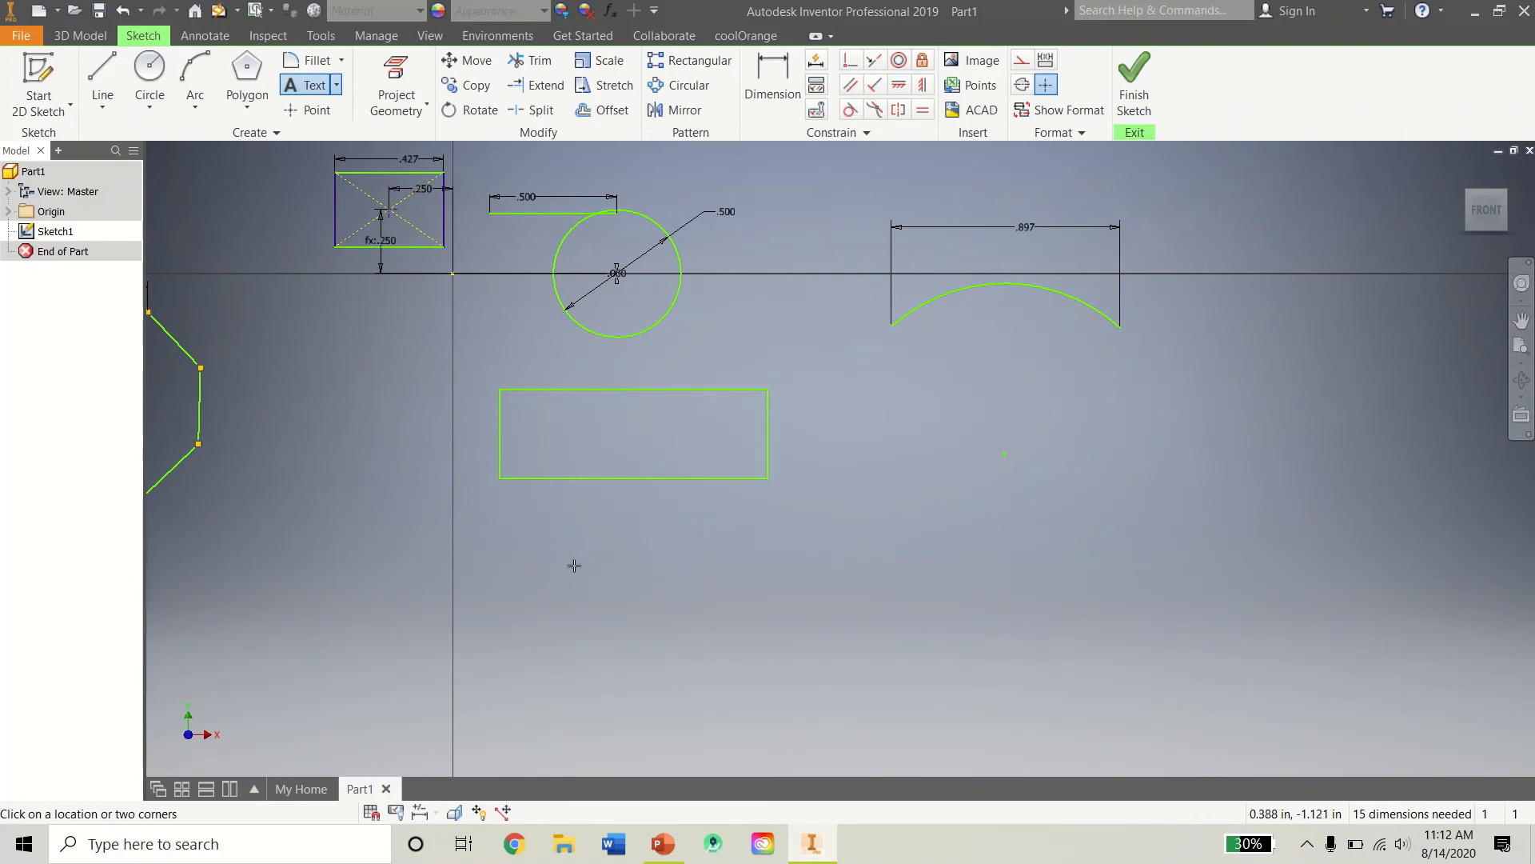
drag(769, 552, 1135, 630)
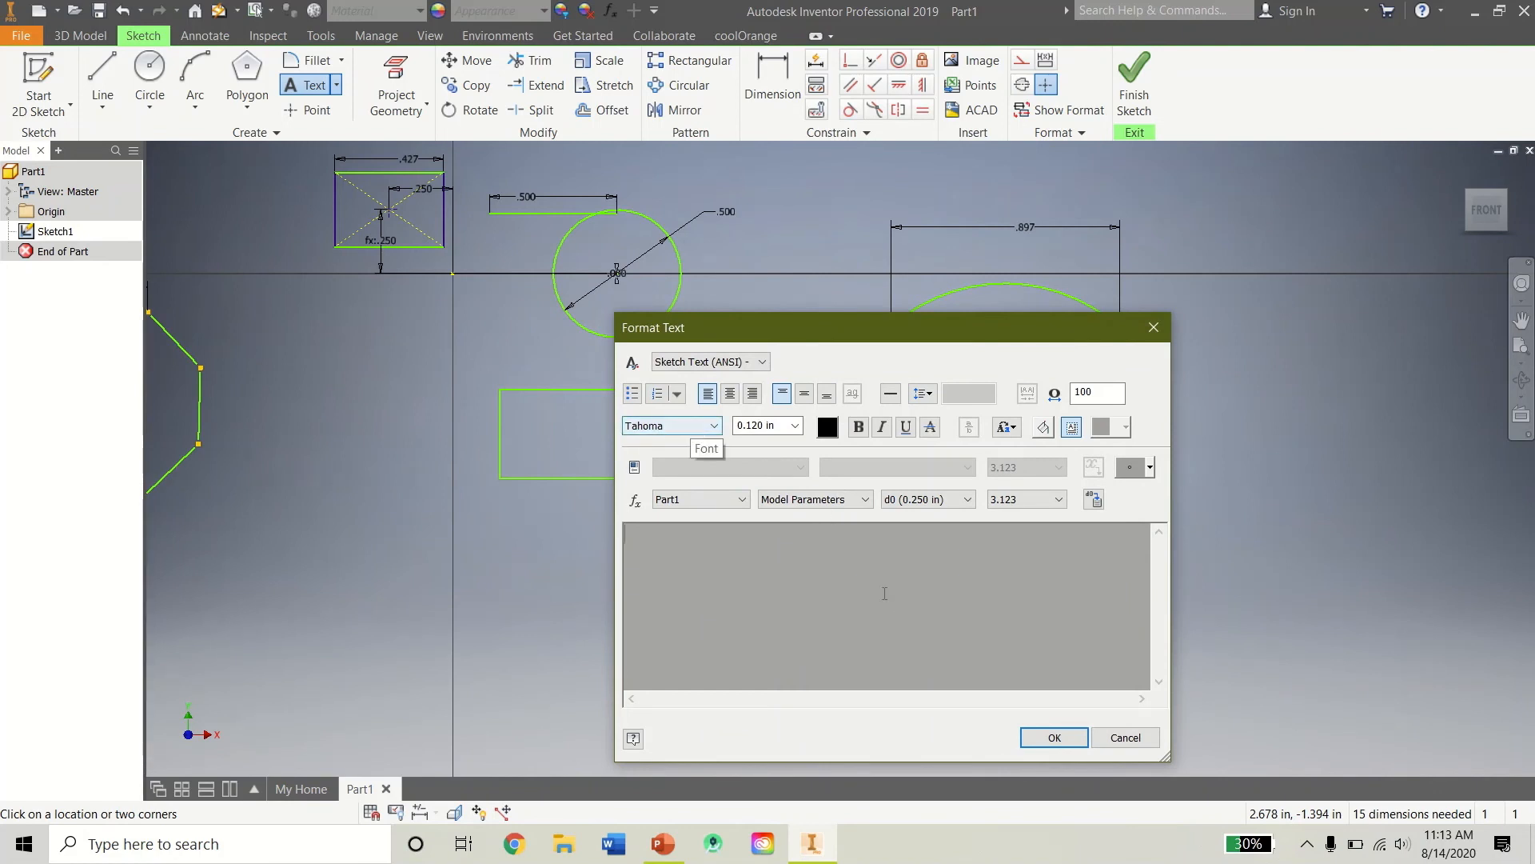
text(type what you want)
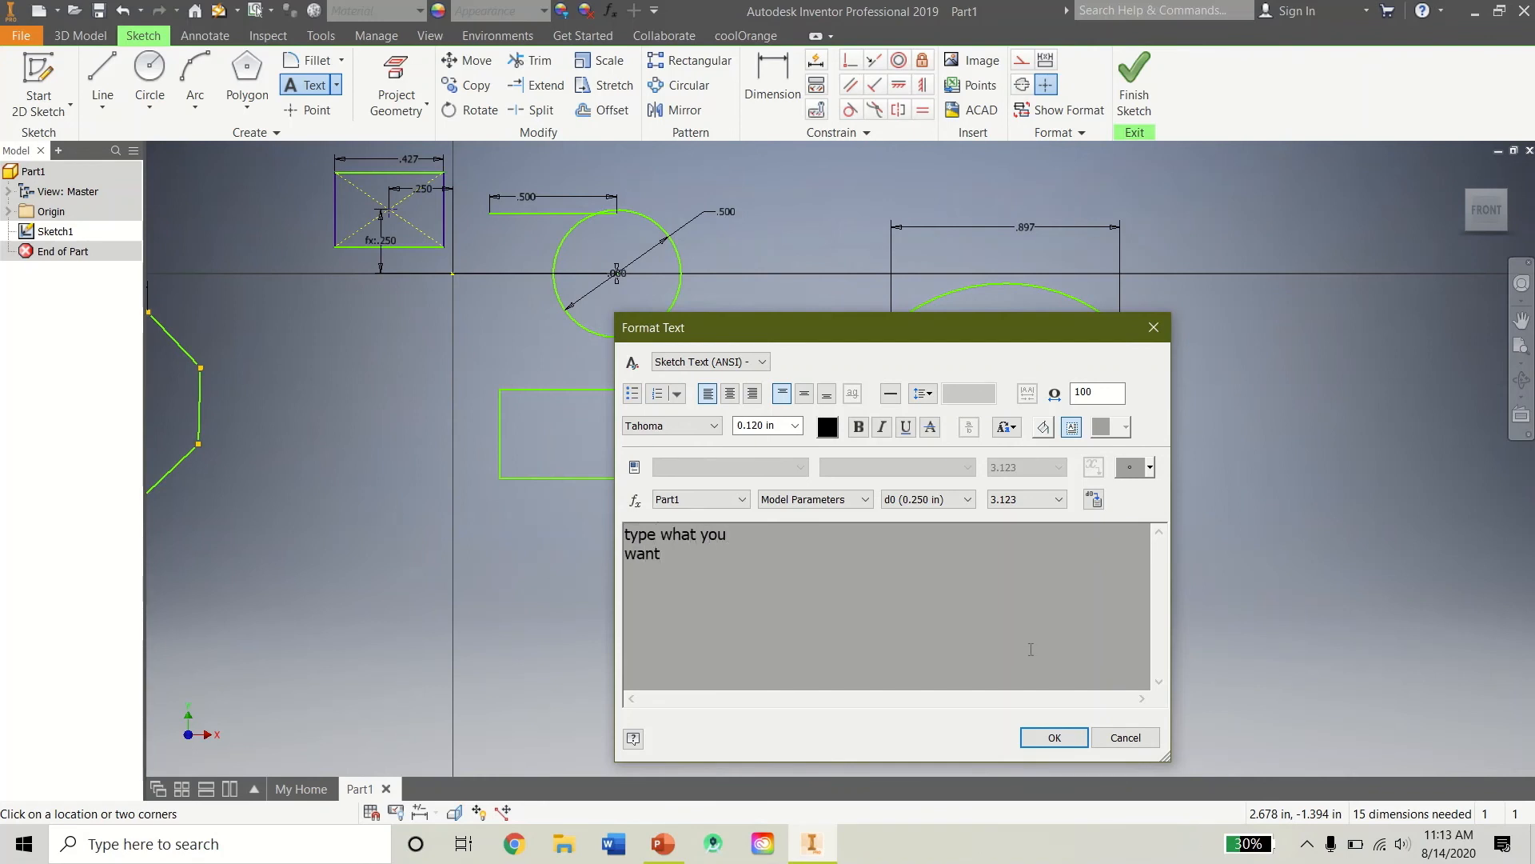
click(1054, 736)
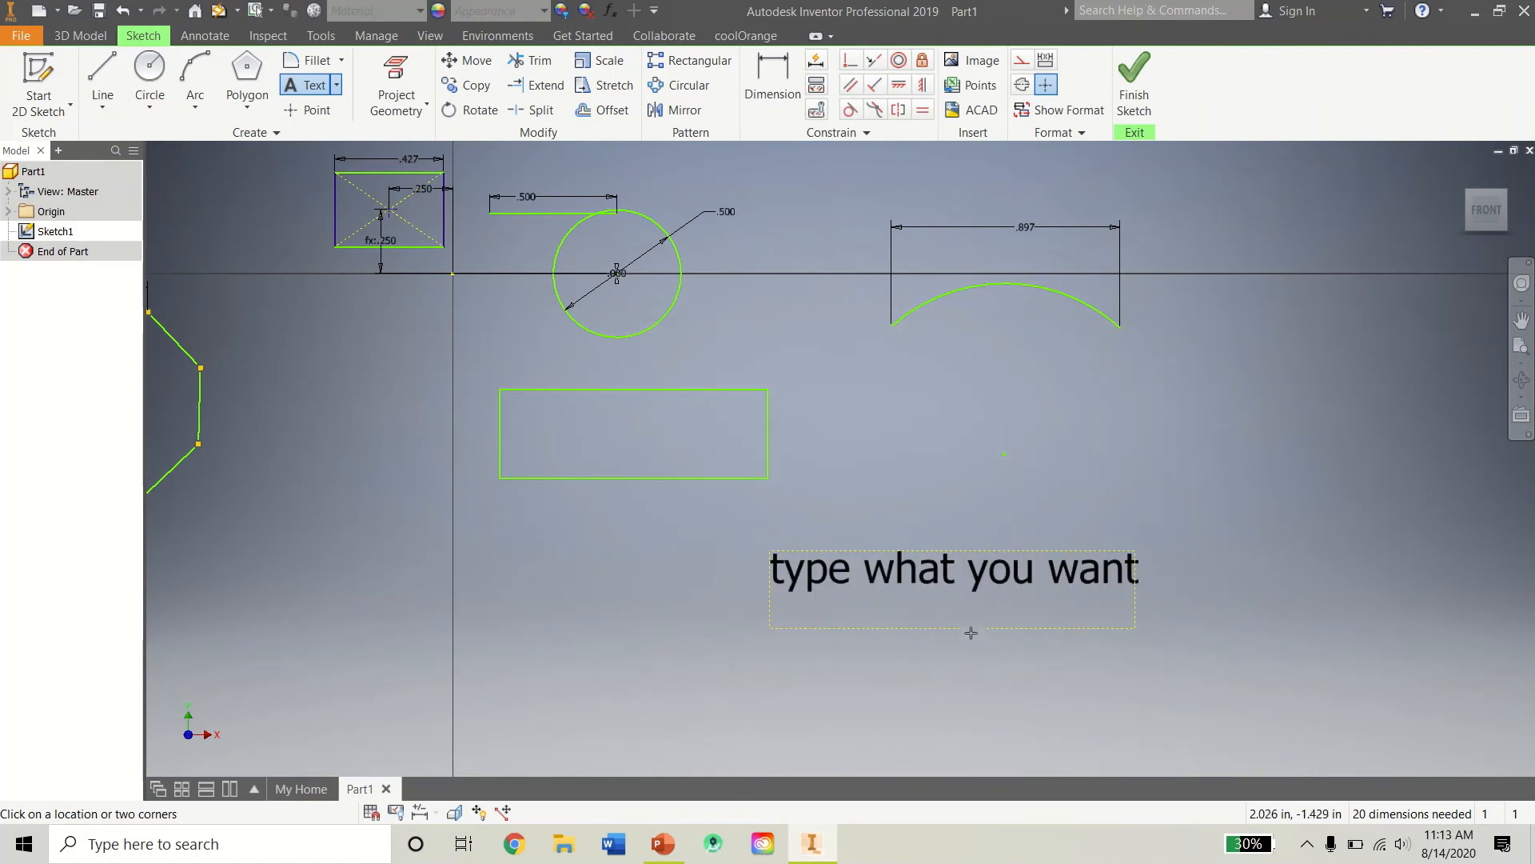
right_click(971, 613)
click(1033, 611)
Fillet the upper-left corner of the large rectangle below the circle with a 0.125 in radius, and finish the sketch.
mouse_move(892, 478)
middle_down()
mouse_move(1108, 521)
mouse_move(1070, 513)
middle_up()
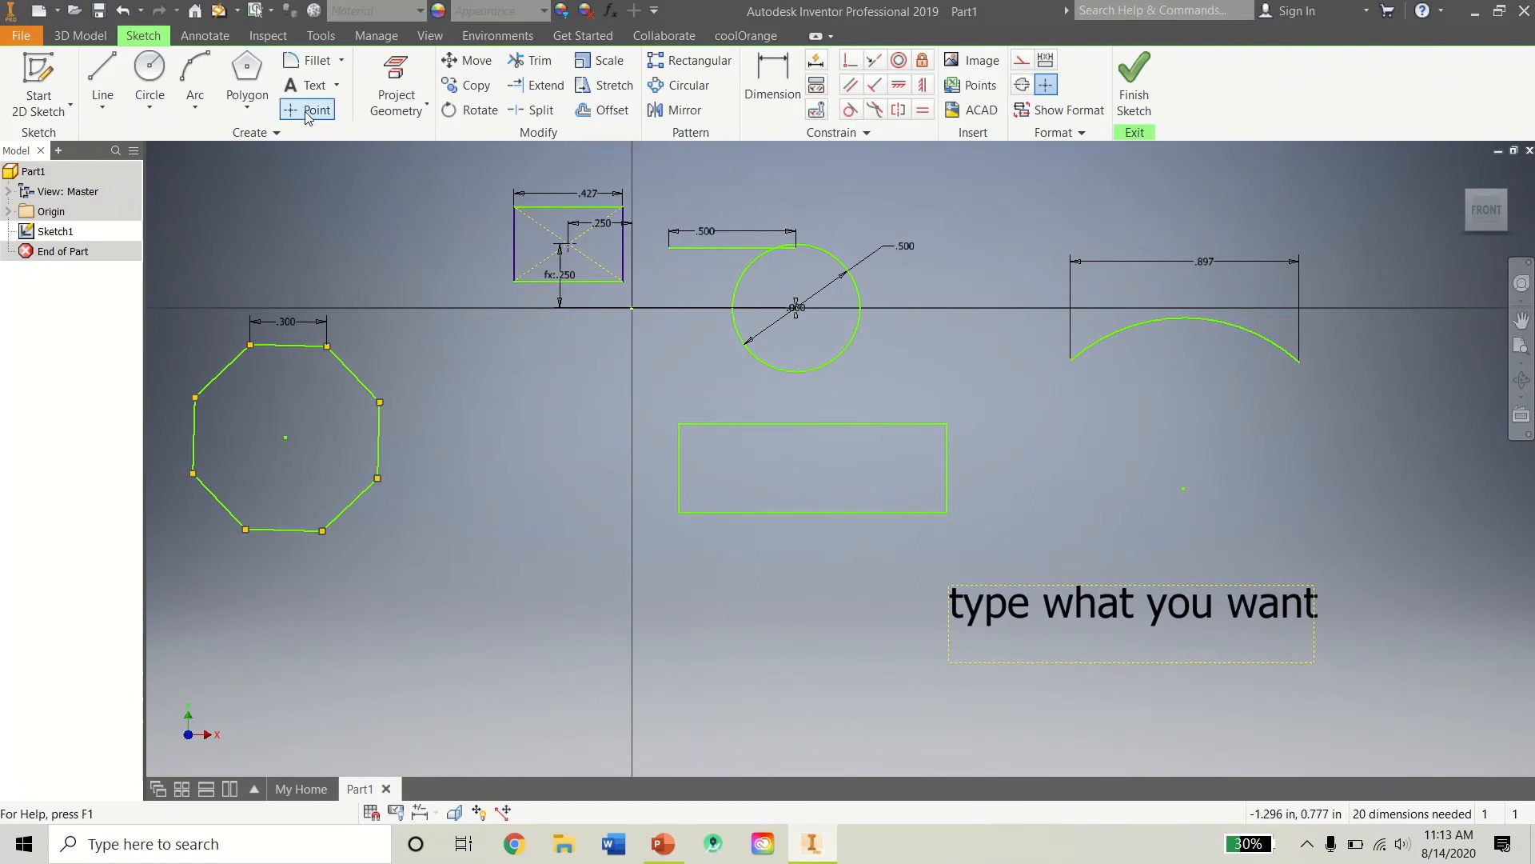
click(332, 62)
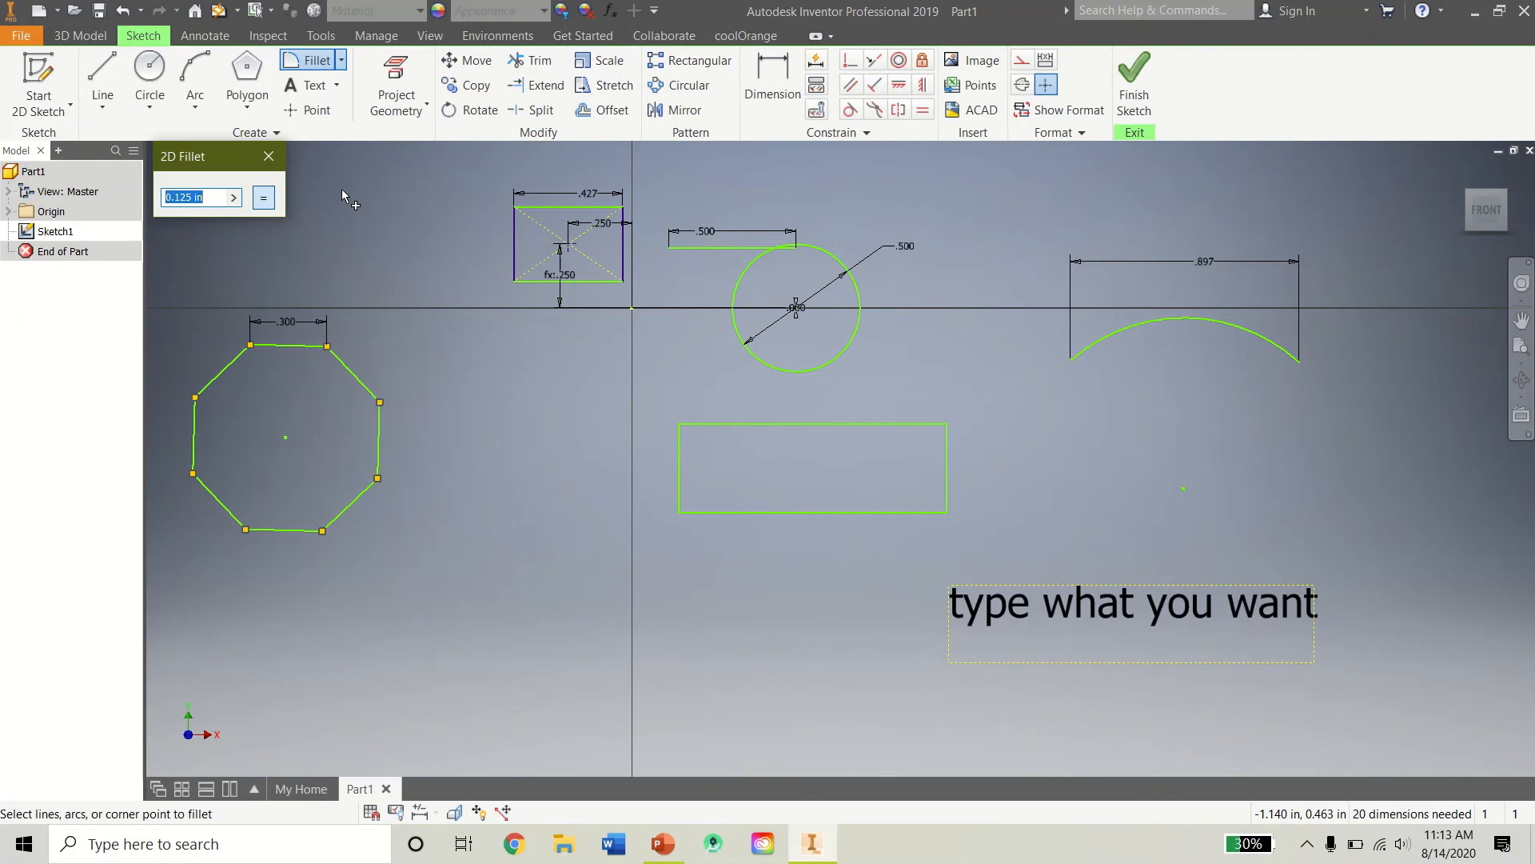
scroll(804, 492, down, 3)
middle_drag(791, 458, 589, 367)
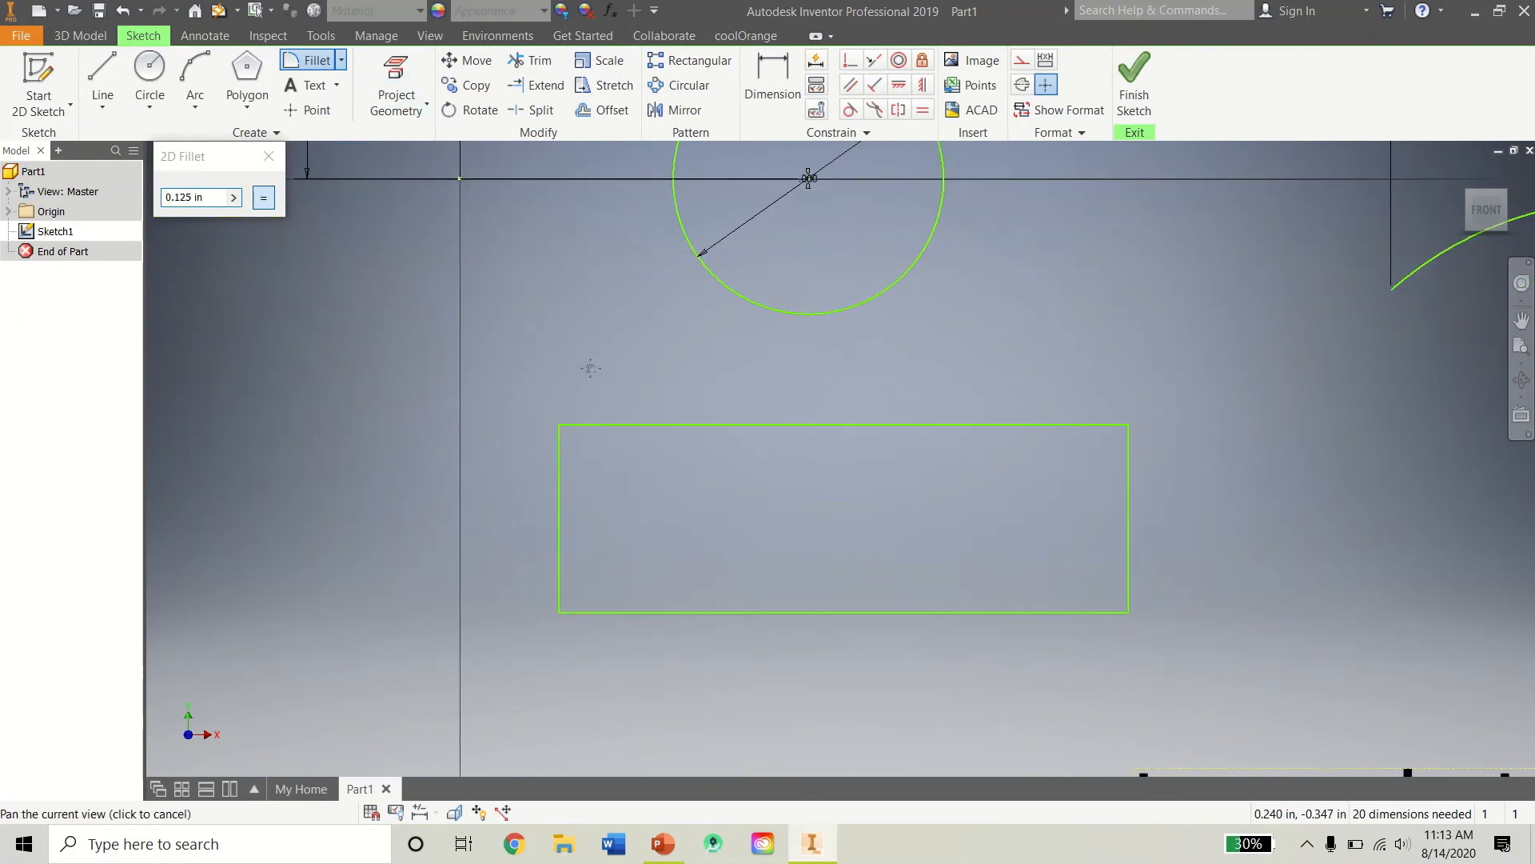
click(210, 203)
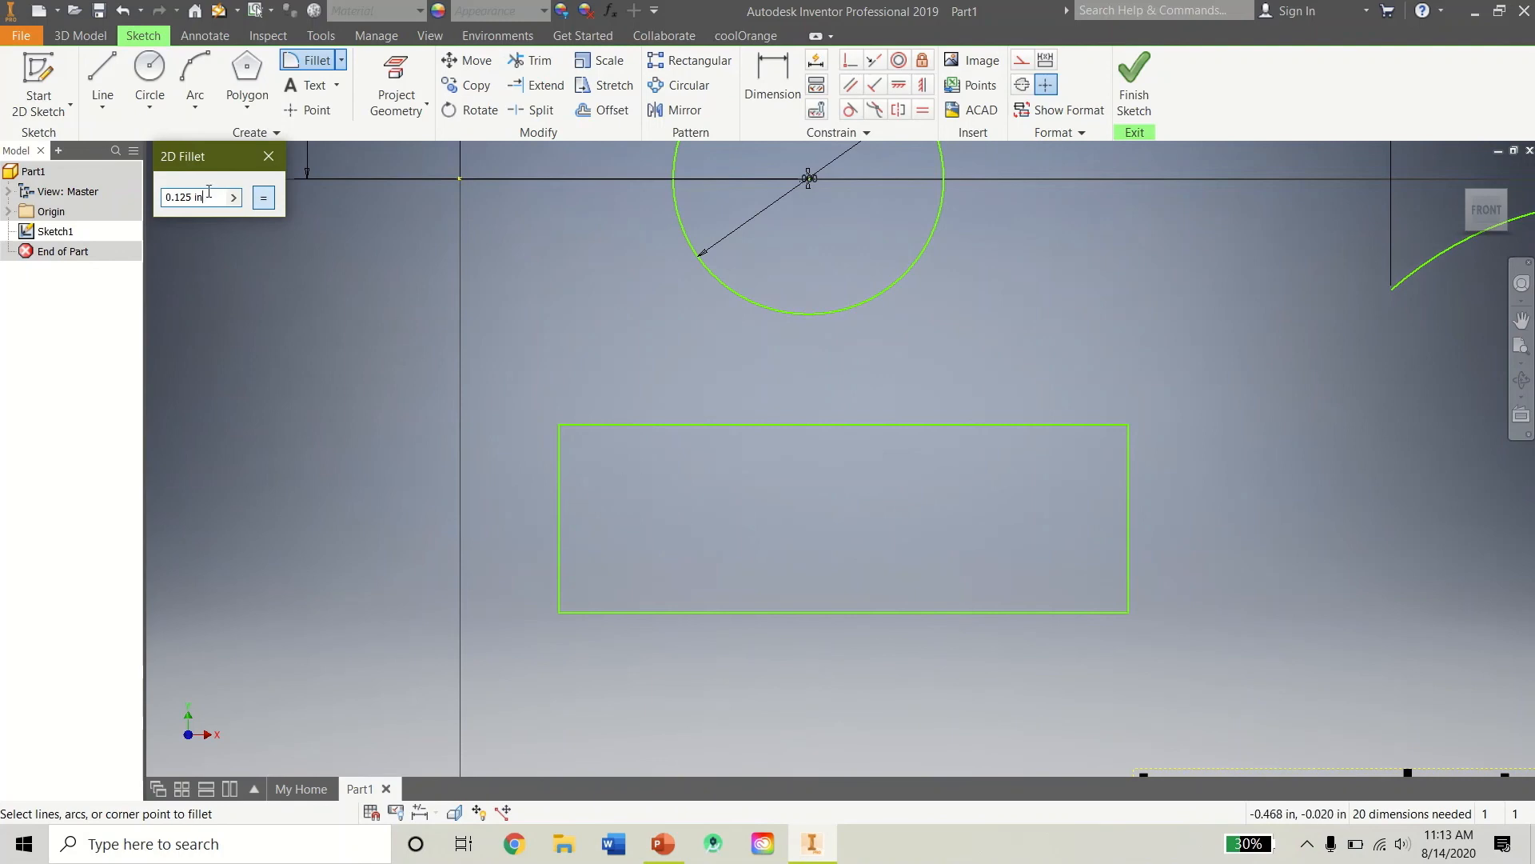
click(561, 426)
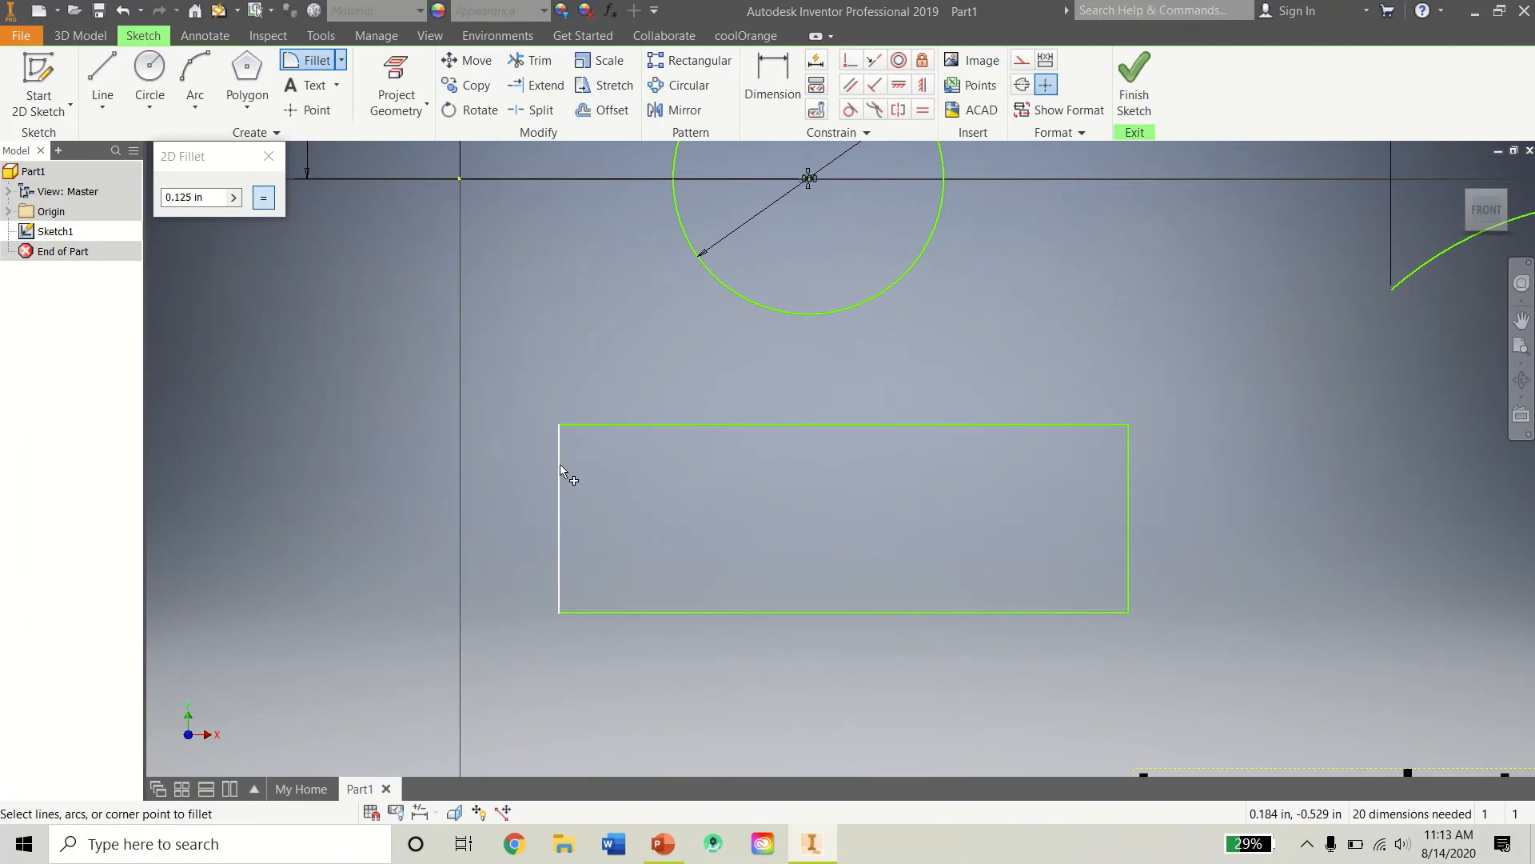
click(561, 463)
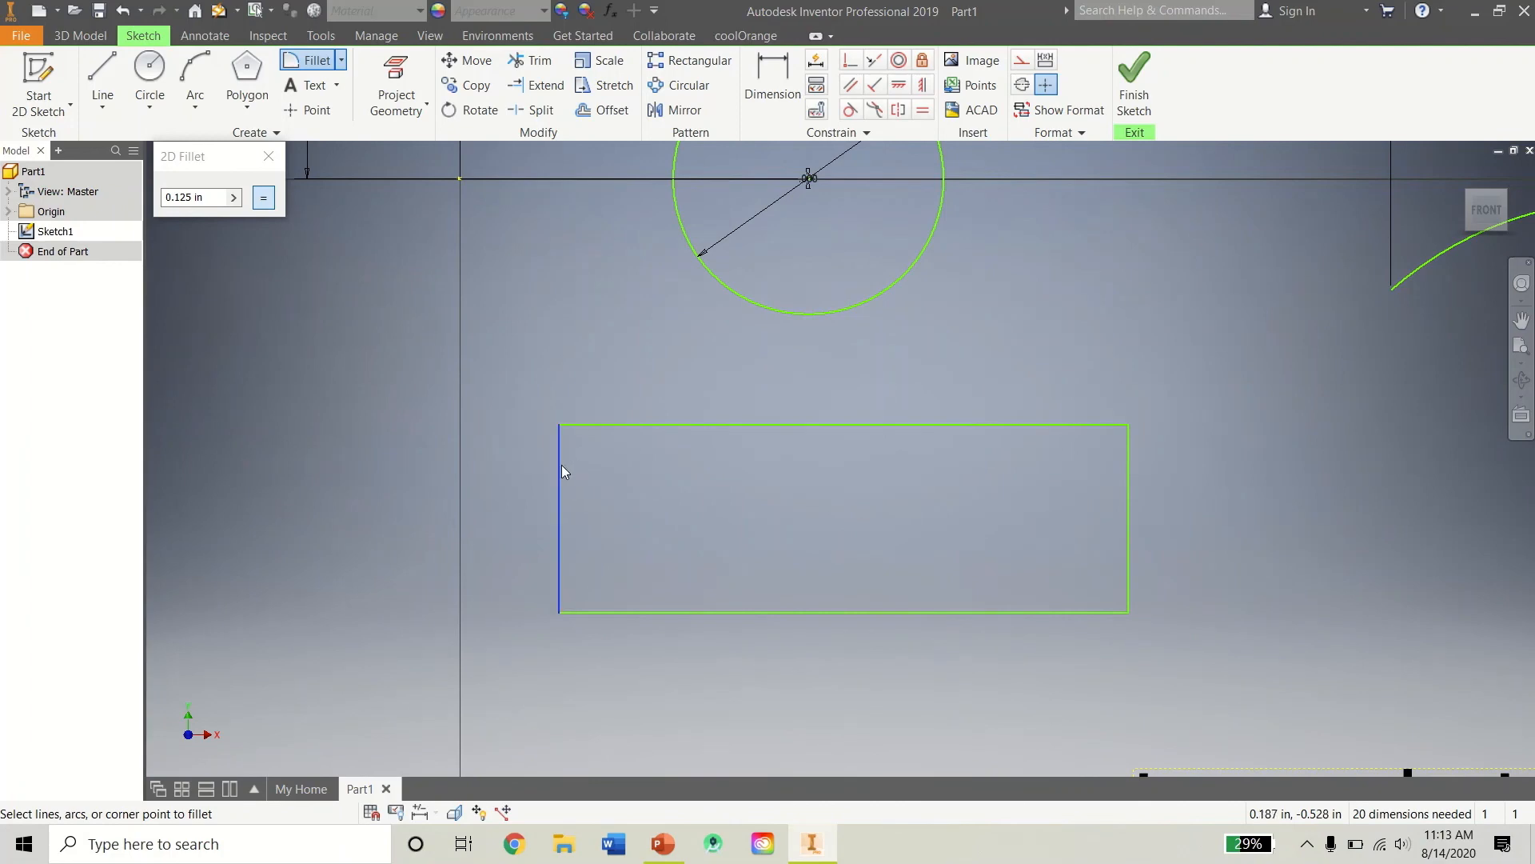
click(602, 425)
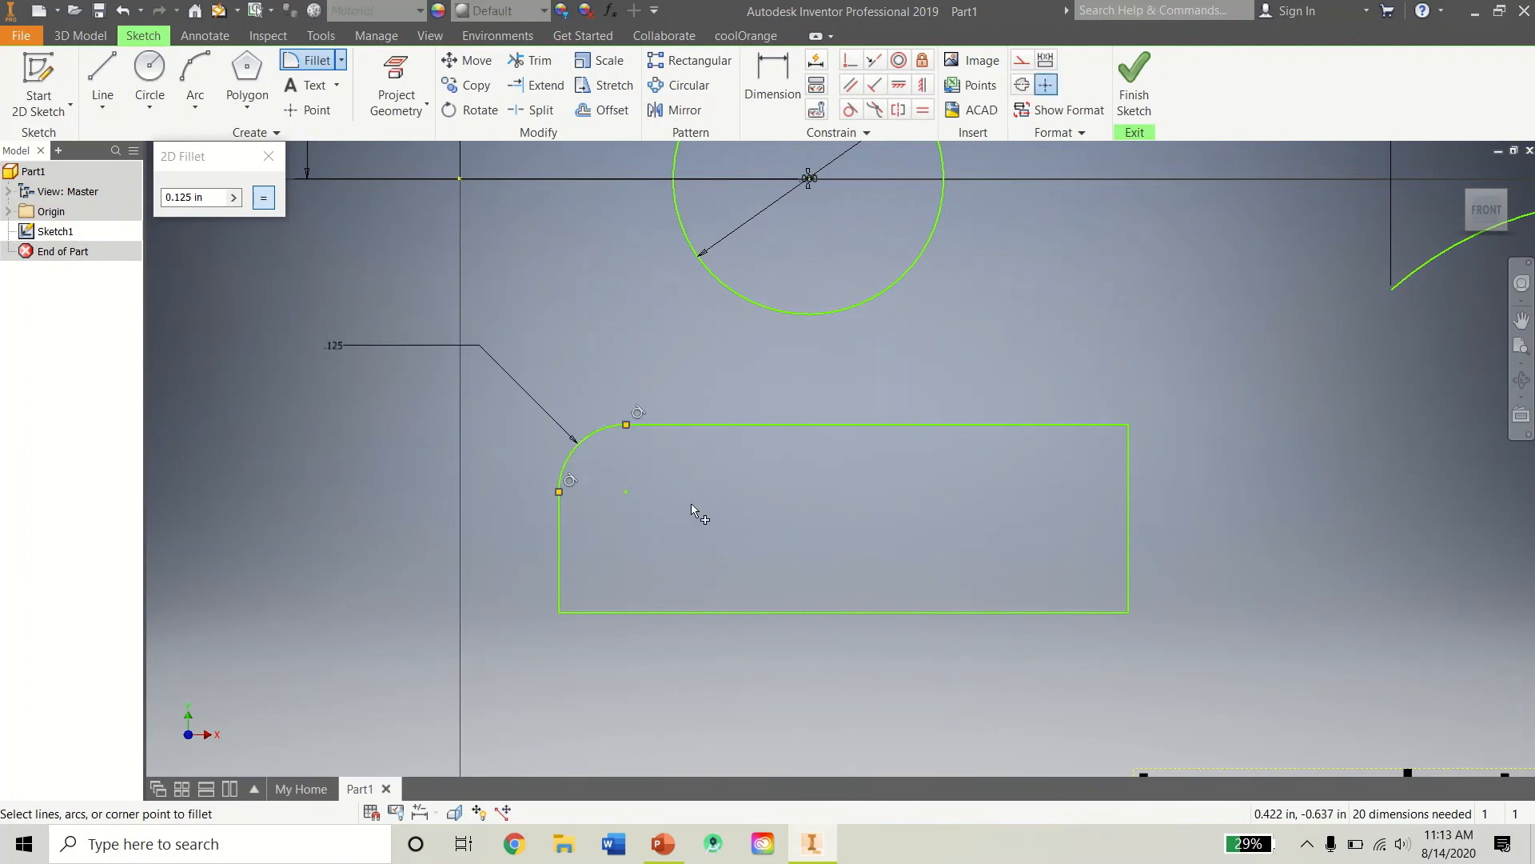
click(1134, 80)
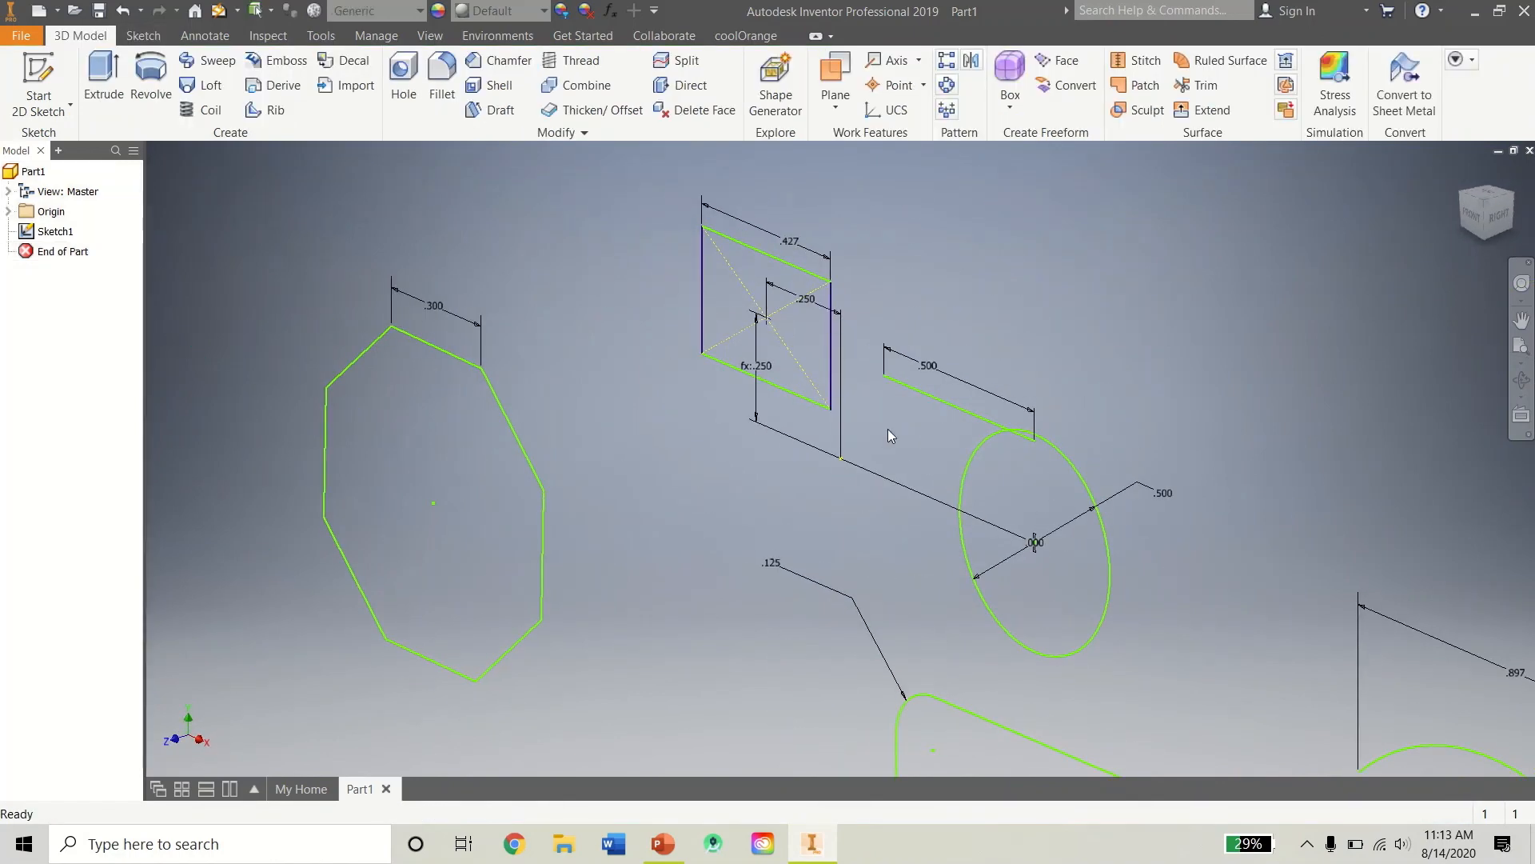
Reopen Sketch1 and chamfer the upper-right corner of the large rectangle below the circle with an equal distance of 0.125 in.
double_click(56, 232)
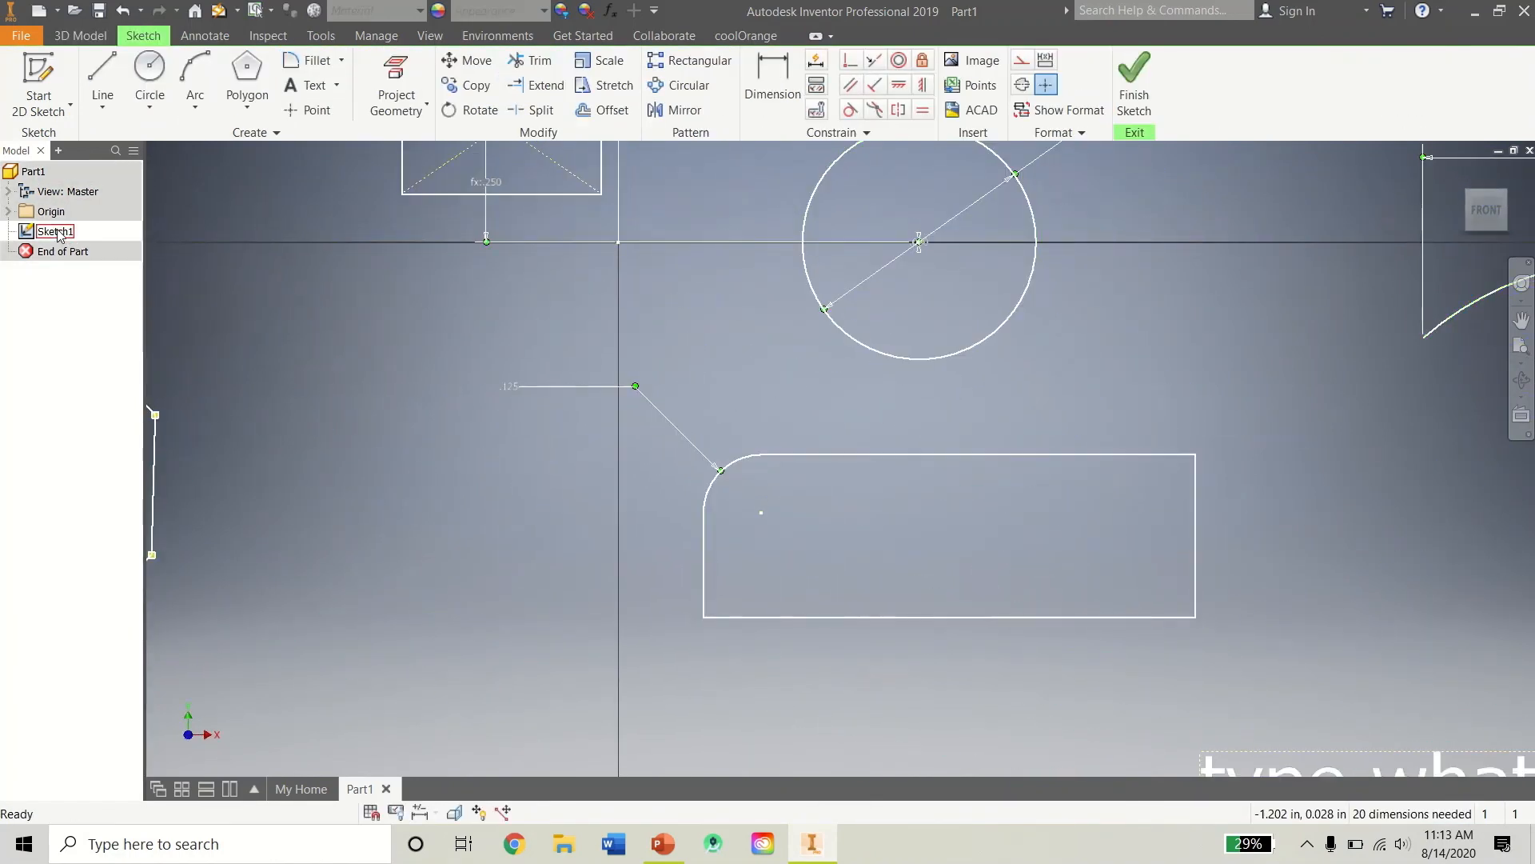
key(Return)
middle_drag(818, 424, 654, 318)
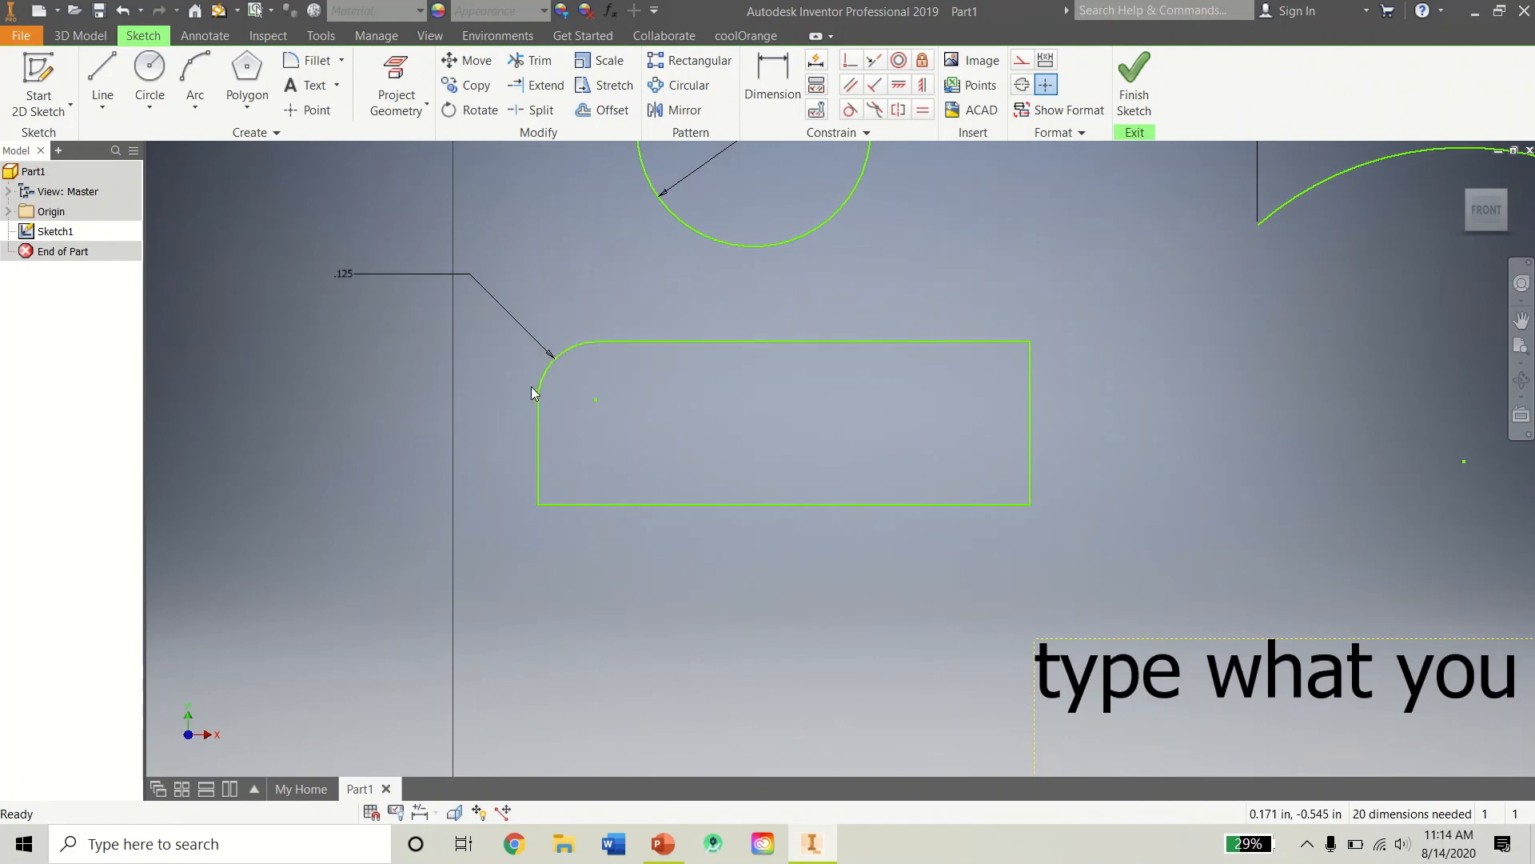
click(341, 61)
click(340, 139)
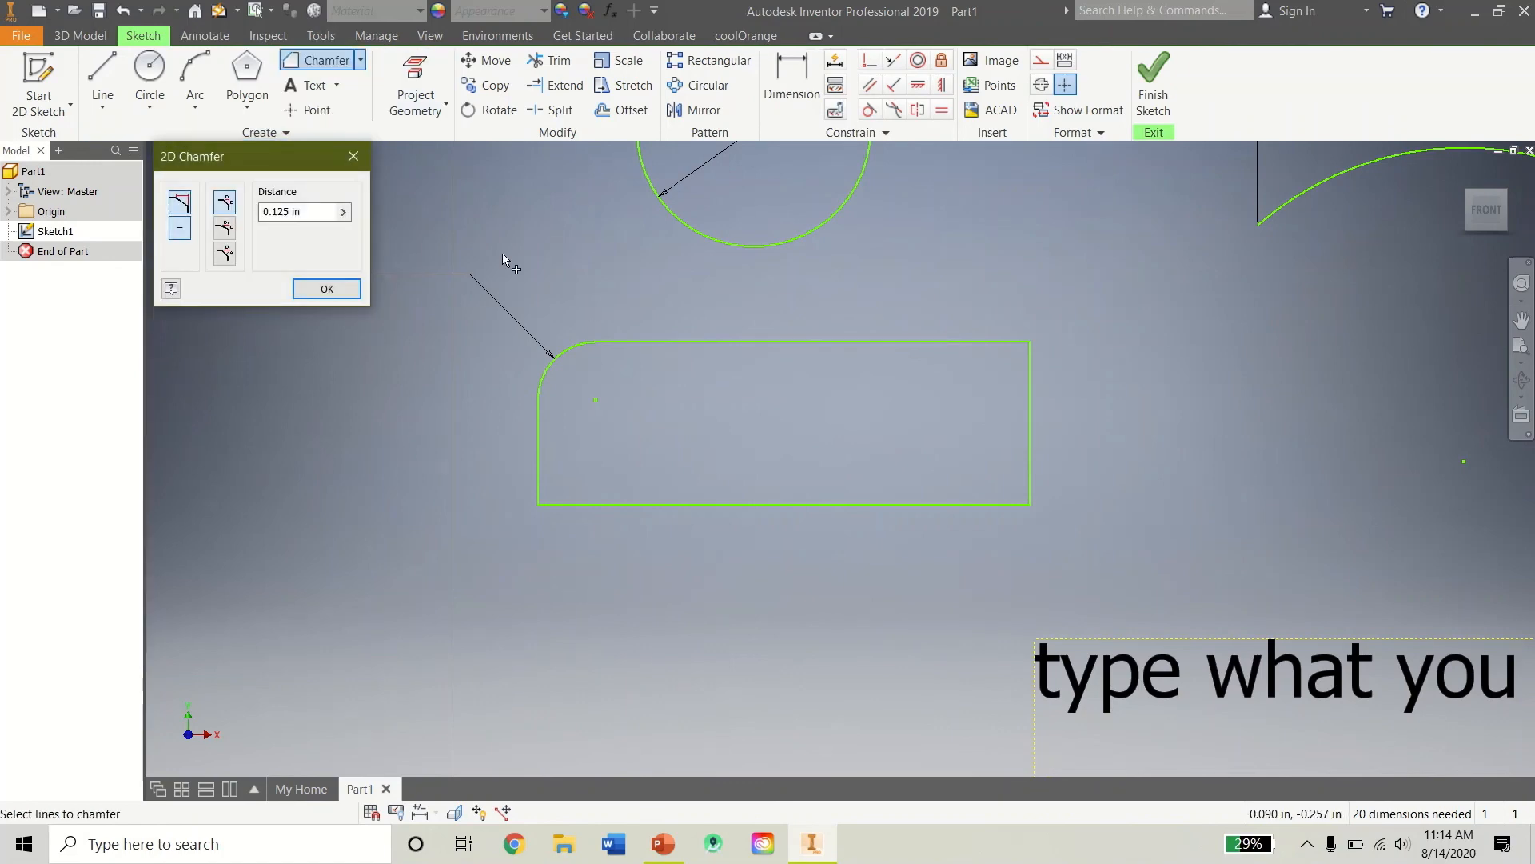
middle_drag(659, 256, 456, 252)
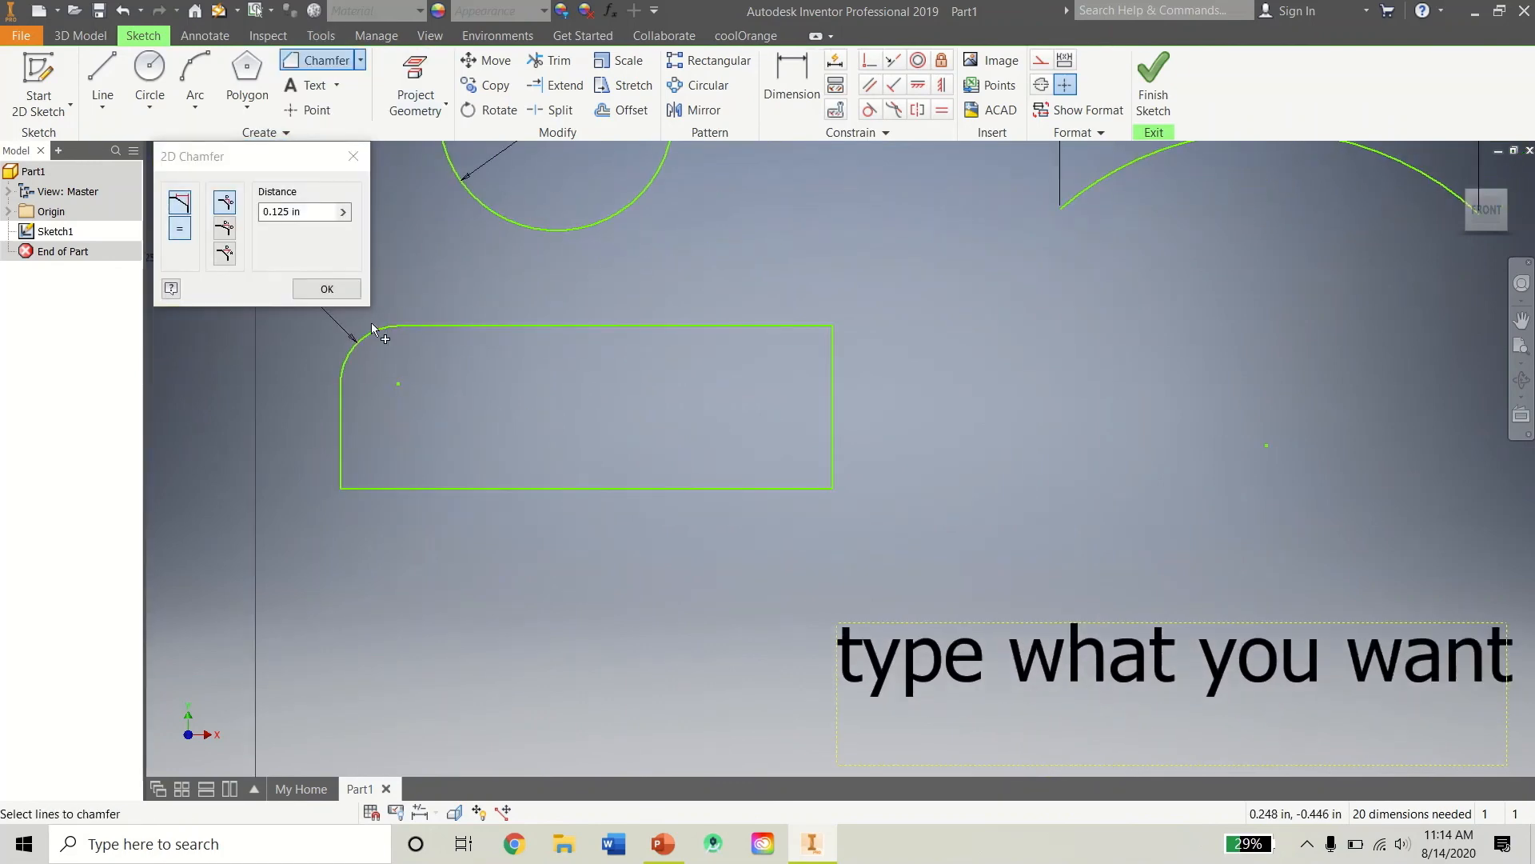
click(809, 327)
click(831, 356)
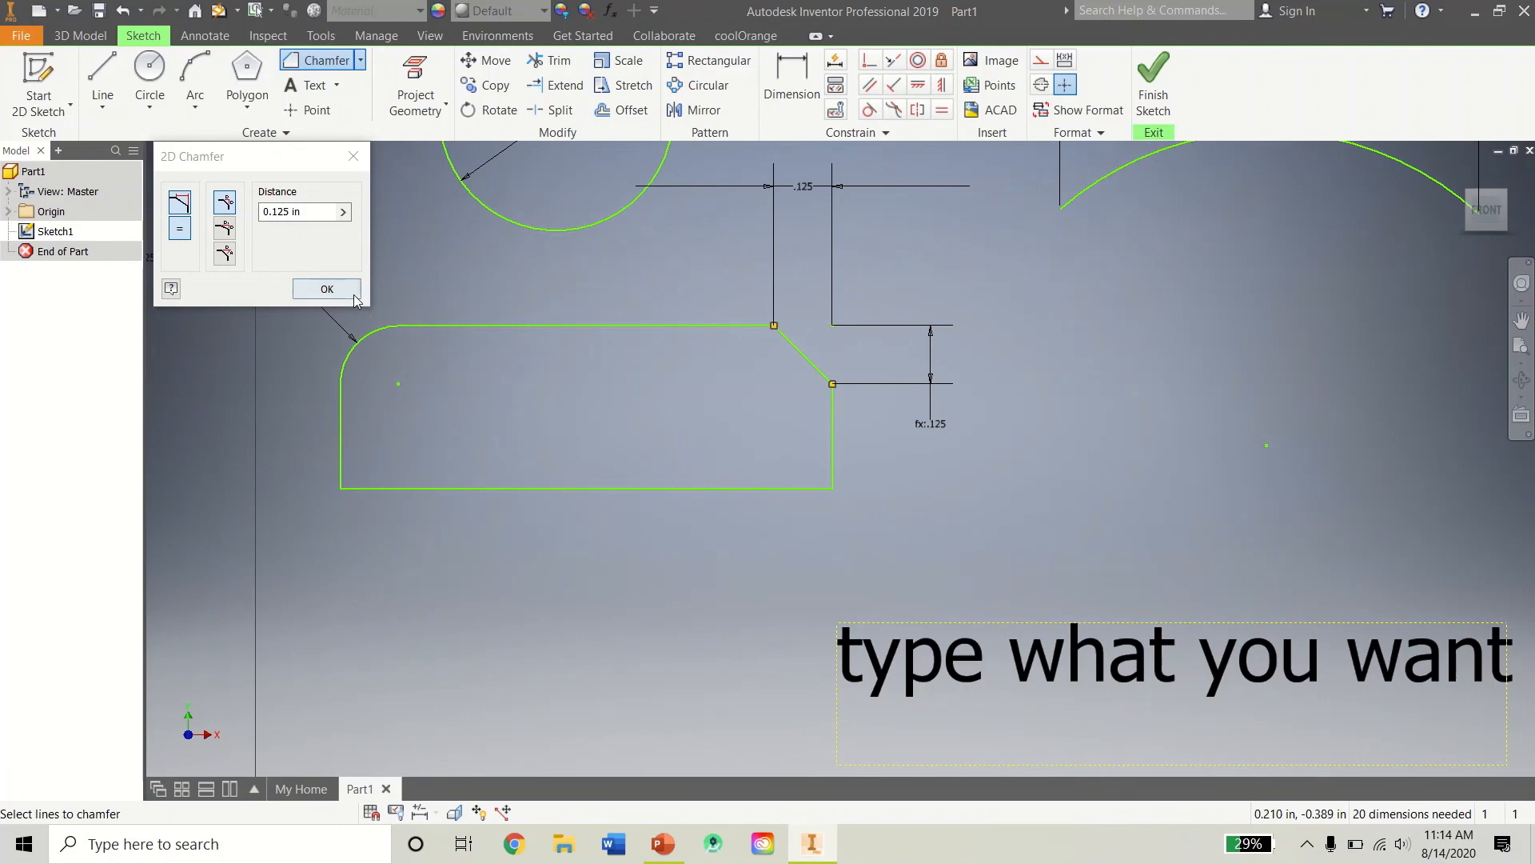
click(324, 289)
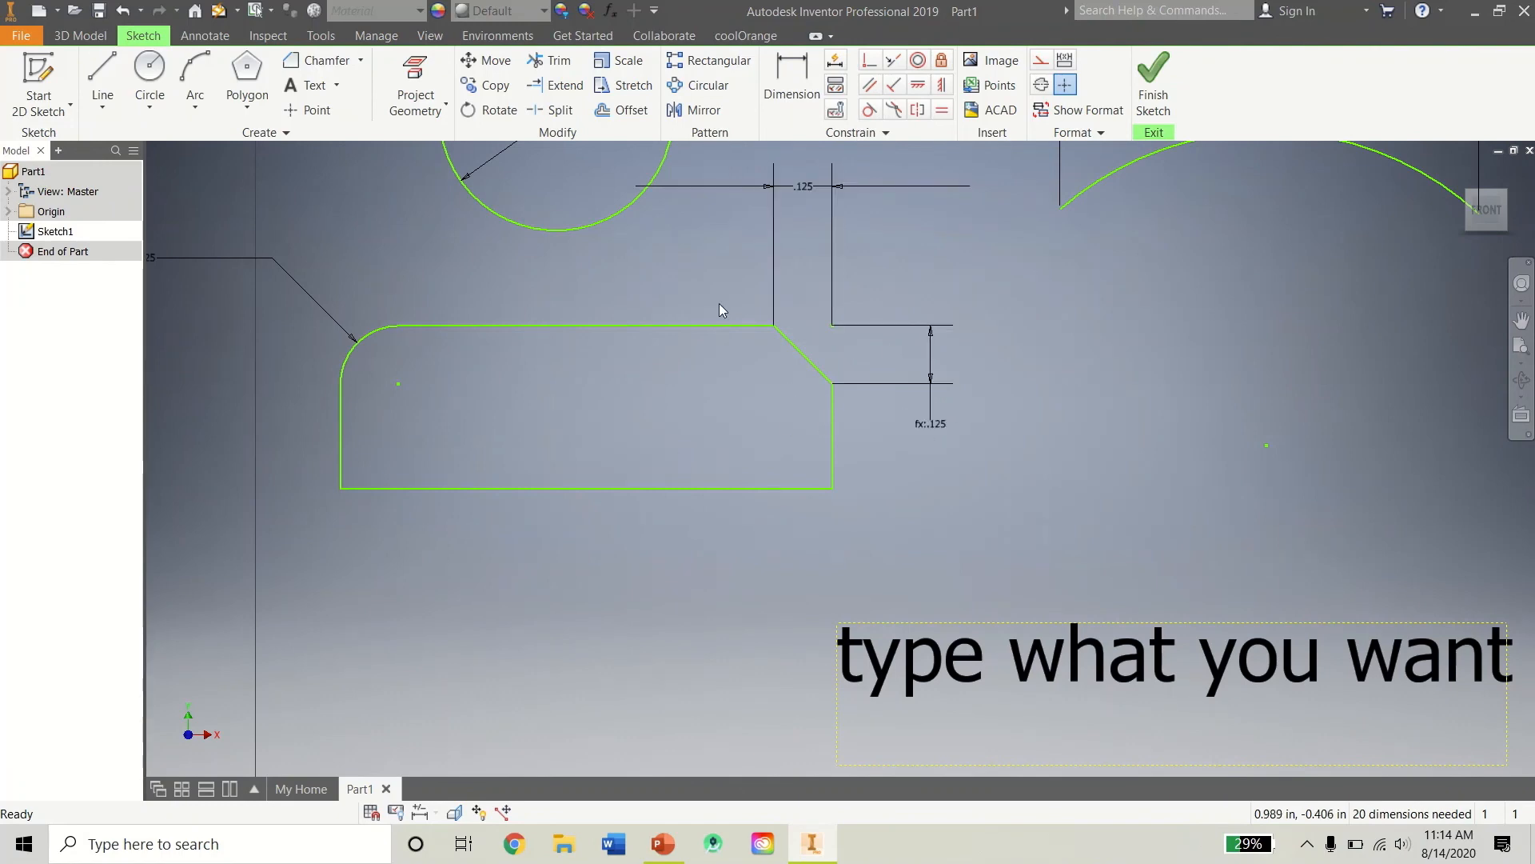
Review the whole set of sketched shapes, and finish the sketch.
key(F2)
drag(548, 404, 767, 419)
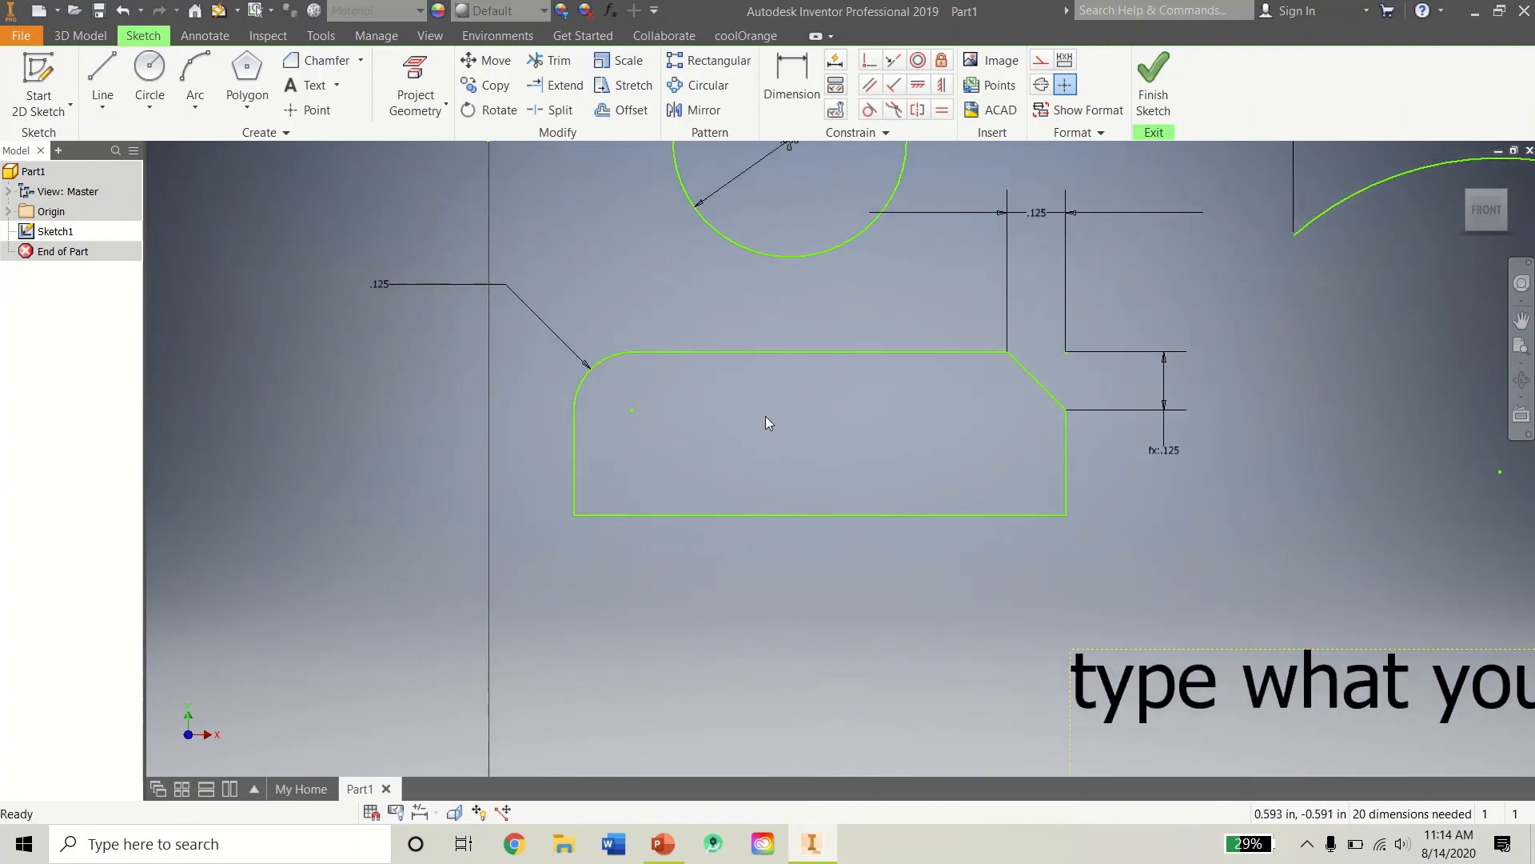
scroll(765, 415, down, 1)
key(Home)
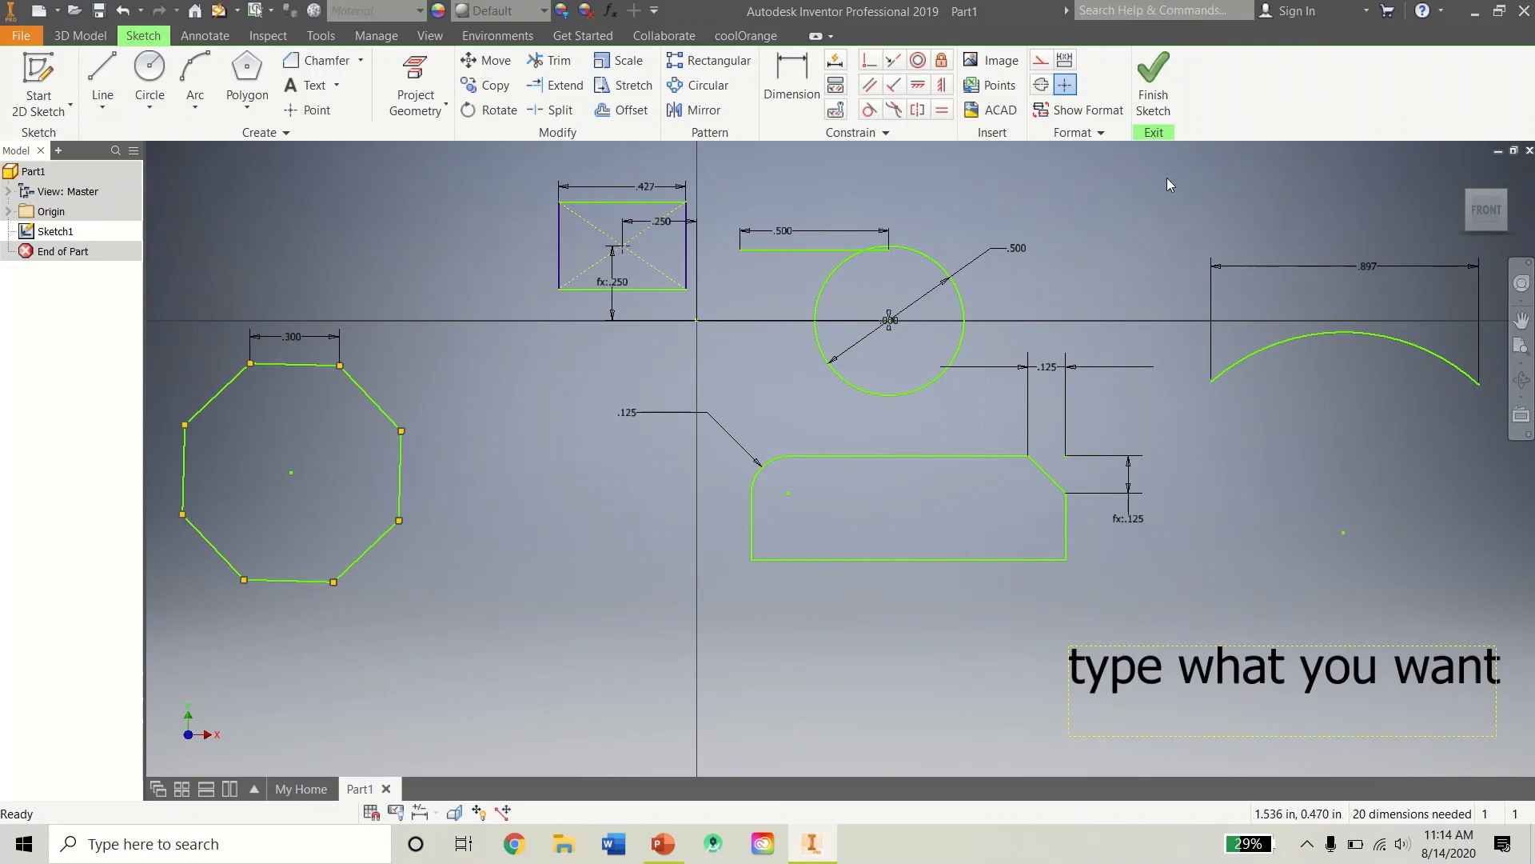
click(1163, 90)
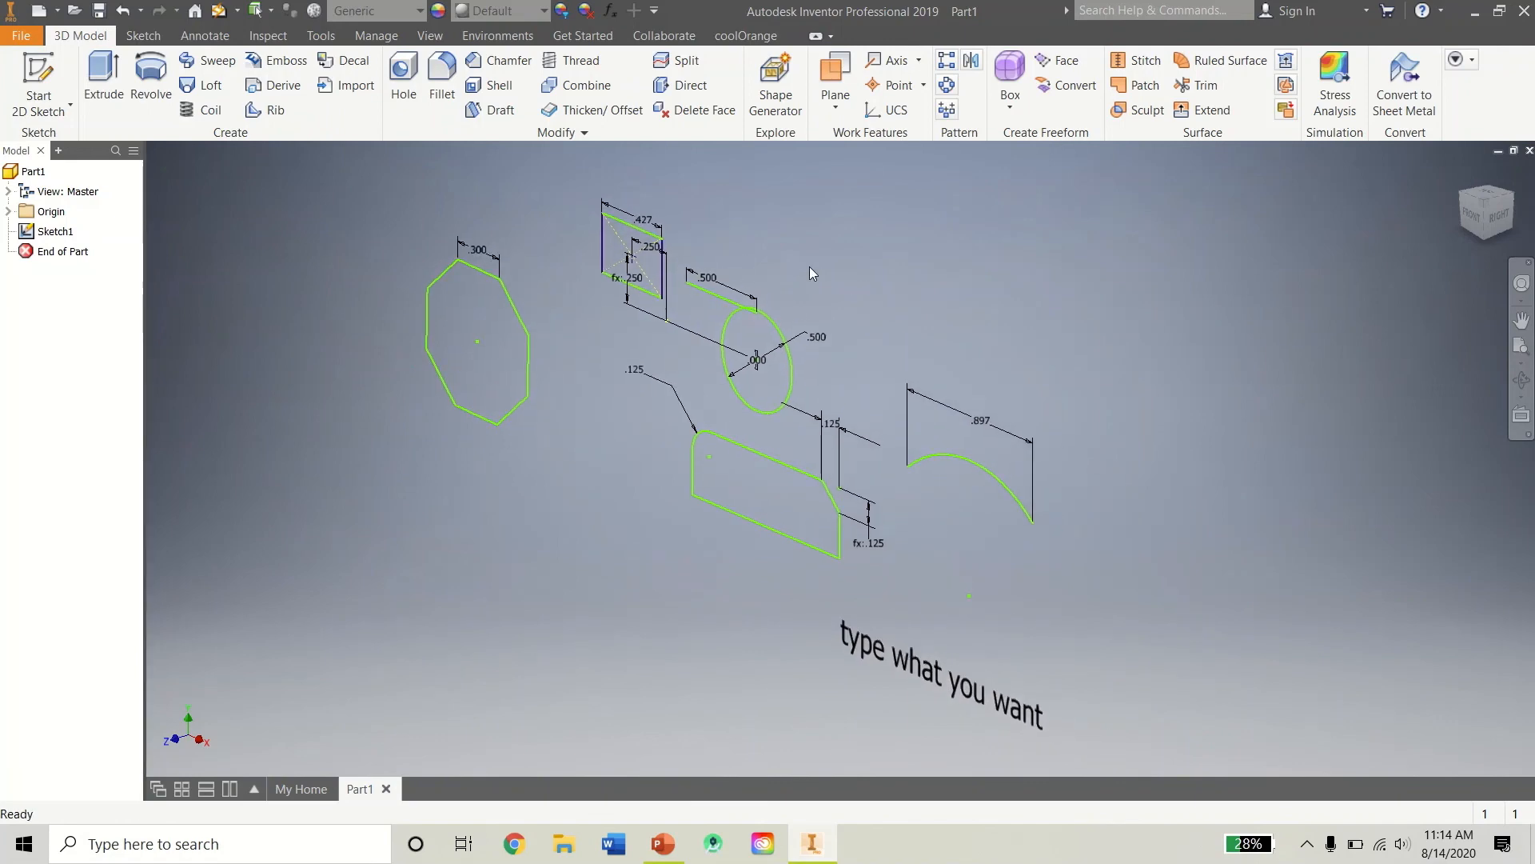
Reopen Sketch1 for editing from the part's model tree, and exit it again without making changes.
double_click(54, 232)
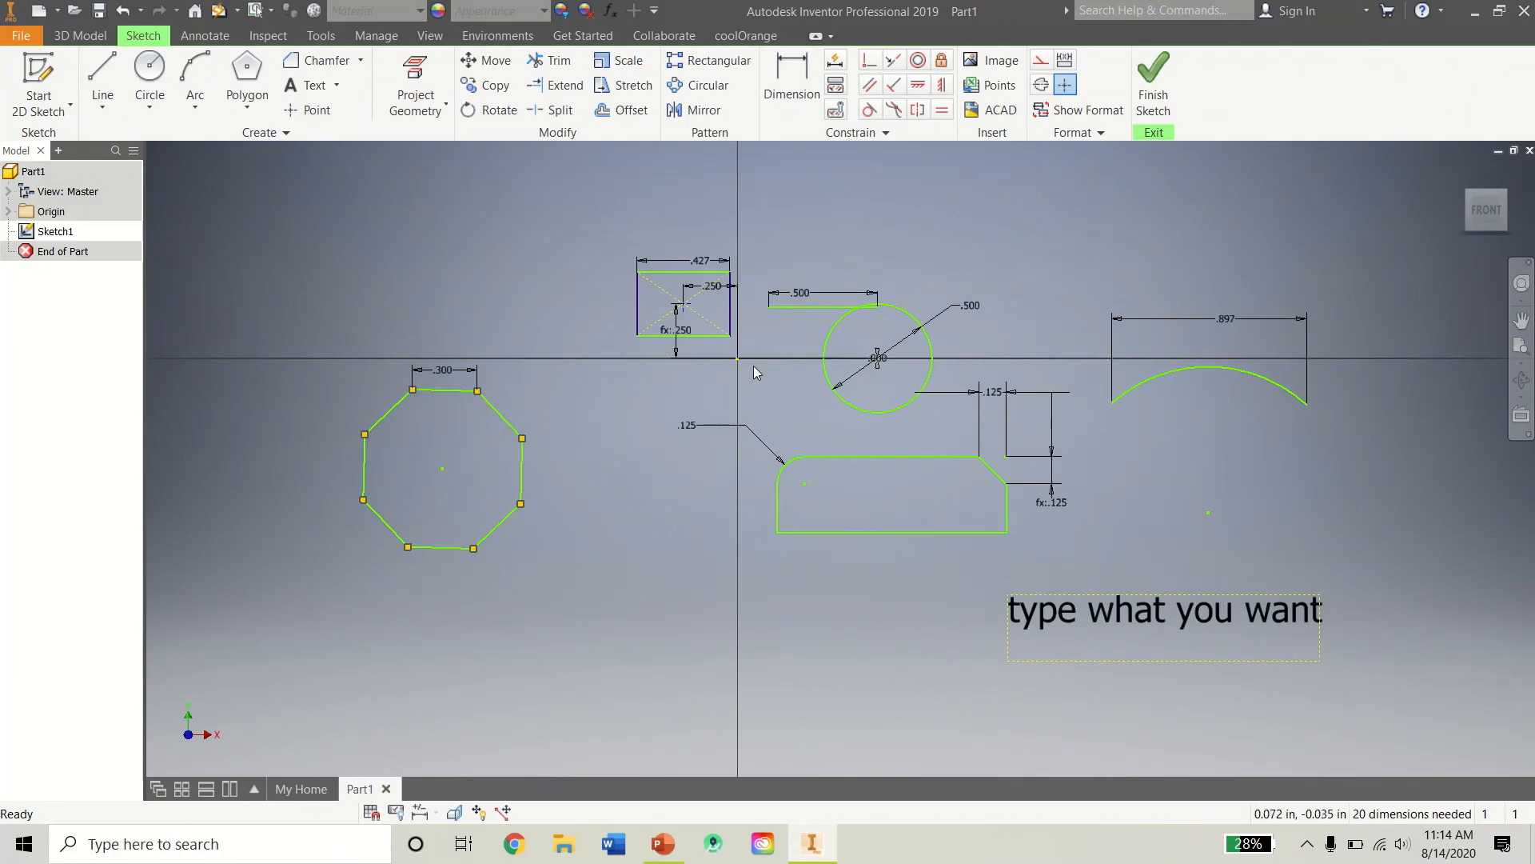
click(1152, 96)
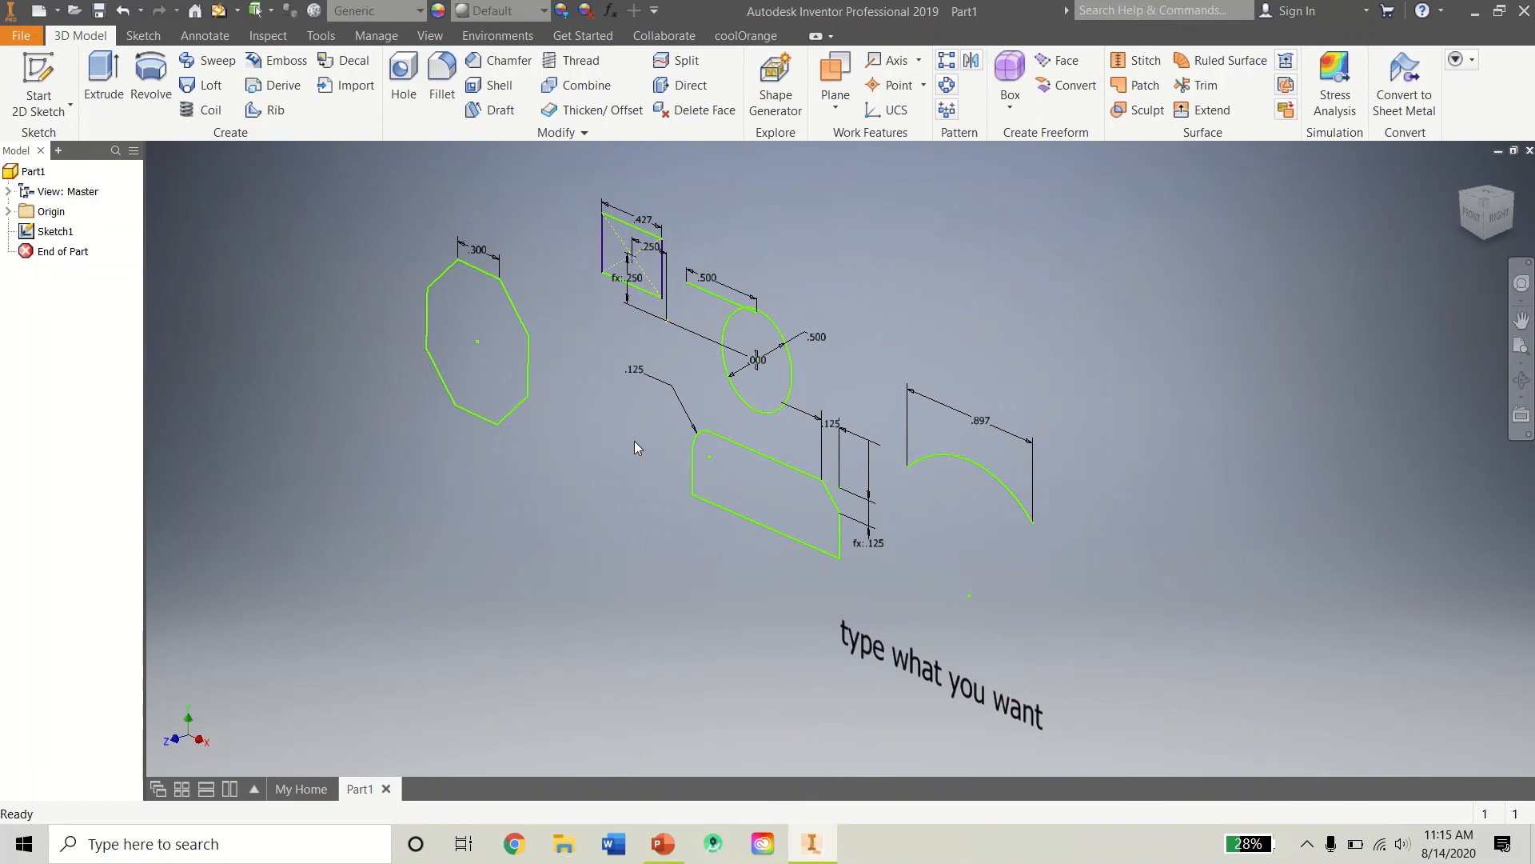
mouse_move(868, 22)
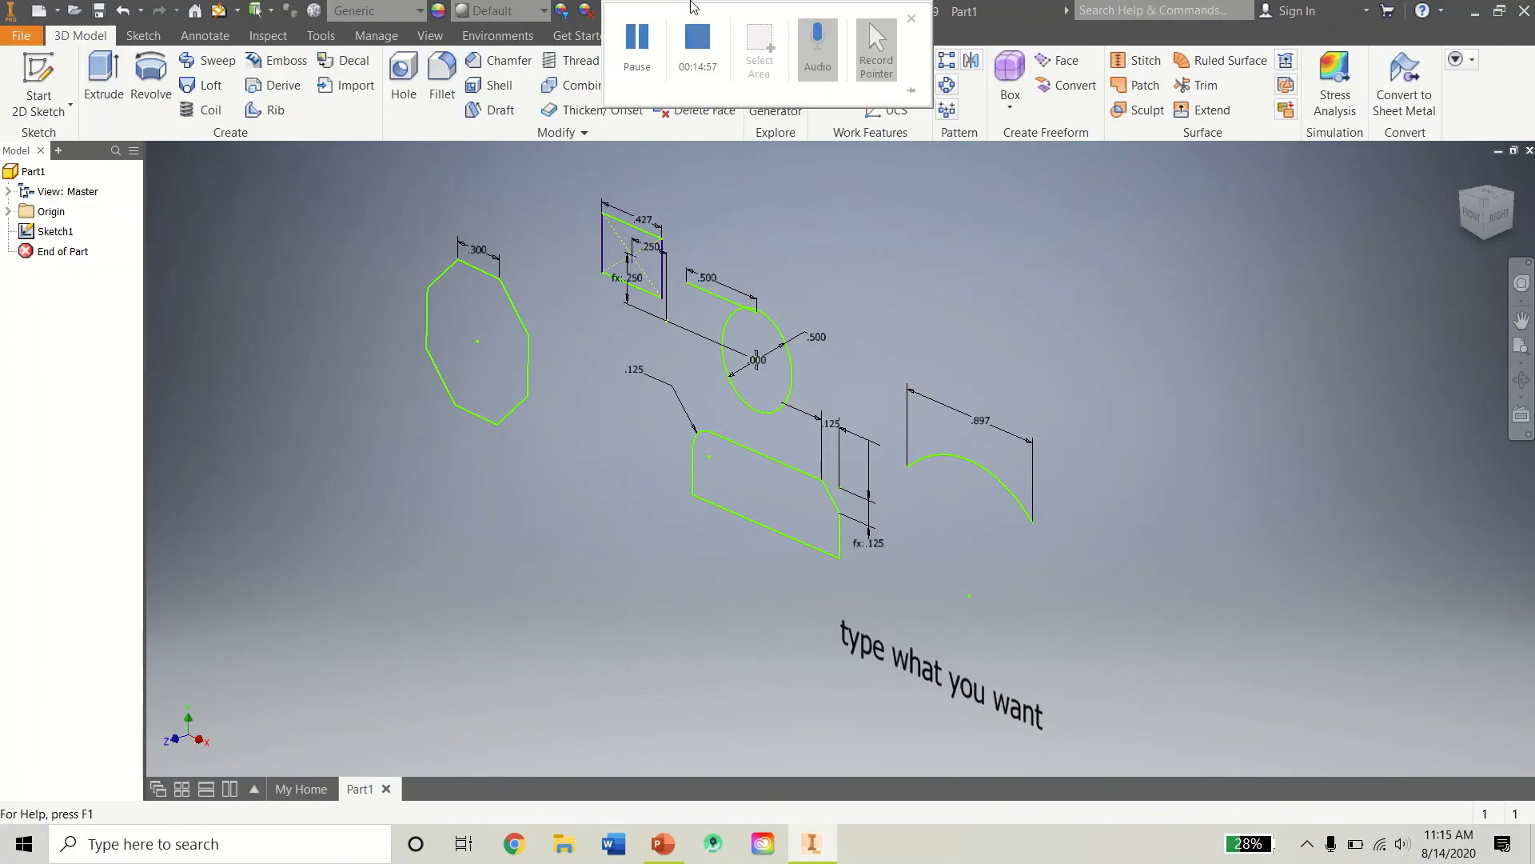